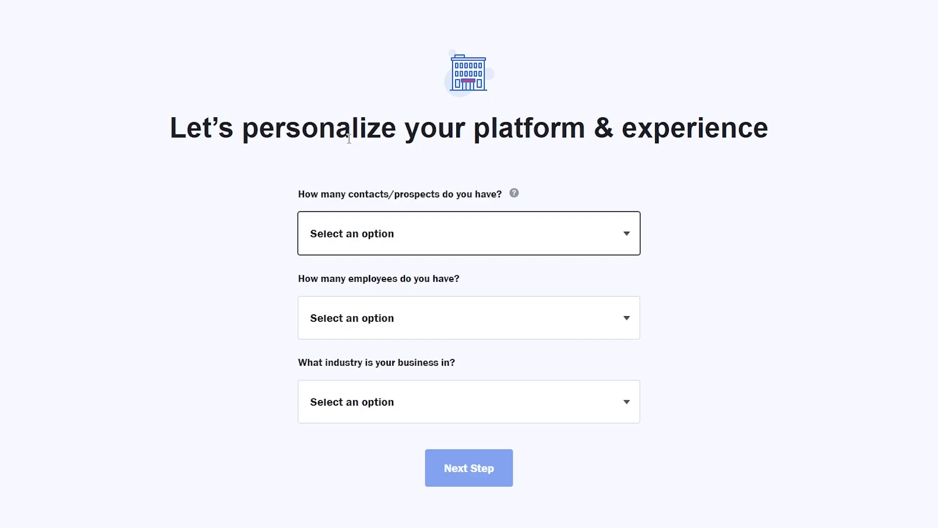
Step: Answer onboarding with 500 - 1,000 contacts, 21-50 employees and E-Commerce / Retail, then continue
click(435, 217)
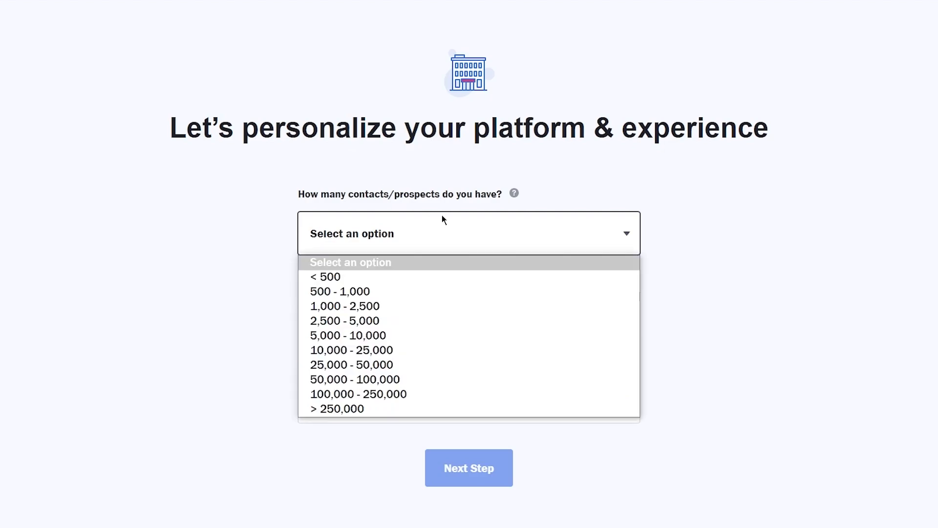
click(401, 291)
click(405, 305)
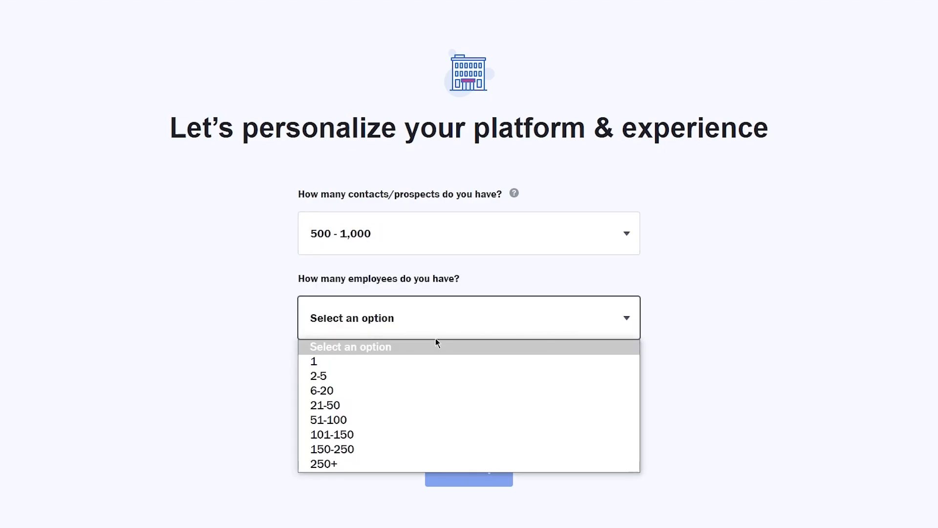
click(350, 402)
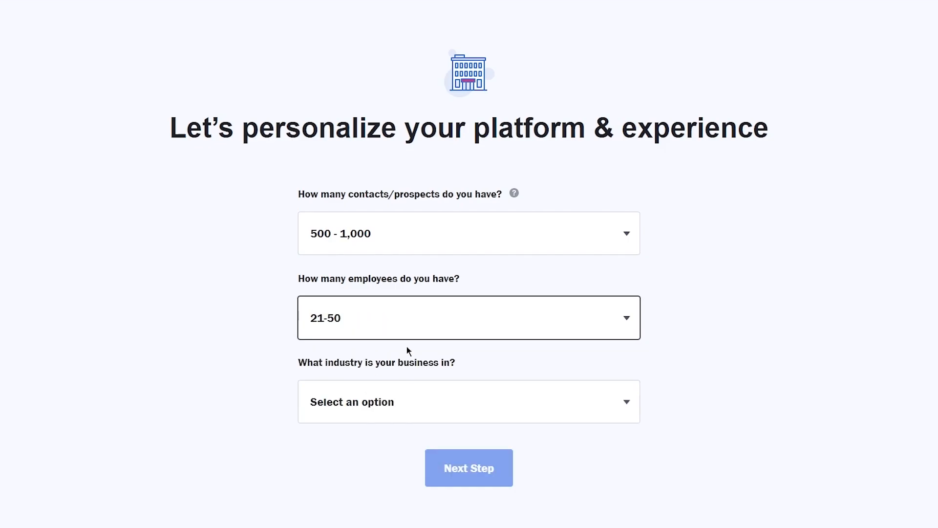
click(393, 415)
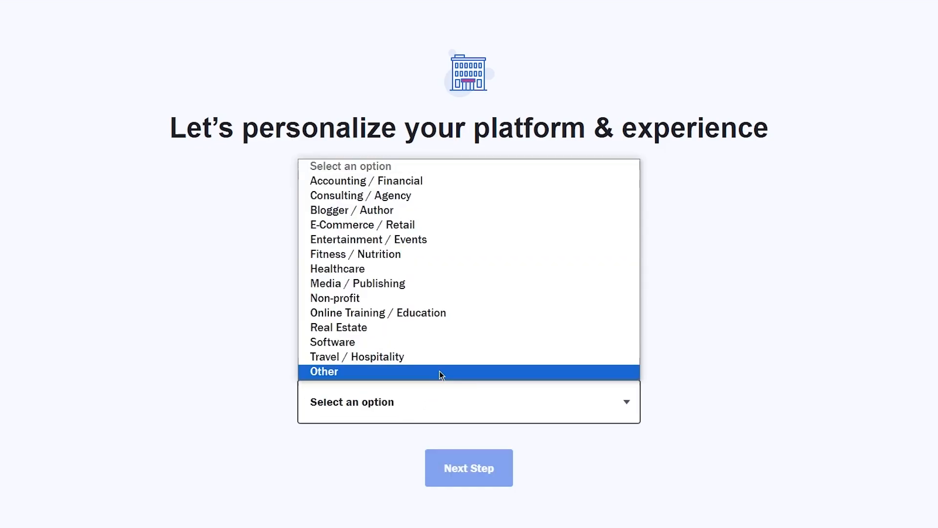
click(425, 228)
scroll(477, 353, down, 2)
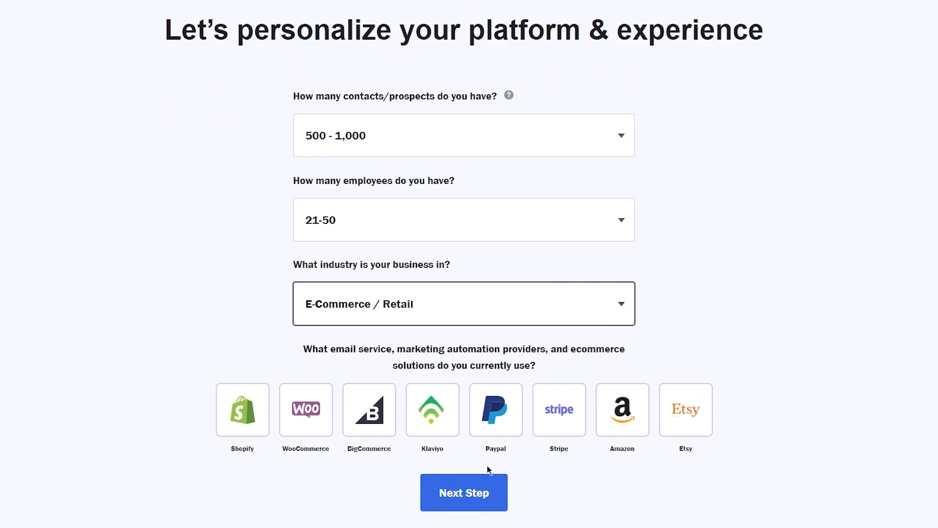
click(455, 491)
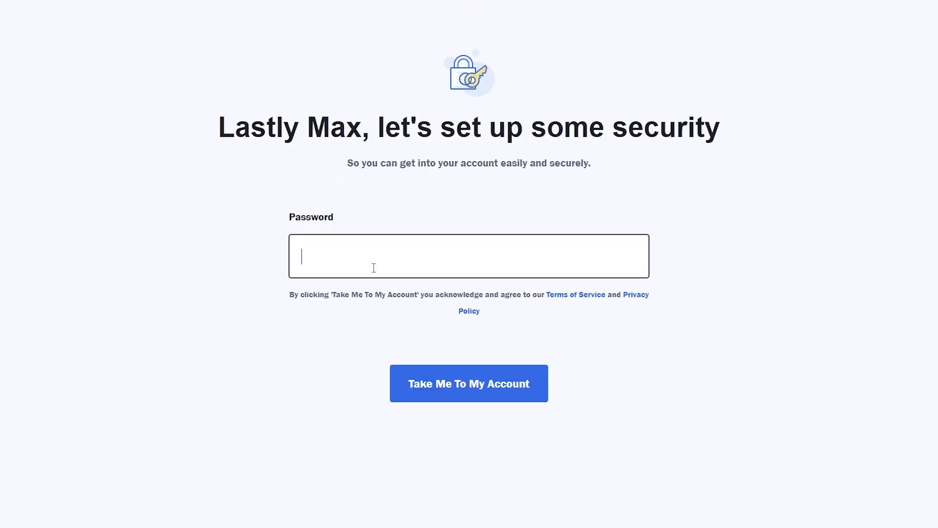
Step: Enter the account password to create the account, and decline saving it in Chrome
text(aaaaaaa)
key(Return)
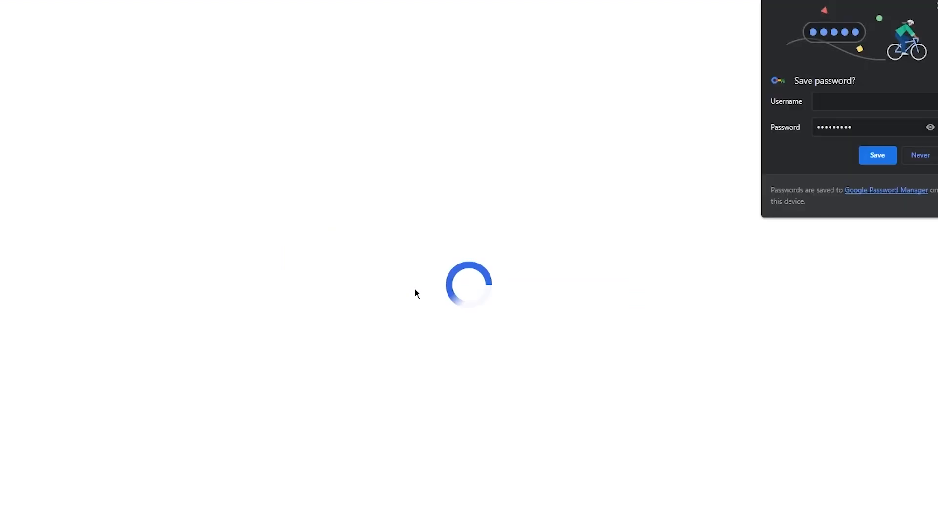
click(933, 156)
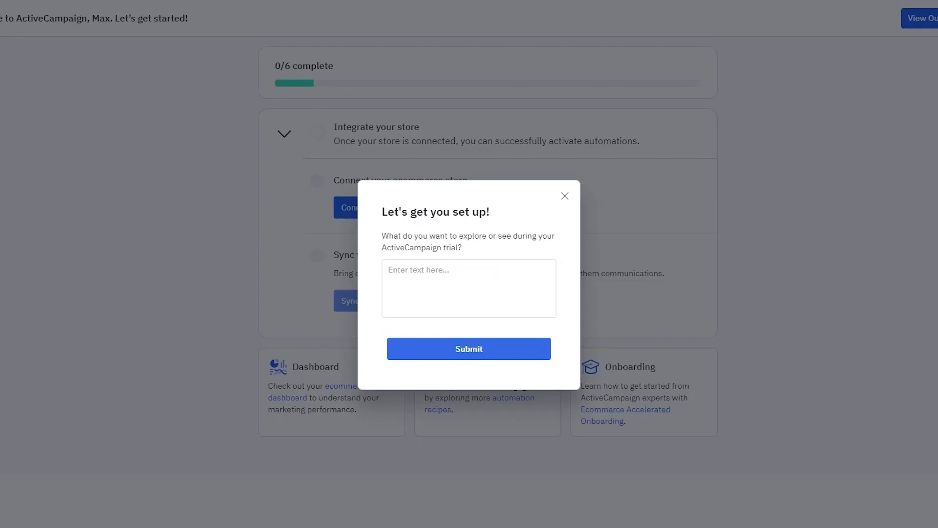
Step: Close the 'Let's get you set up!' questionnaire
click(566, 196)
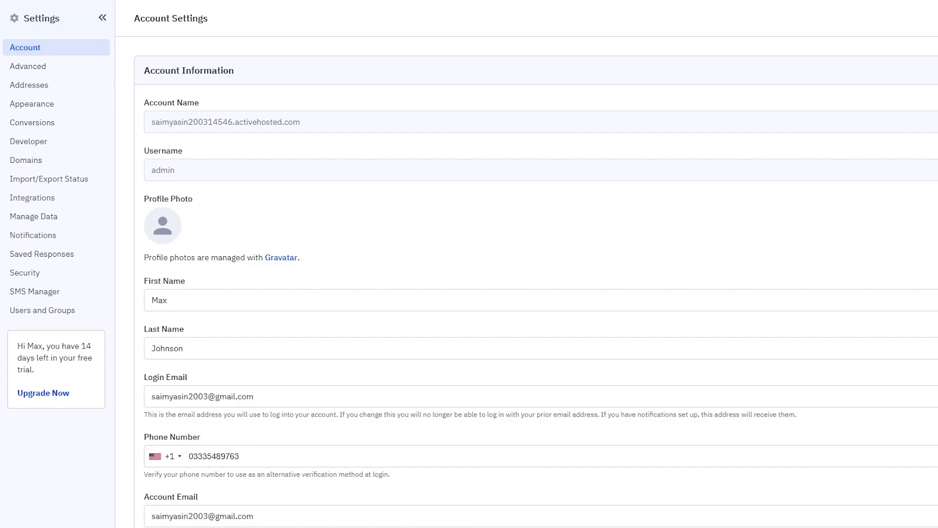
Step: In Advanced settings, type the login e-mail address into the Verify a new domain field
click(35, 67)
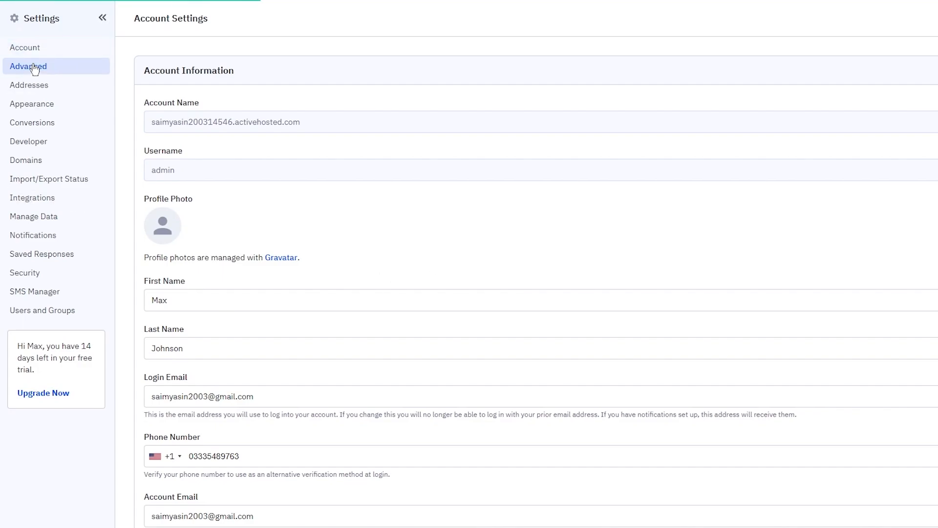
scroll(325, 268, down, 1)
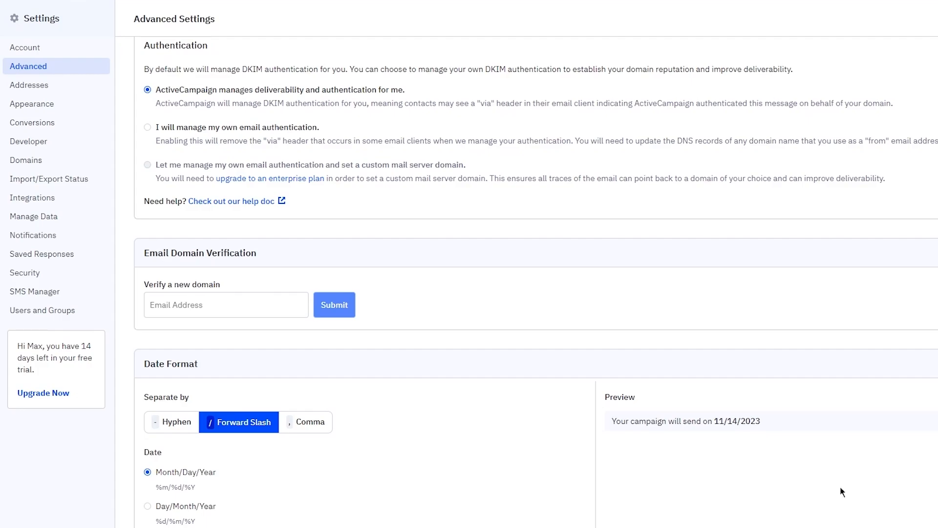
click(207, 301)
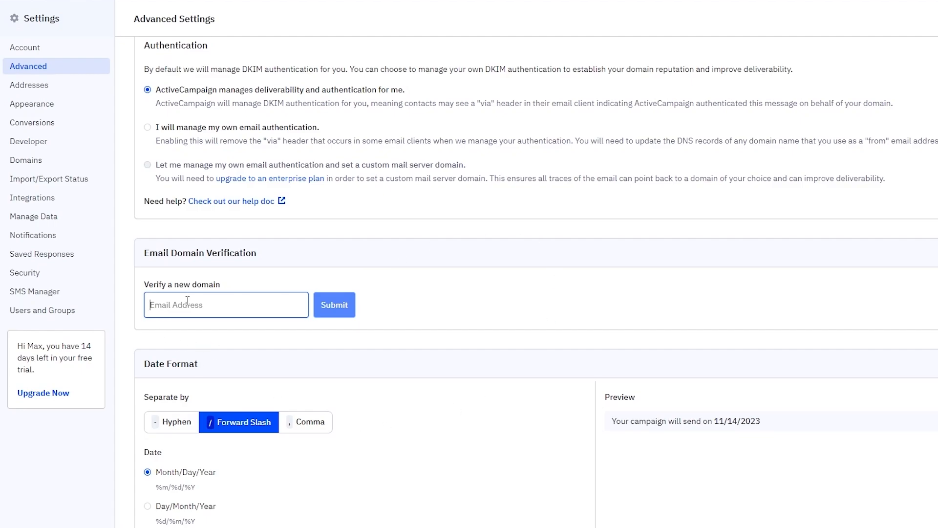
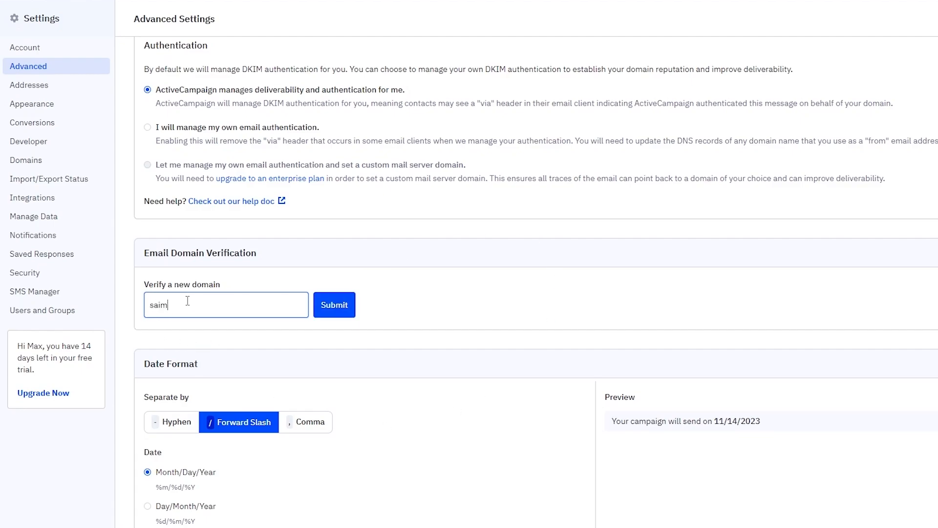
Step: Submit the domain verification address and switch to the Addresses settings
click(329, 312)
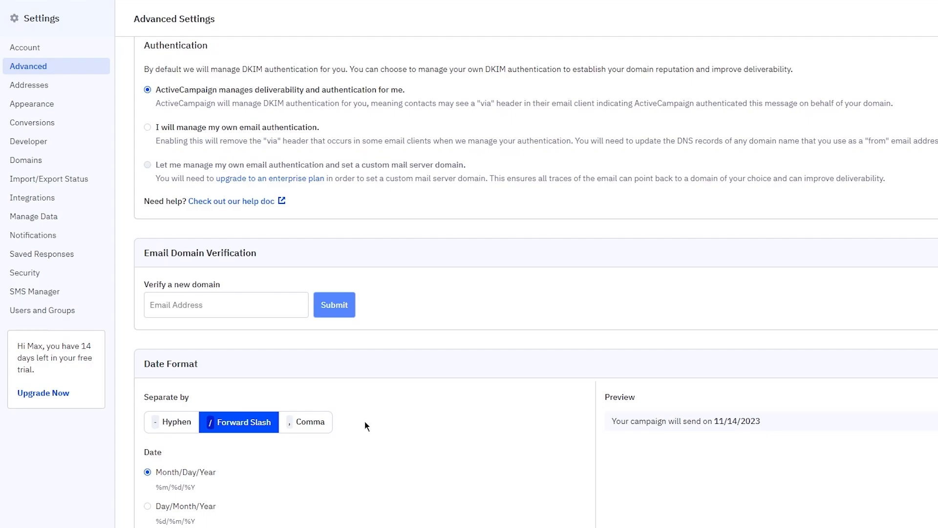
scroll(365, 423, down, 2)
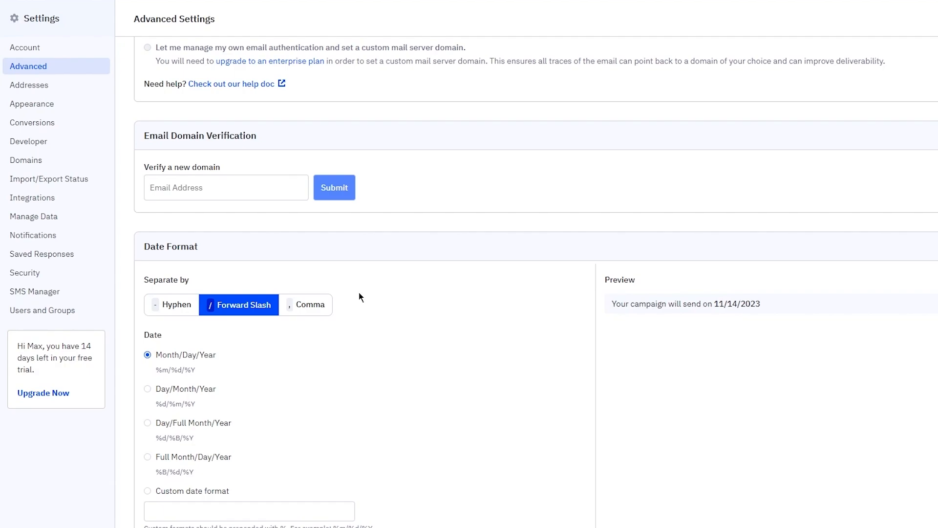
click(60, 84)
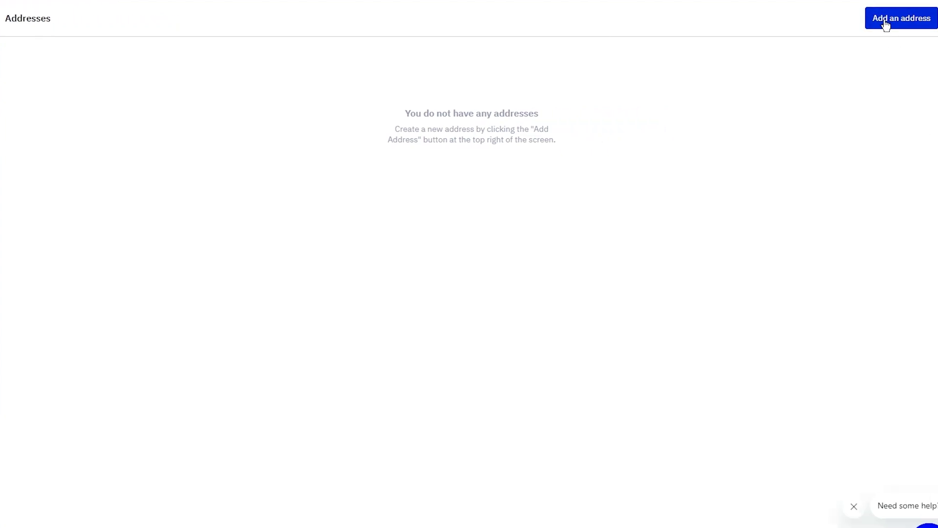
Step: Add a 'Max shoes' company address with street, state/region and postal code filled in
click(886, 24)
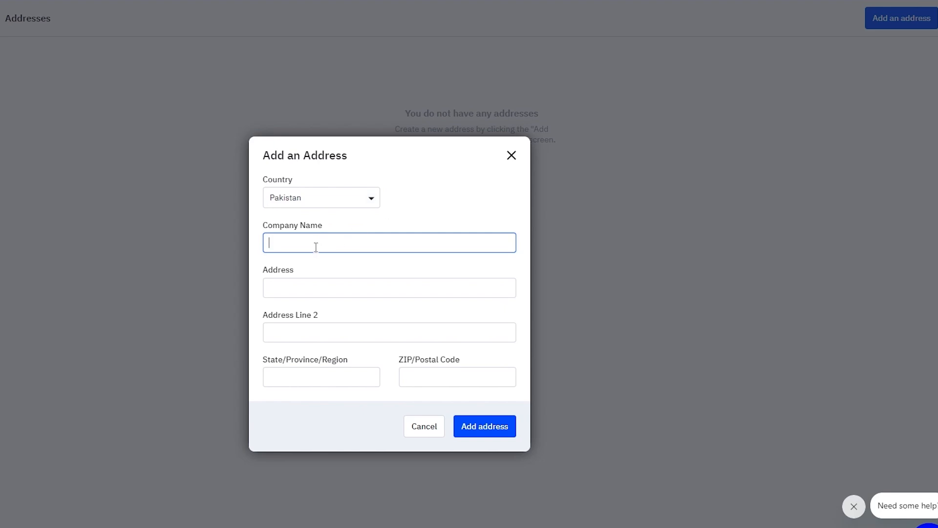
text(Max shoes)
click(313, 289)
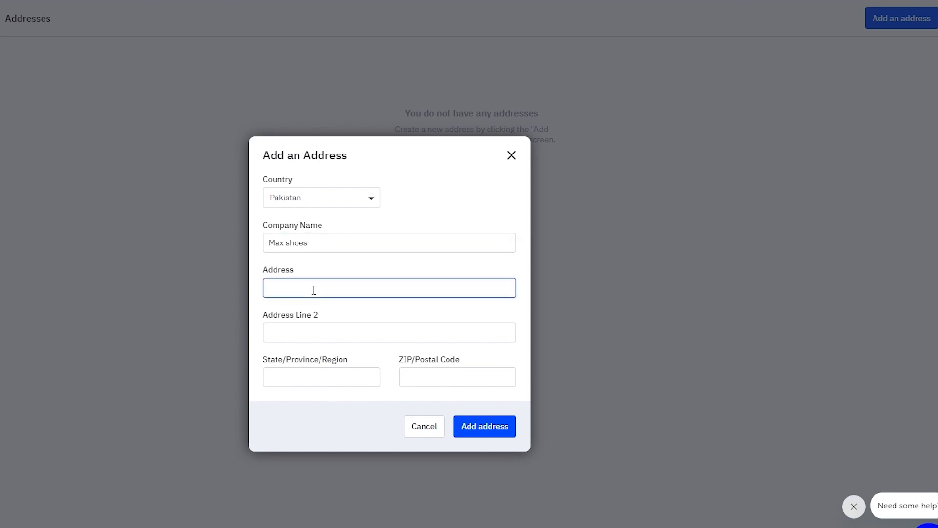
text(ghyyufuy)
click(313, 374)
text(jgbkhjb)
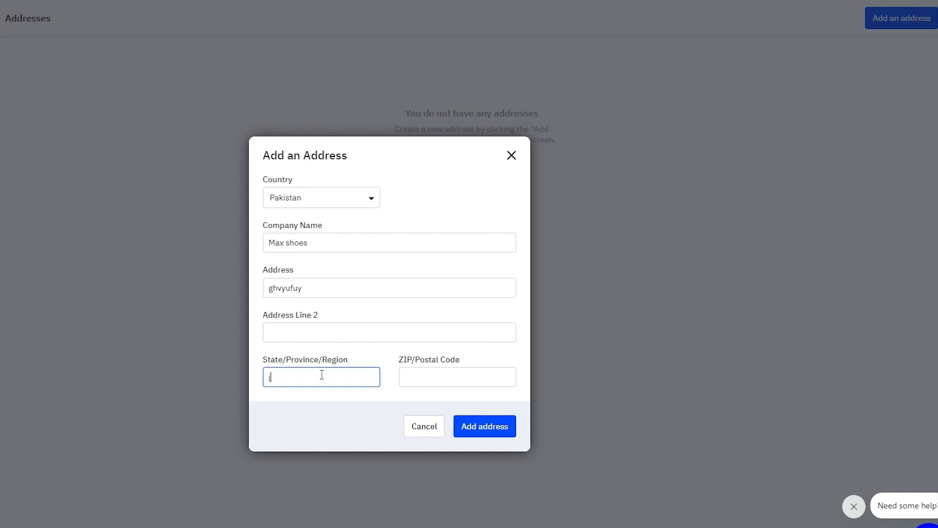
click(469, 374)
text(44000)
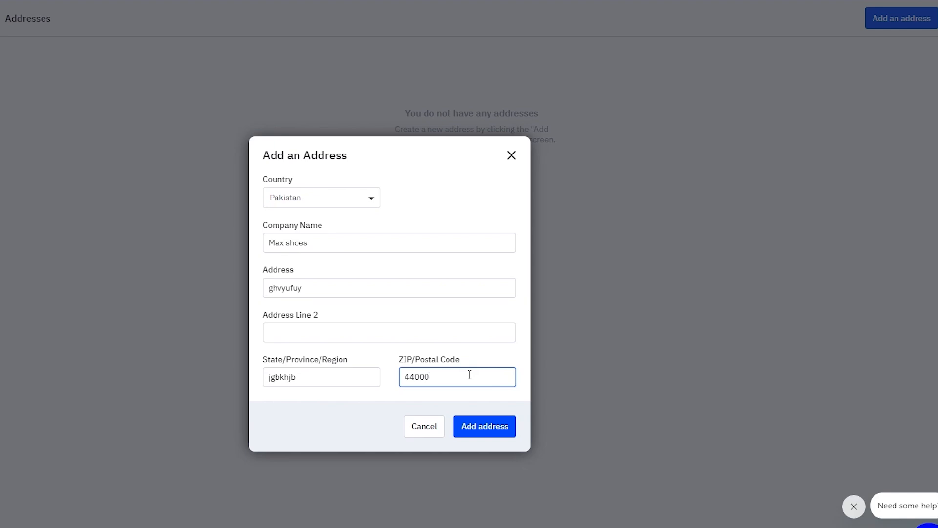
click(483, 429)
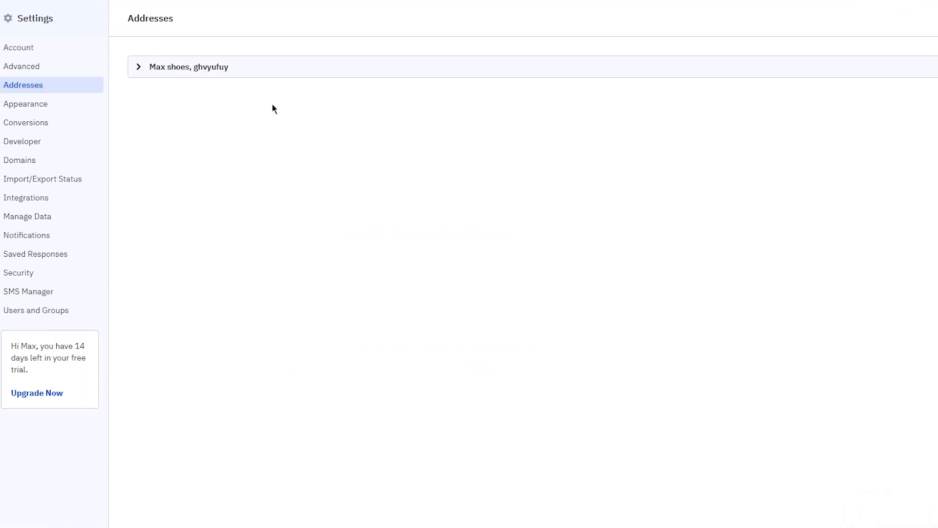
Step: Scroll through the Appearance settings page
click(57, 104)
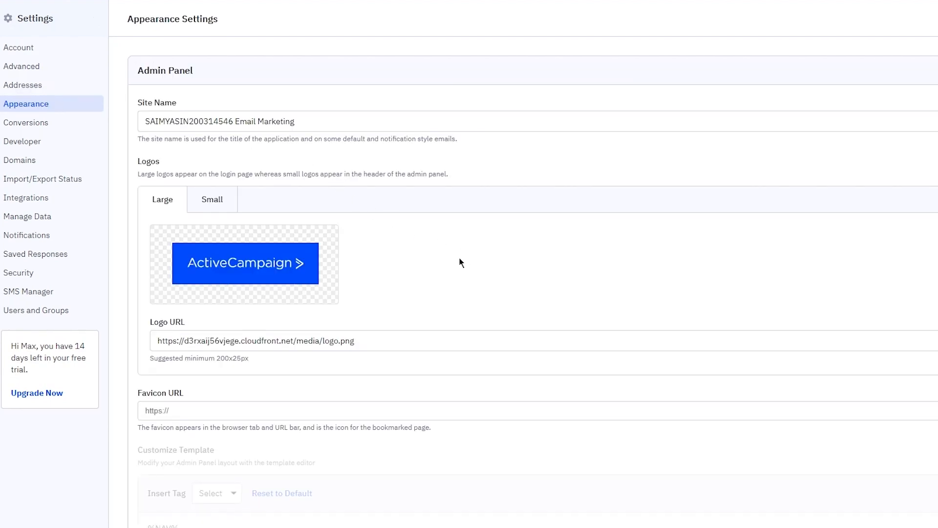
scroll(380, 391, down, 12)
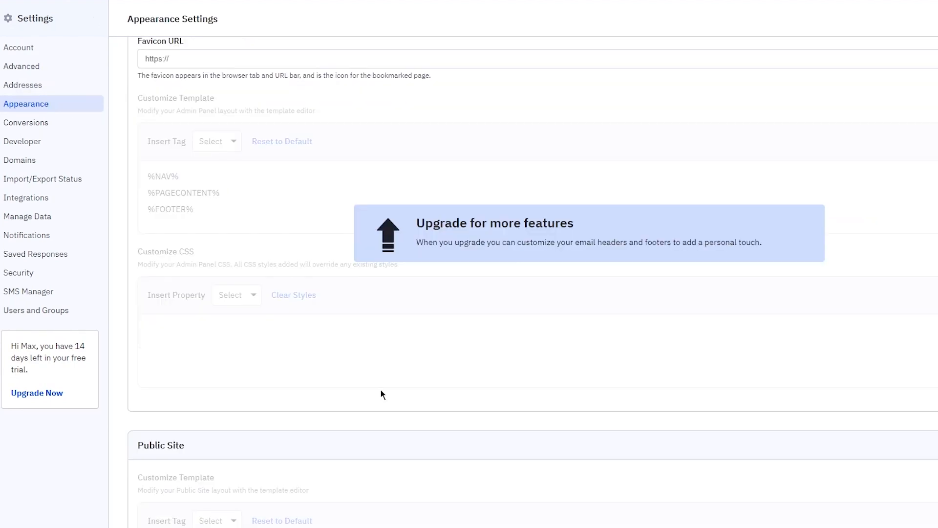
scroll(380, 391, down, 10)
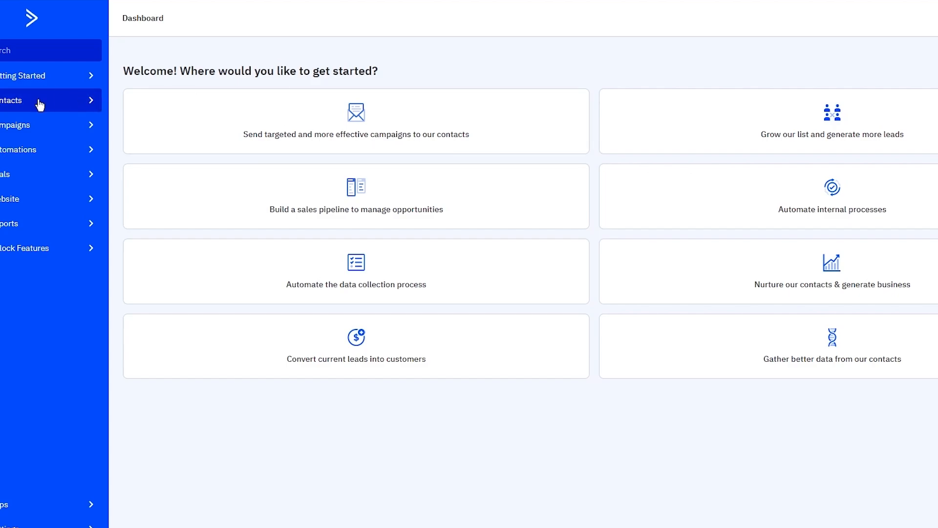
Step: Go to the Contacts page from the left navigation
click(289, 97)
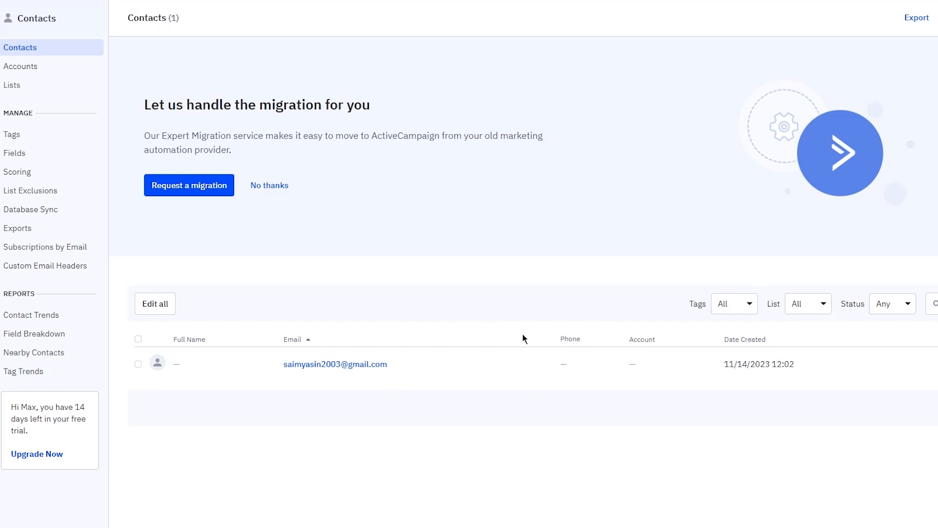
Step: Decline the migration offer and browse the Import Contacts integration options
click(268, 188)
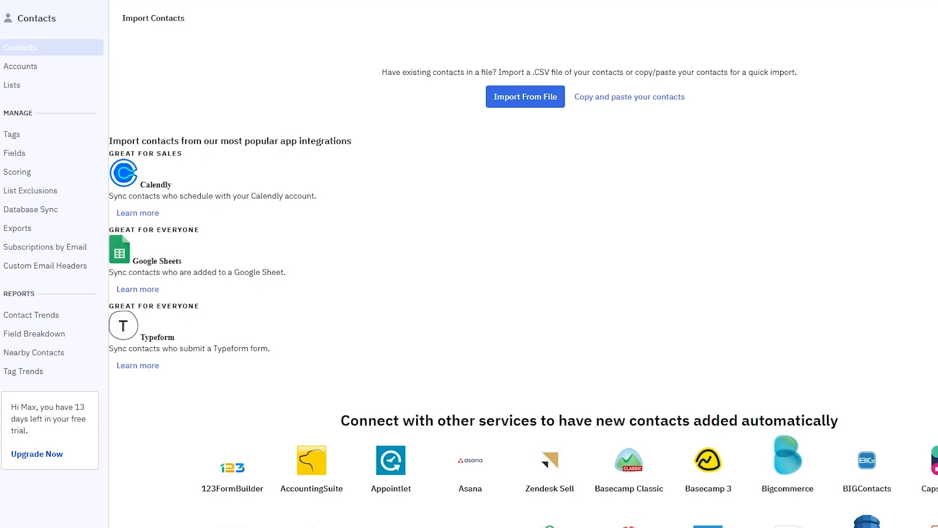
scroll(448, 352, down, 5)
scroll(437, 345, up, 5)
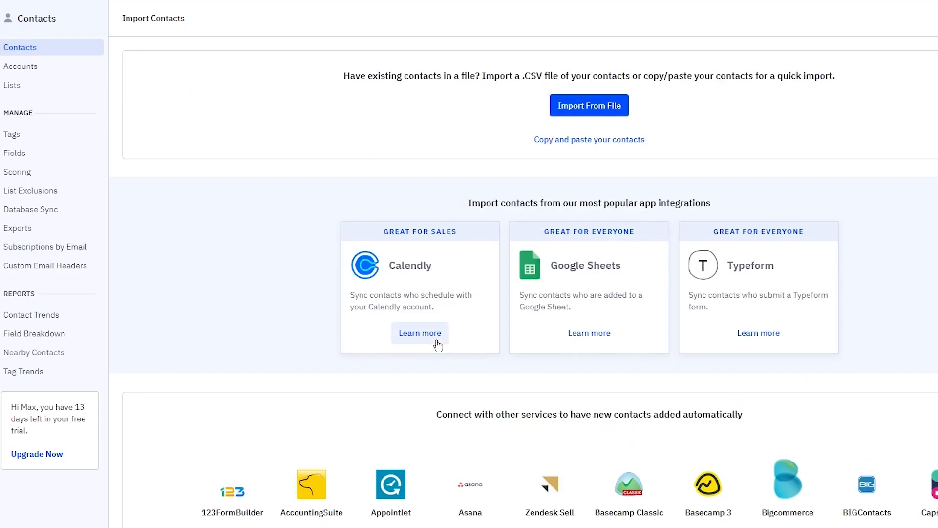
scroll(549, 226, down, 5)
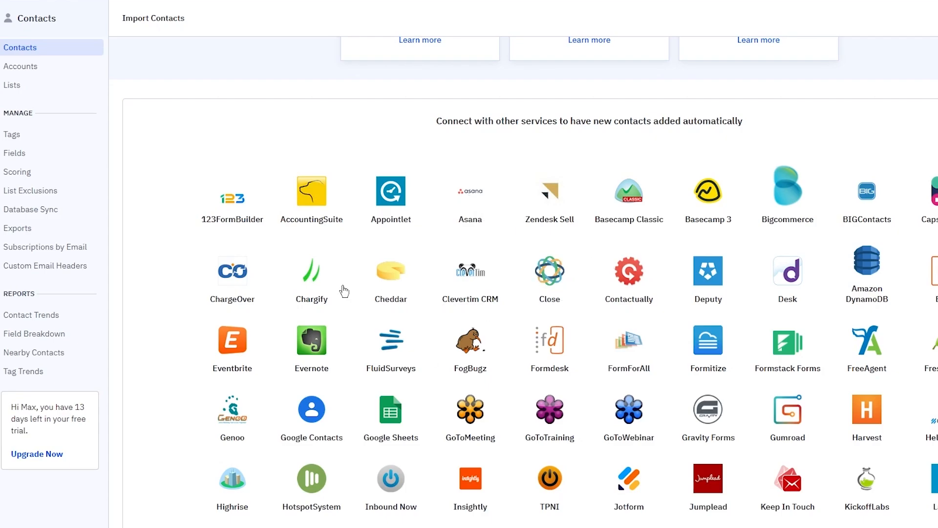
scroll(199, 299, up, 5)
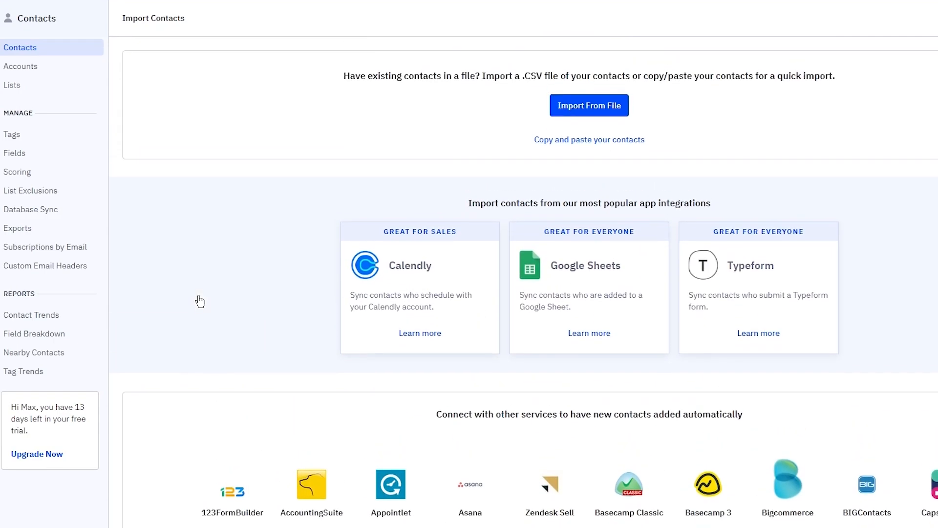
Step: Import contacts from a file by choosing CSV_sample (1).csv in the File Open dialog
click(581, 113)
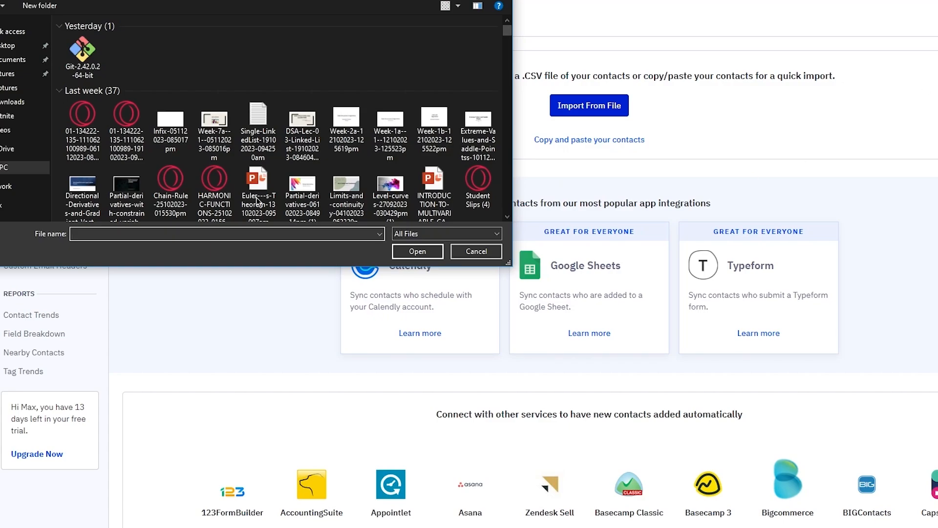
scroll(213, 142, down, 5)
scroll(213, 138, down, 10)
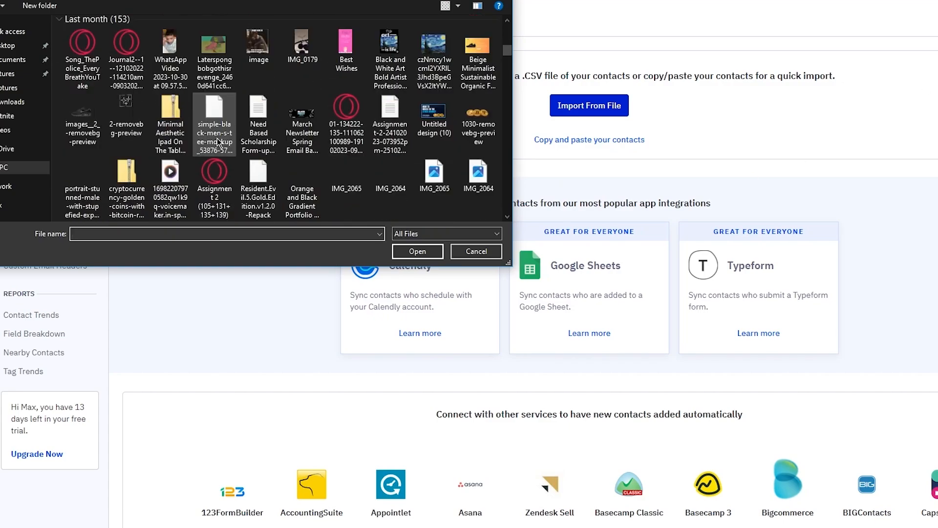
click(380, 234)
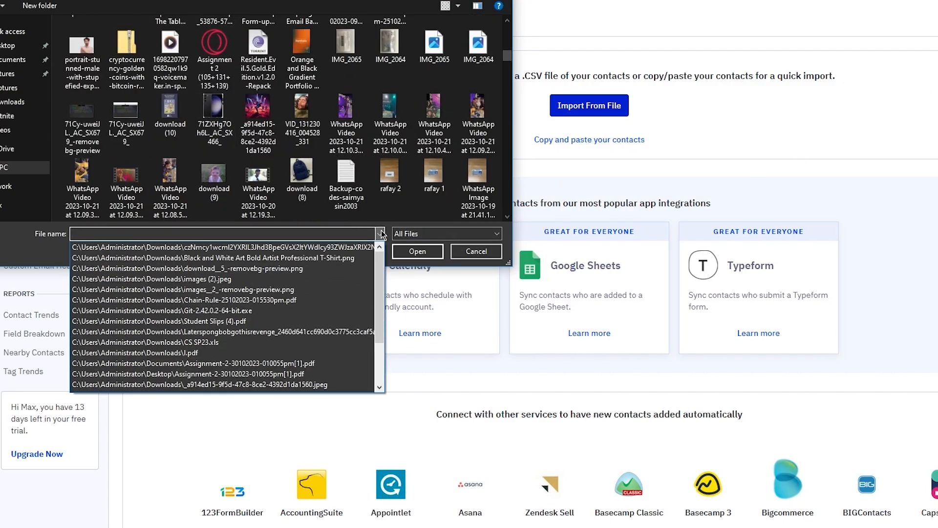
click(380, 234)
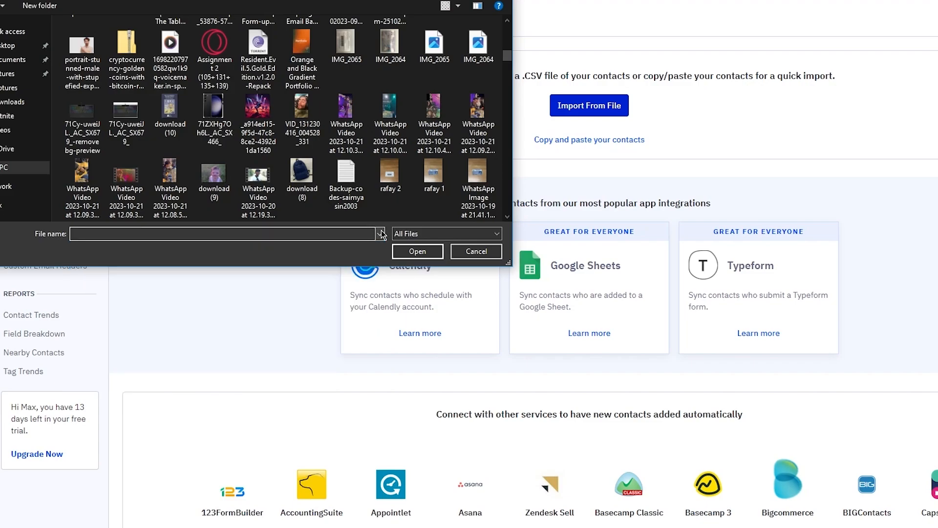
text(csv)
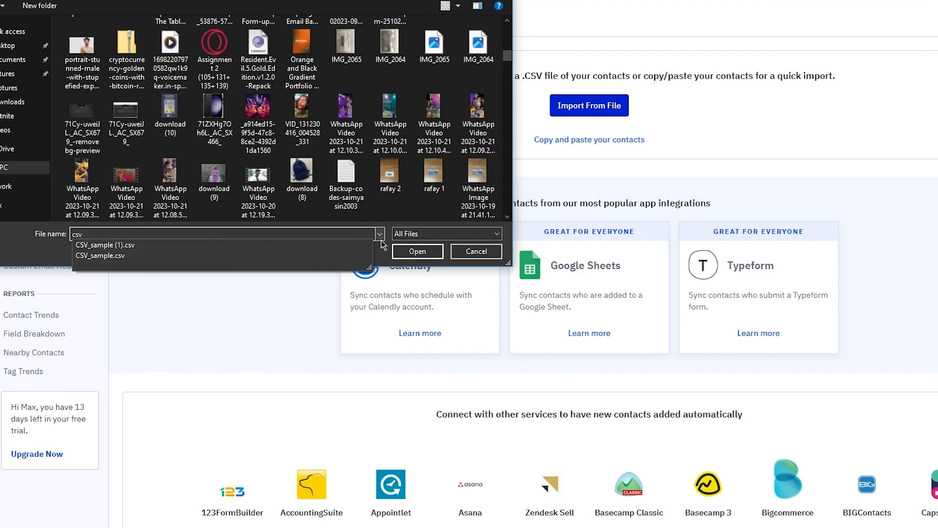
click(109, 245)
click(425, 251)
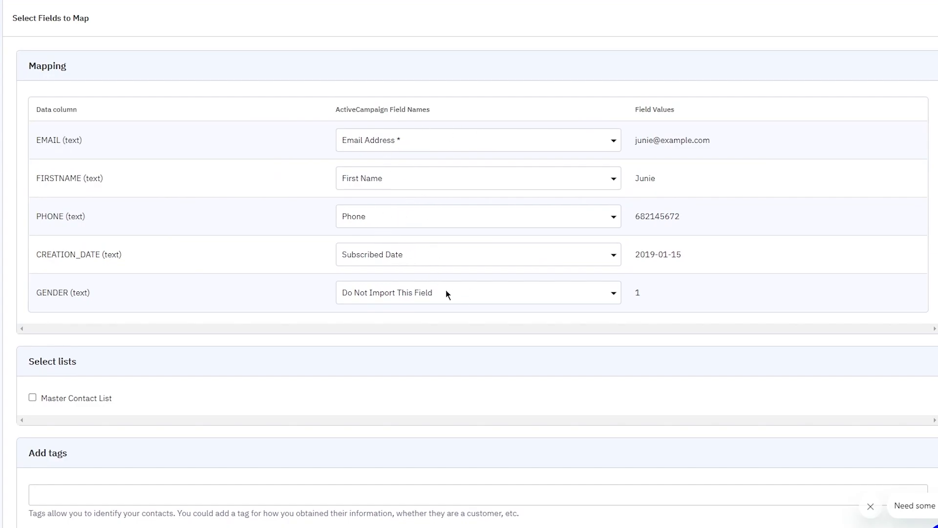
Step: Import the mapped sample contacts so John, Junie and Marc appear with their phone numbers
scroll(446, 293, down, 6)
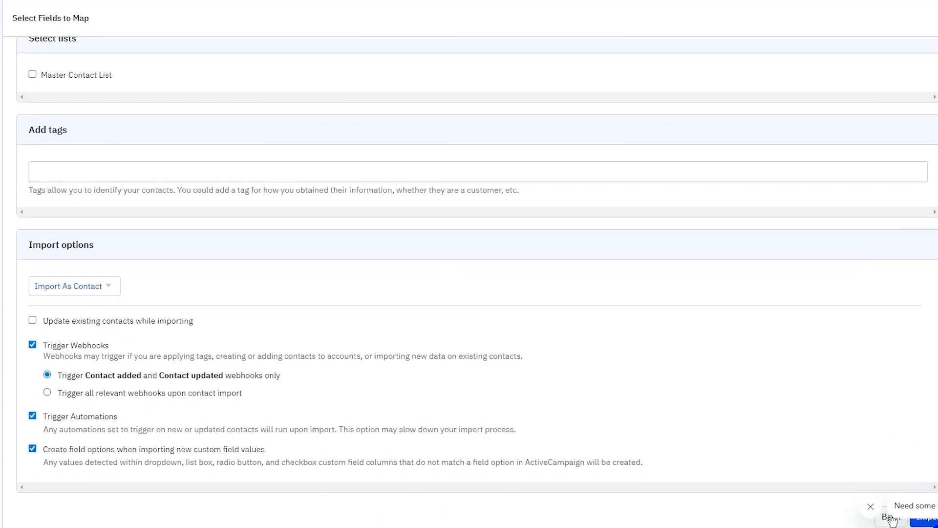
click(871, 506)
click(923, 519)
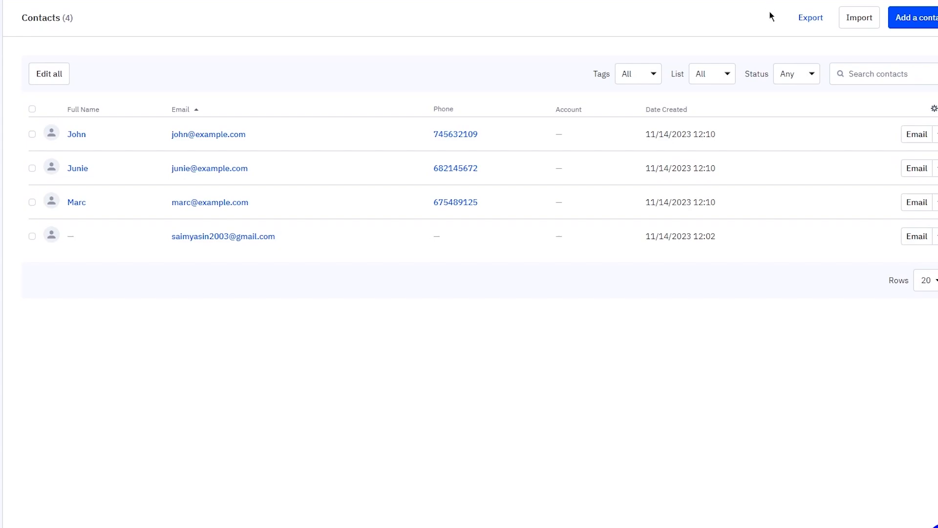
Step: Add a contact with the person's first name, last name and e-mail, no account, and save it
click(899, 31)
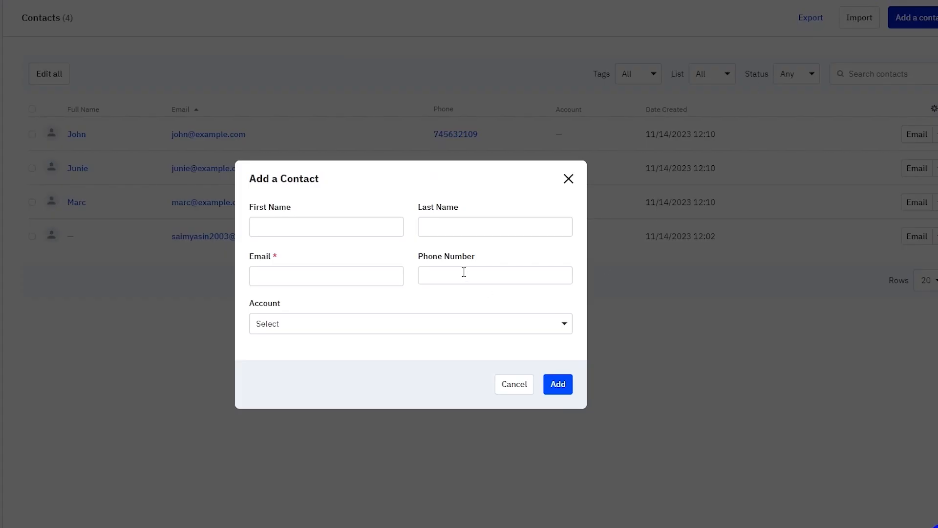
click(335, 227)
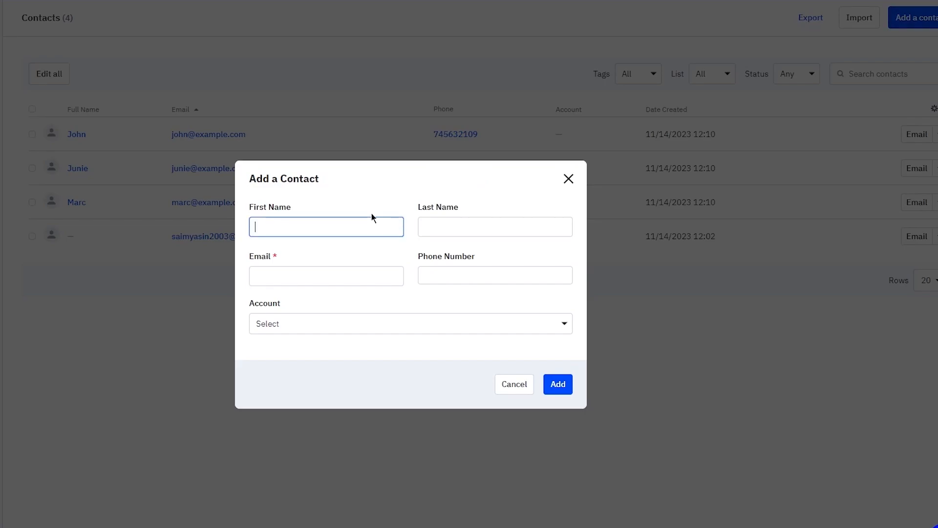
click(433, 229)
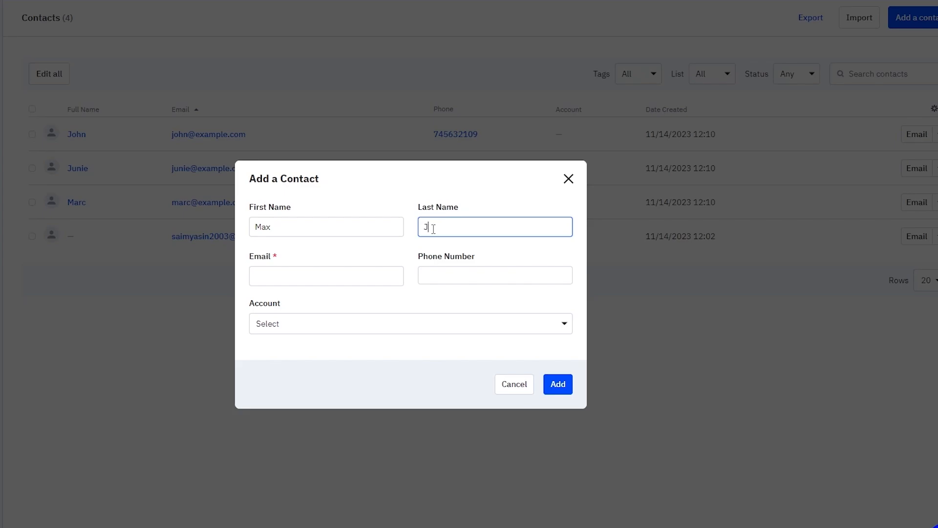
click(271, 278)
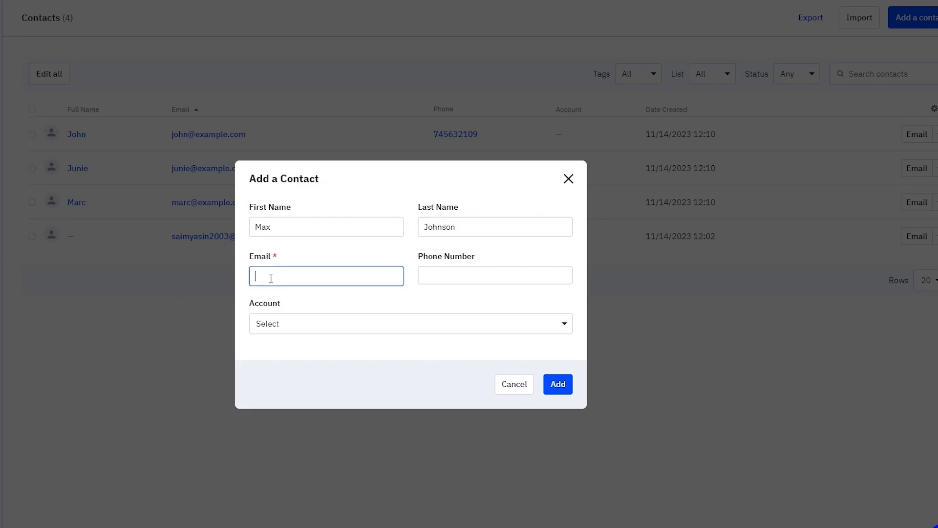
click(392, 325)
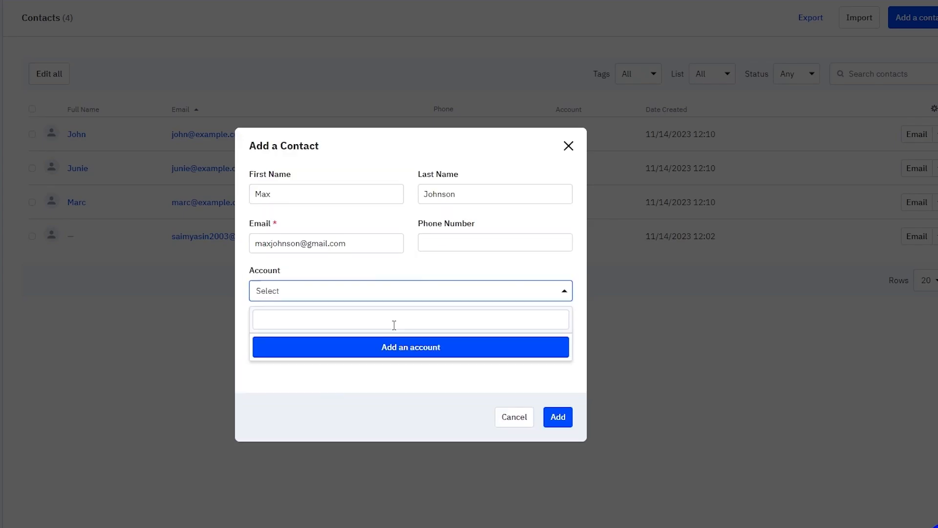
click(442, 292)
click(558, 386)
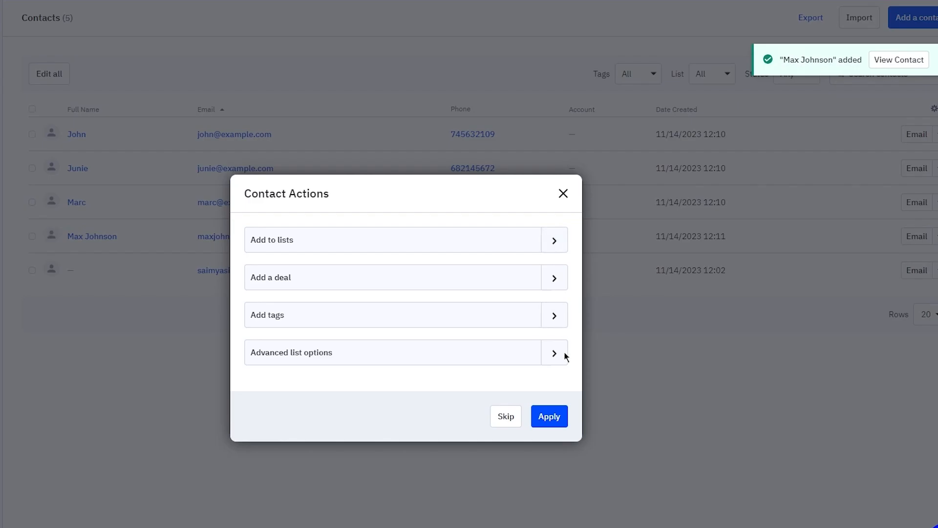
click(551, 415)
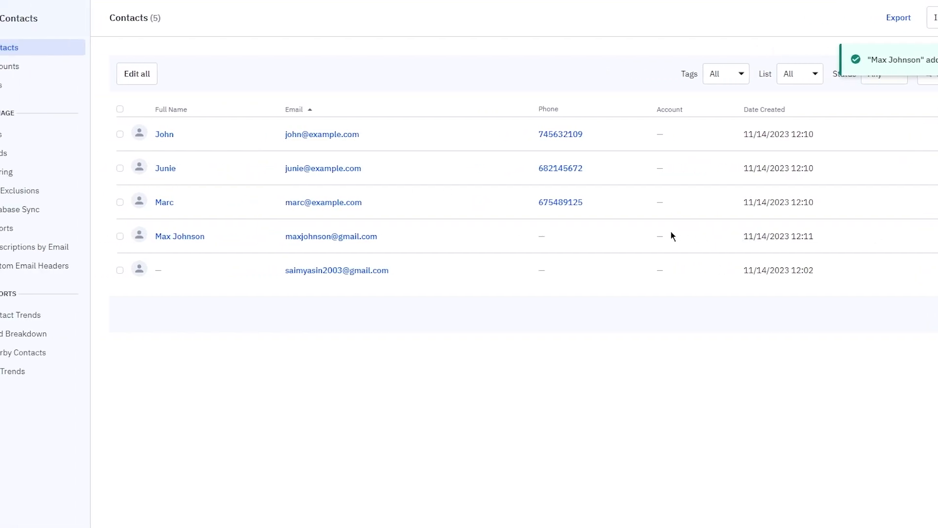
click(54, 85)
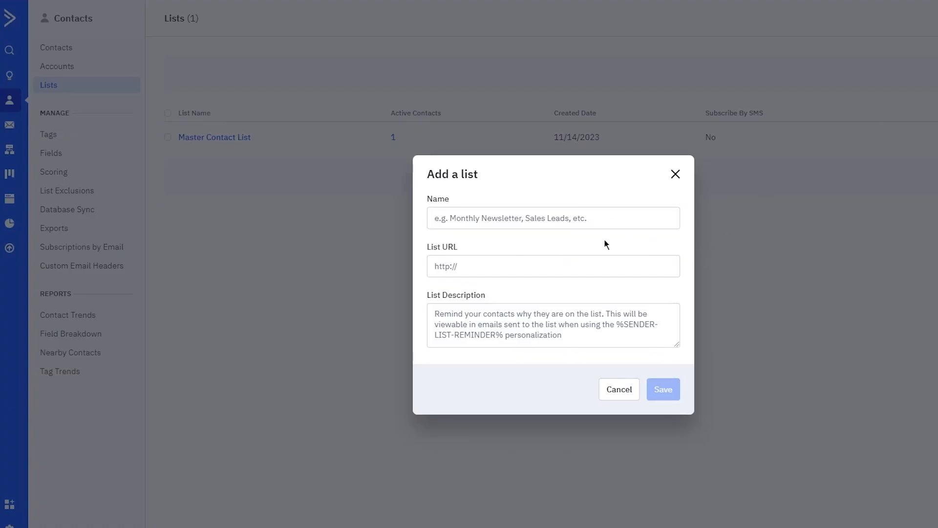
click(581, 226)
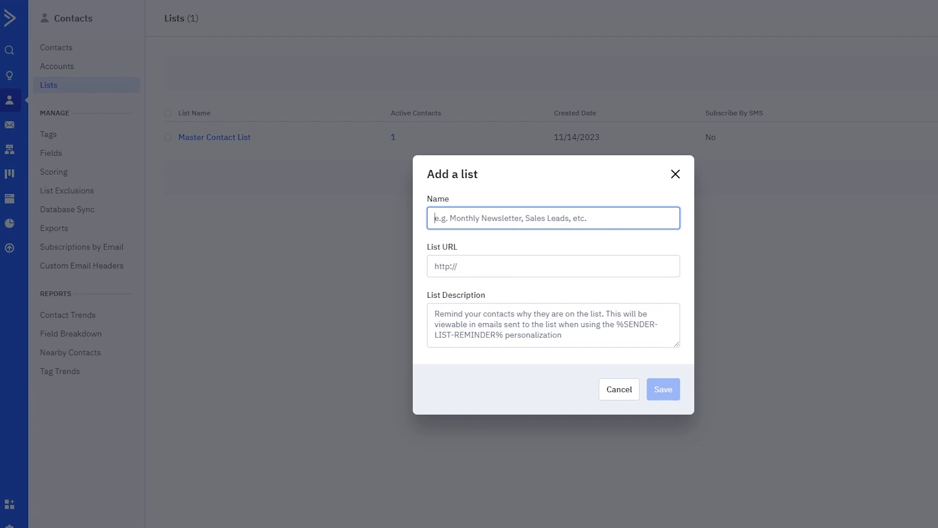
click(676, 175)
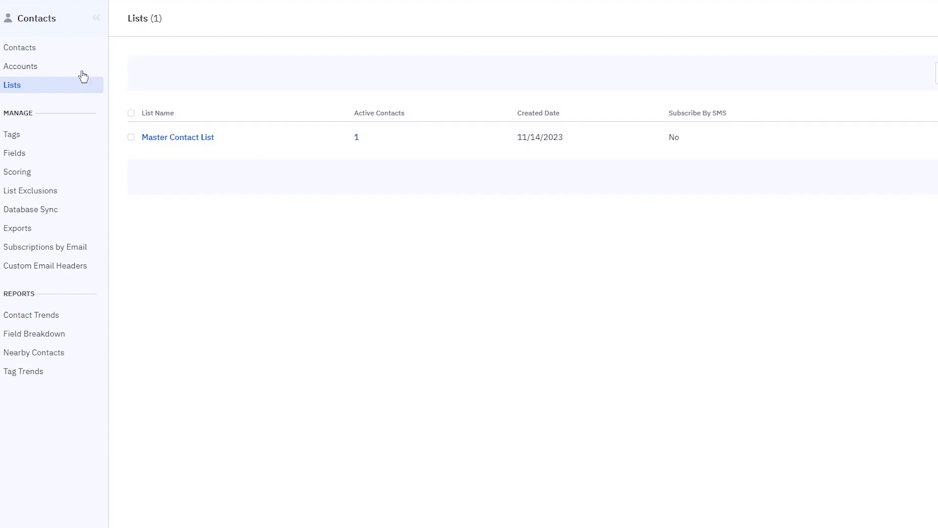
click(34, 50)
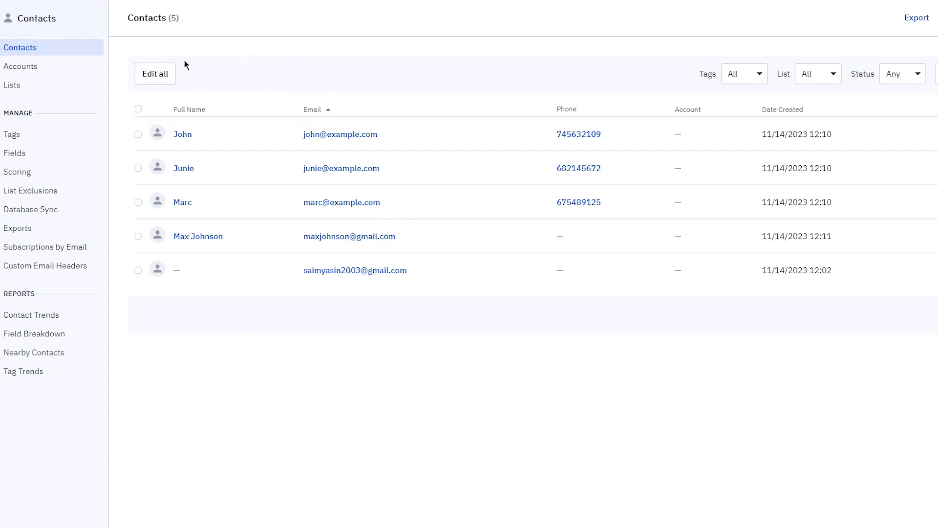
Step: Open the first imported contact's record and bring up its Add a Task form
click(182, 136)
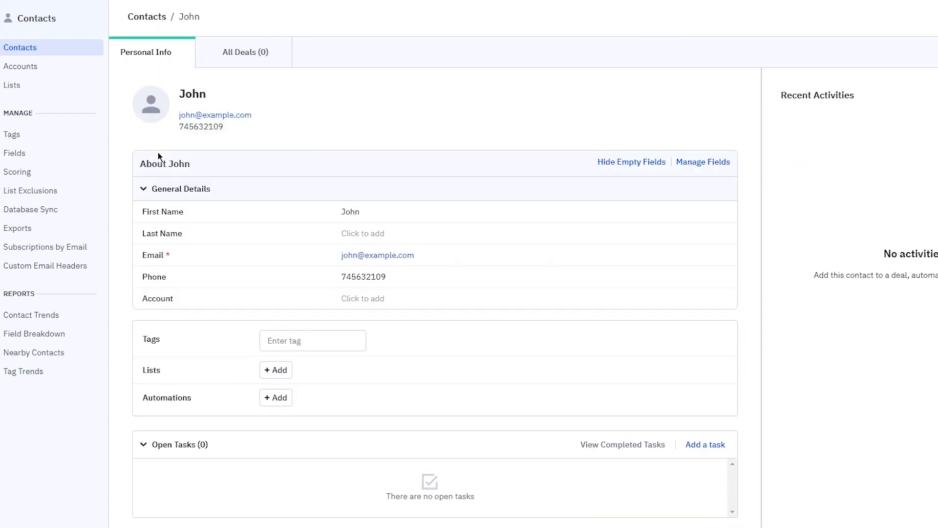
scroll(430, 323, down, 2)
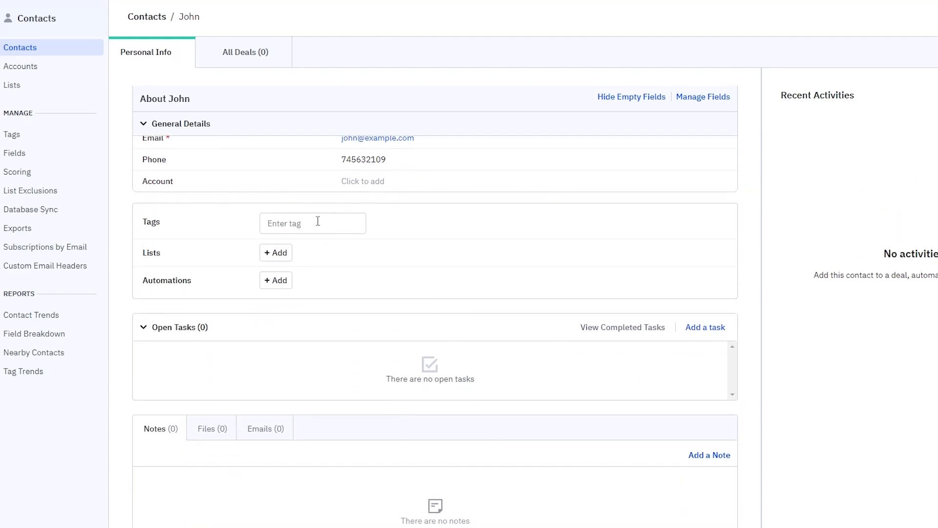
scroll(347, 236, down, 1)
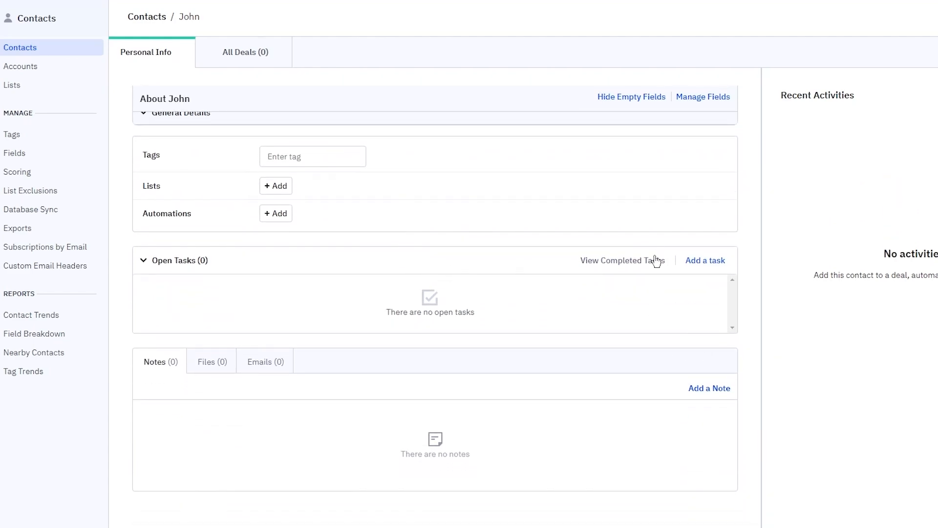
scroll(313, 303, up, 3)
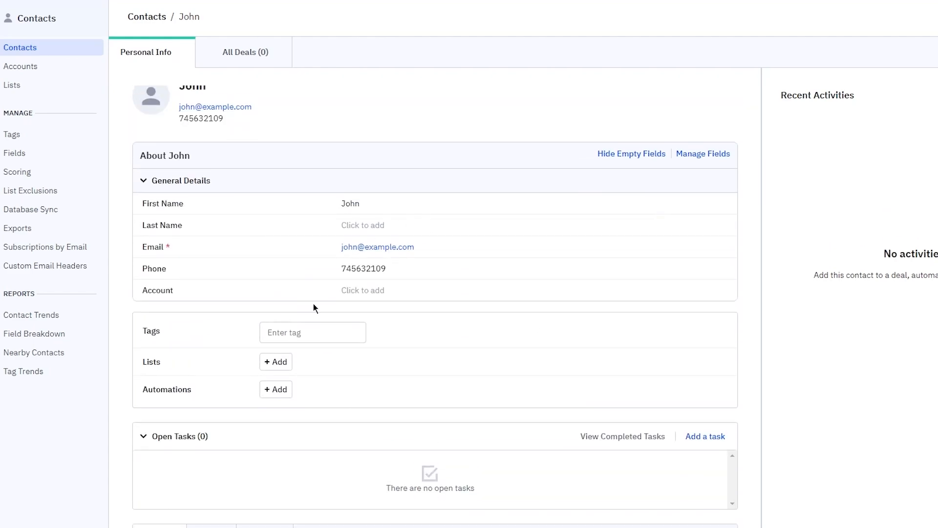
click(292, 328)
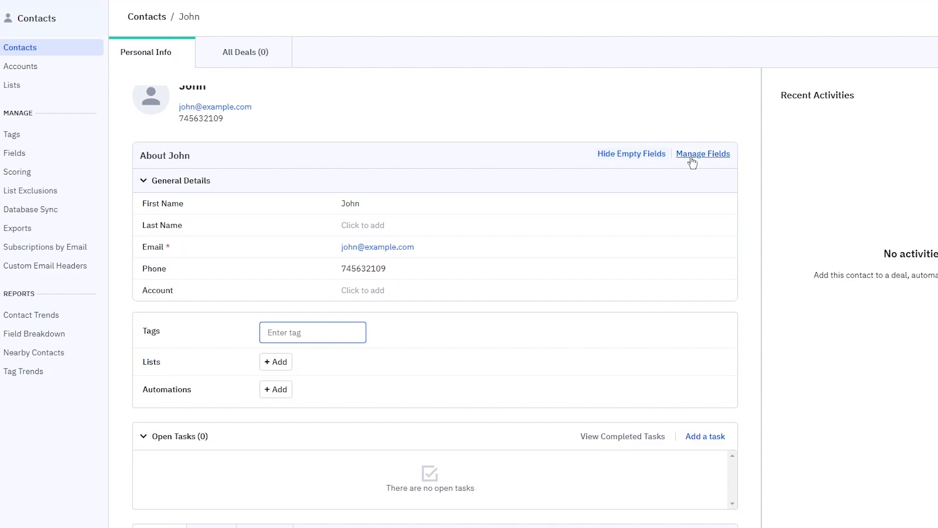
scroll(681, 385, down, 3)
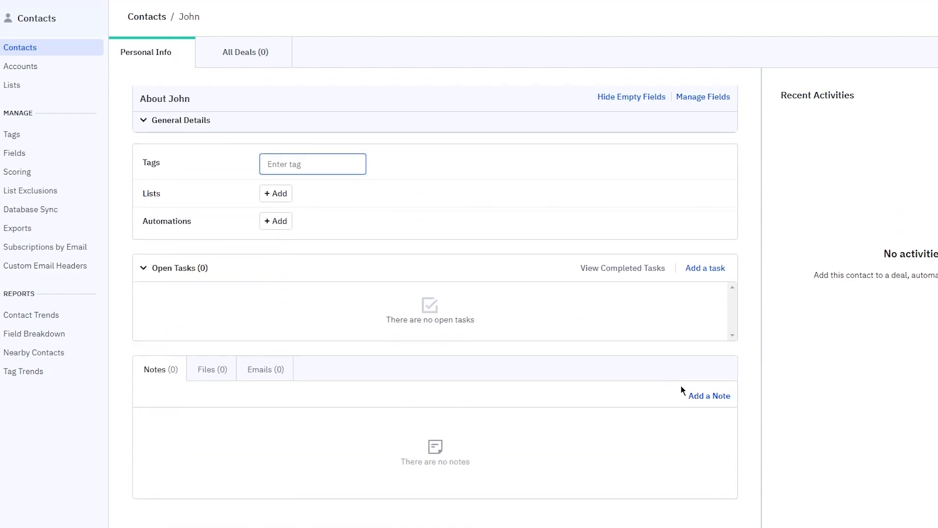
click(708, 262)
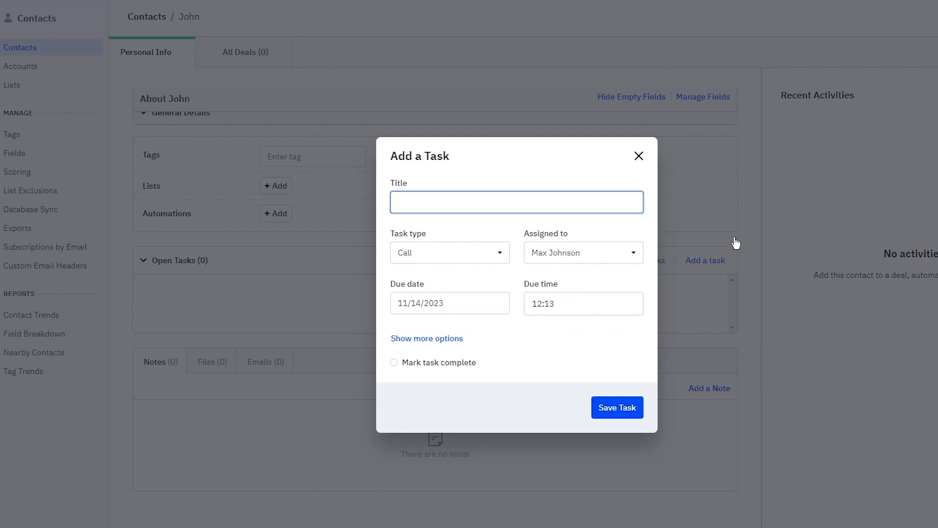
Step: Save an Email task titled 'Marketing' with the default assignee on the contact
text(Marketing)
click(448, 259)
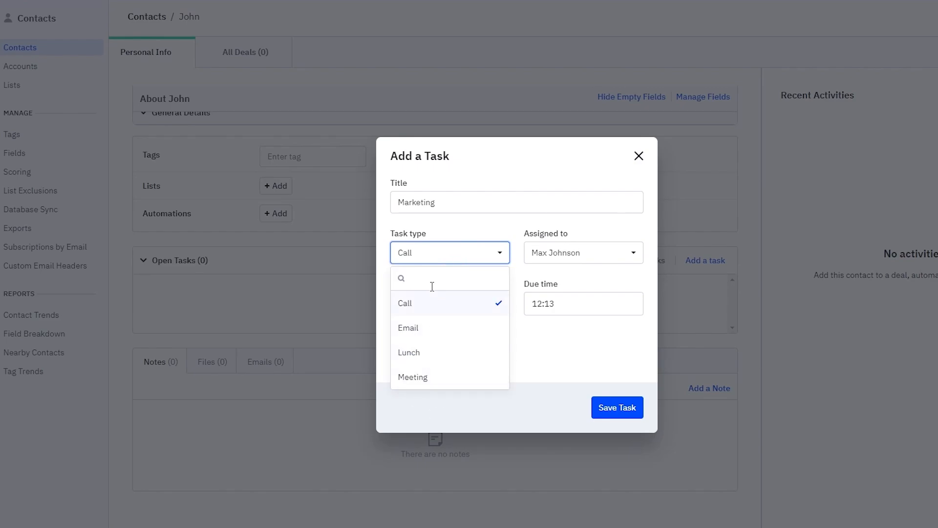
click(438, 300)
click(437, 254)
click(436, 329)
click(587, 262)
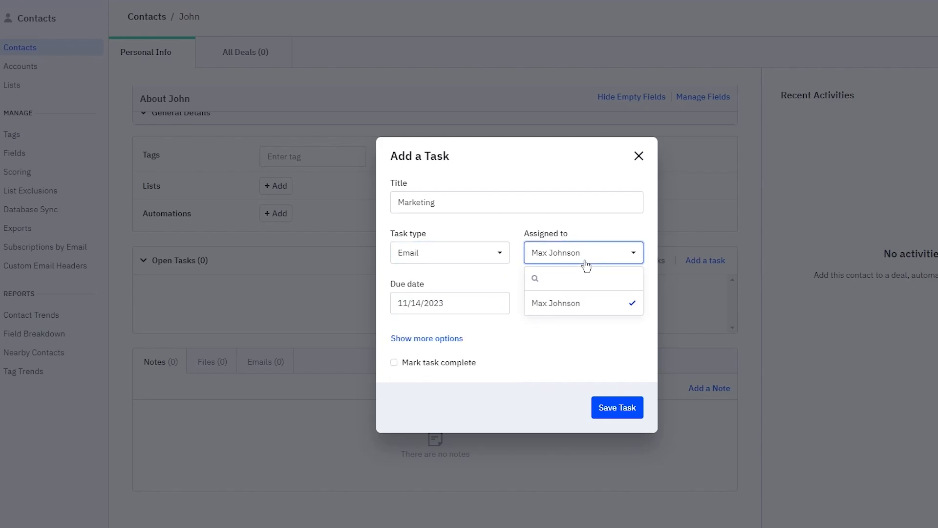
click(583, 261)
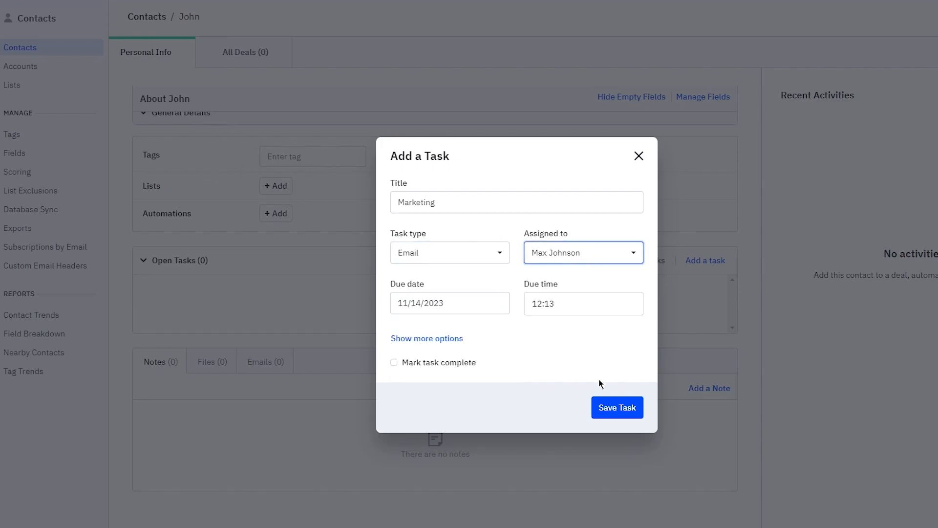
click(612, 411)
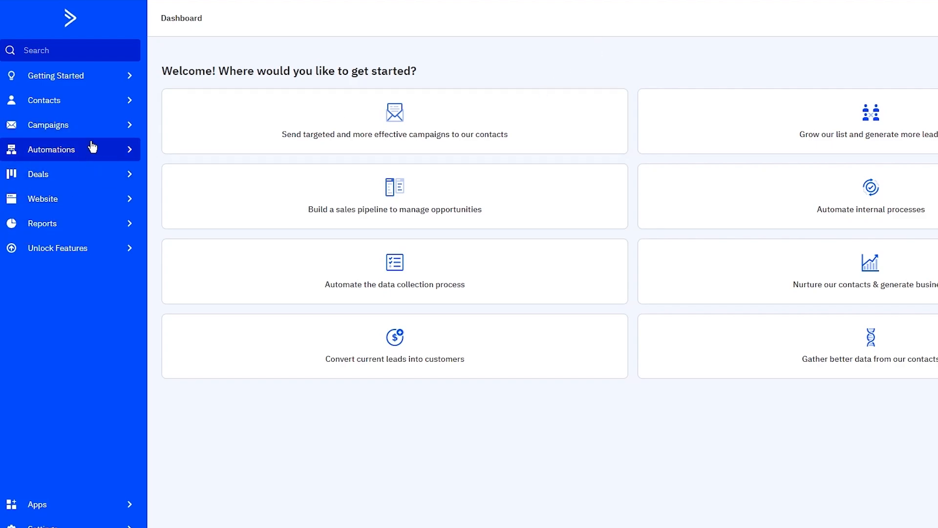
Step: Go to the Website section to show its Forms page
click(128, 203)
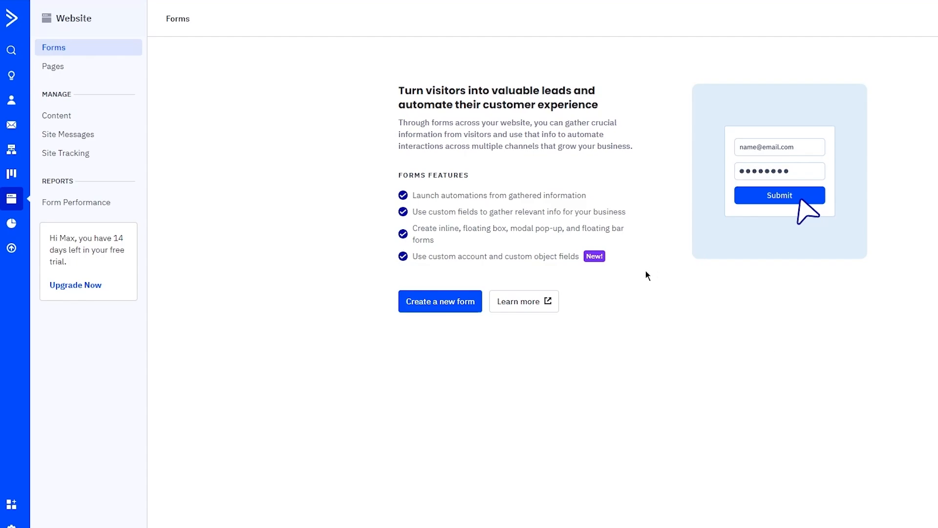
Step: Create an inline form named 'Signup form' that subscribes signups to the Master Contact List
click(430, 299)
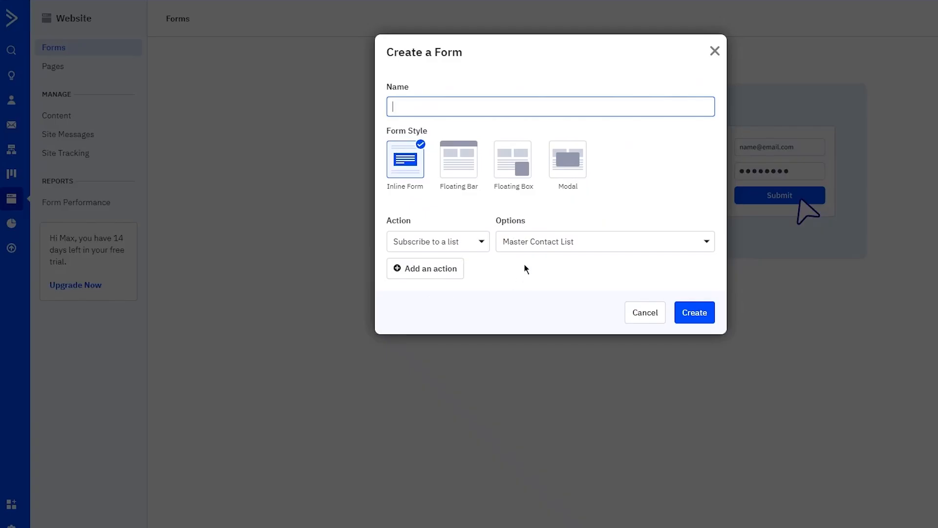
text(Signup form)
click(449, 250)
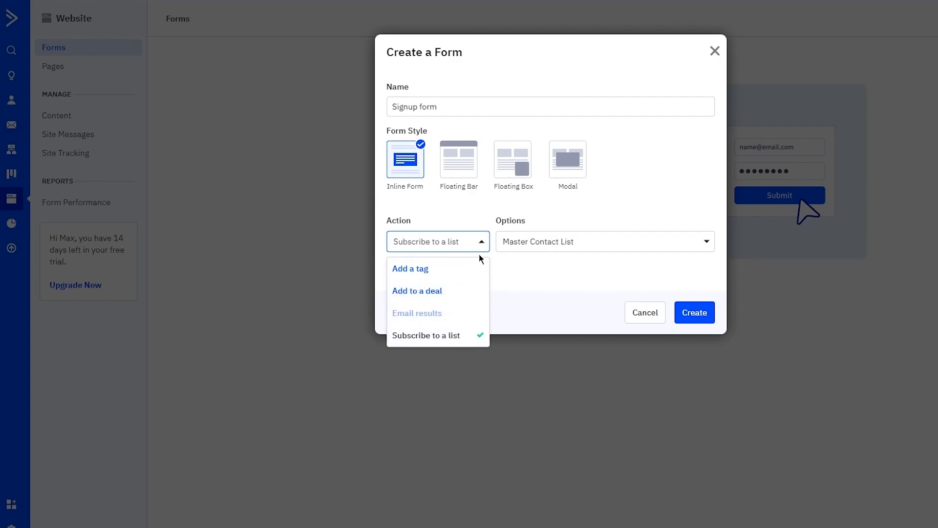
click(448, 247)
click(536, 249)
click(536, 249)
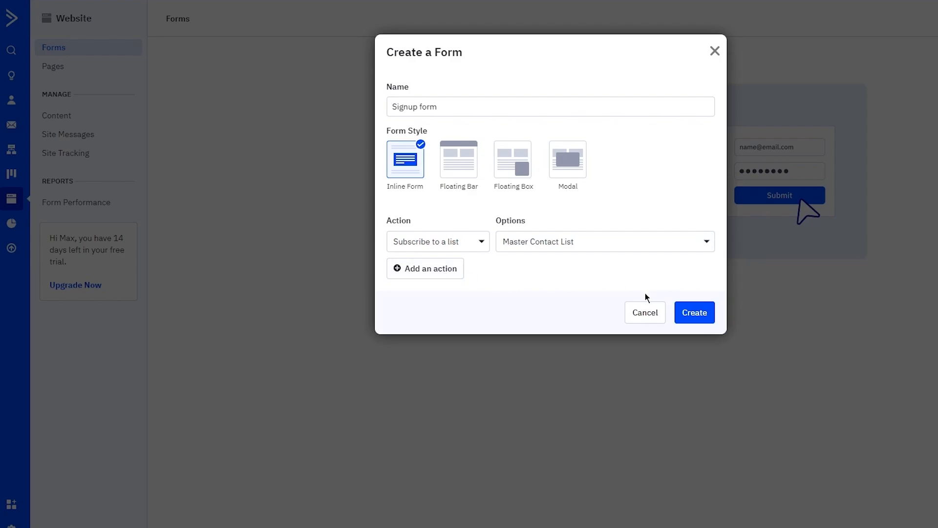
click(683, 307)
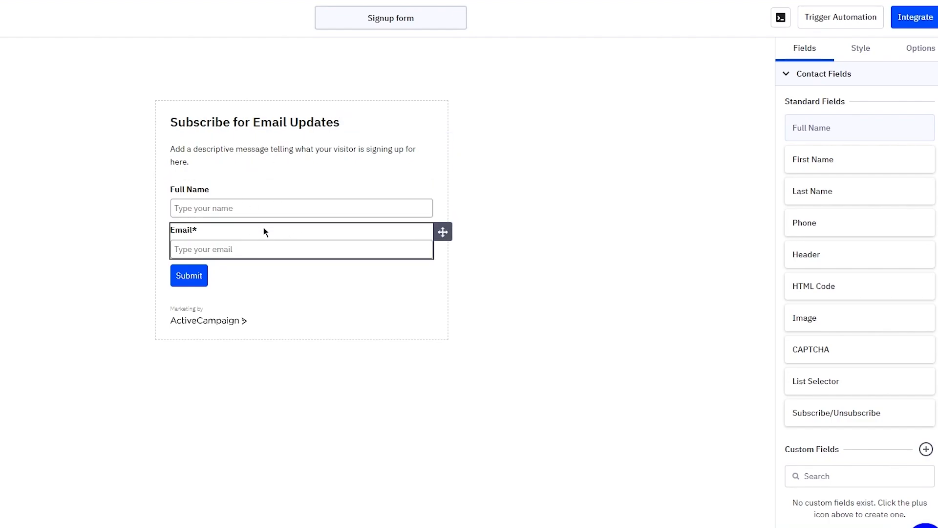
Step: Rename the form header to 'Subscribe for Discount Codes' and review the Full Name and Email fields
click(341, 121)
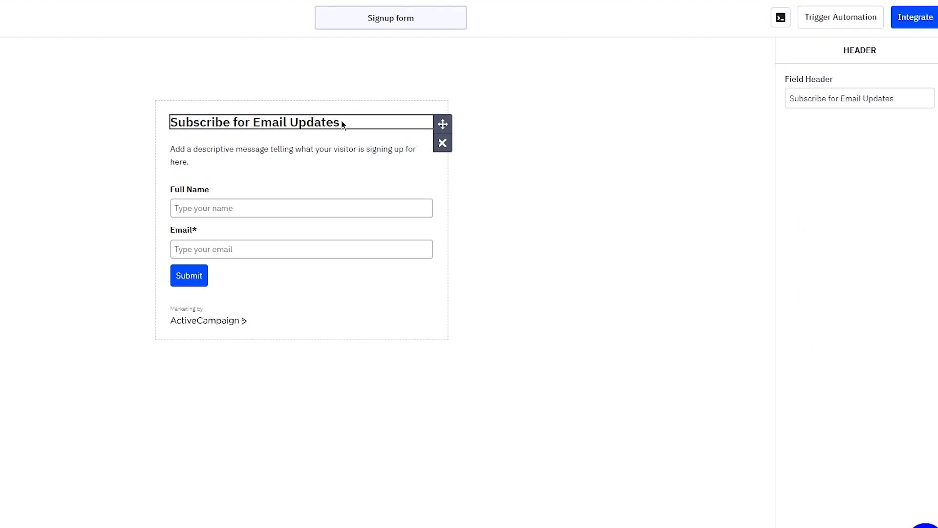
triple_click(342, 125)
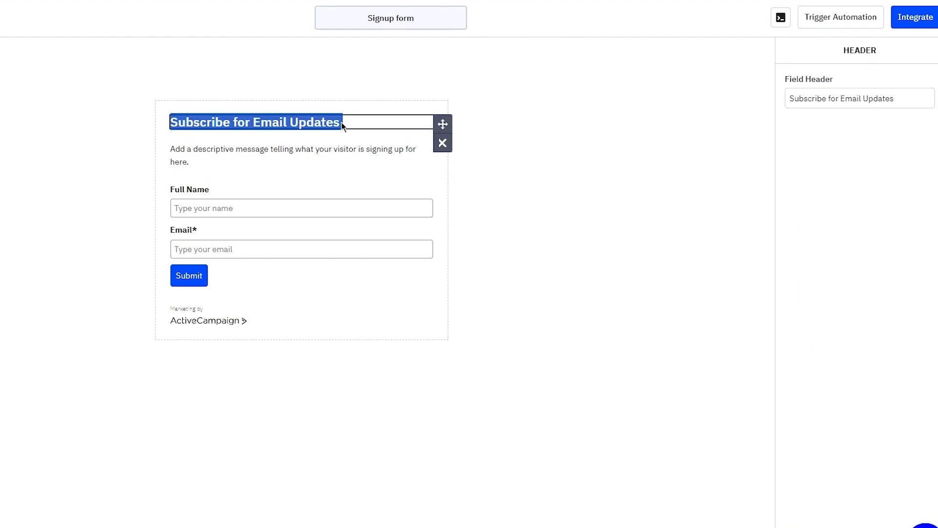
click(342, 126)
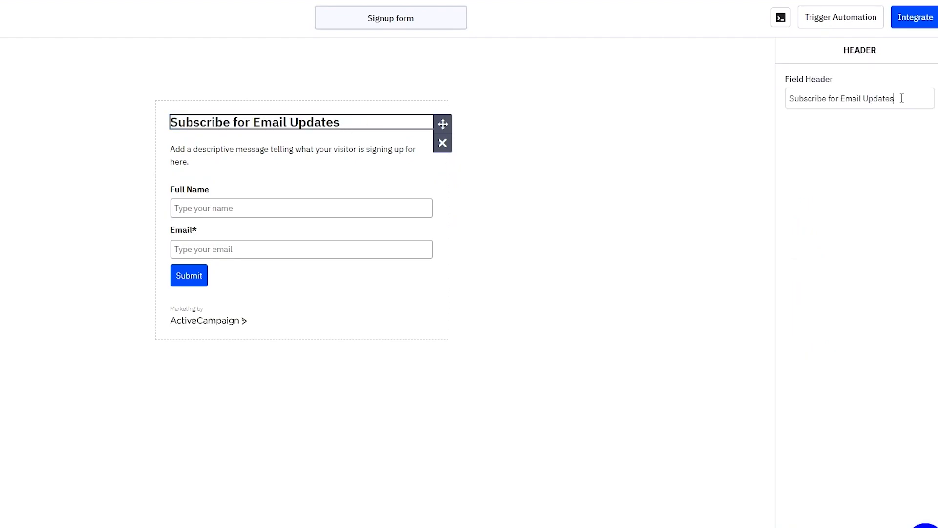
key(BackSpace)
key(BackSpace)
key(BackSpace)
key(BackSpace)
key(BackSpace)
key(BackSpace)
key(BackSpace)
key(BackSpace)
key(BackSpace)
key(BackSpace)
key(BackSpace)
key(BackSpace)
key(BackSpace)
text(Disco)
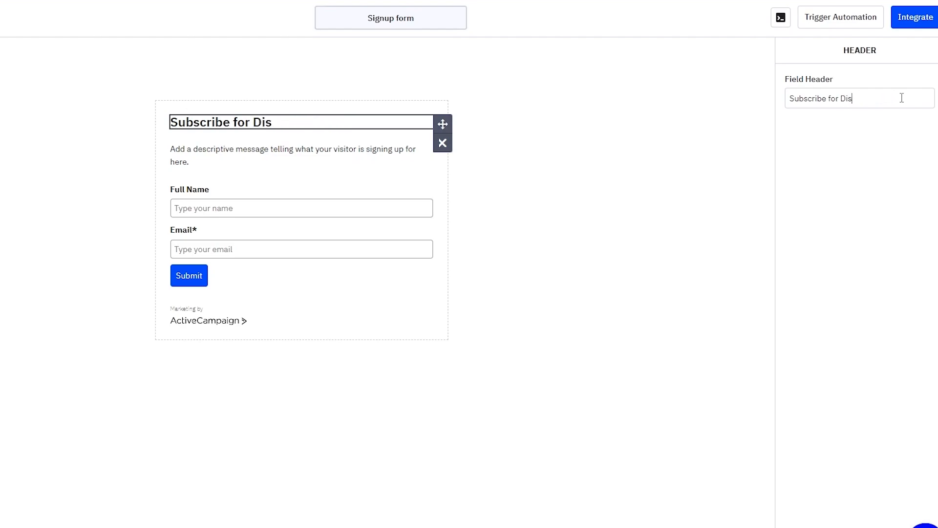
text(odes)
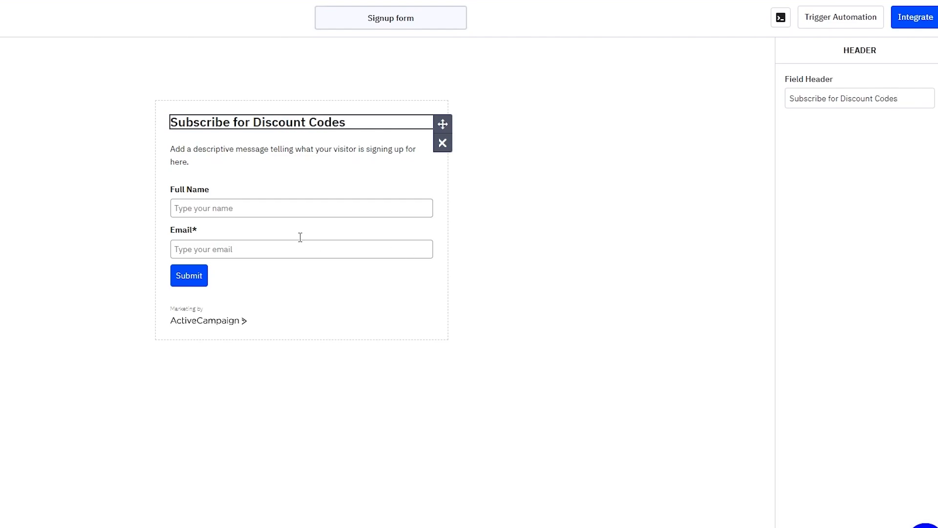
click(212, 207)
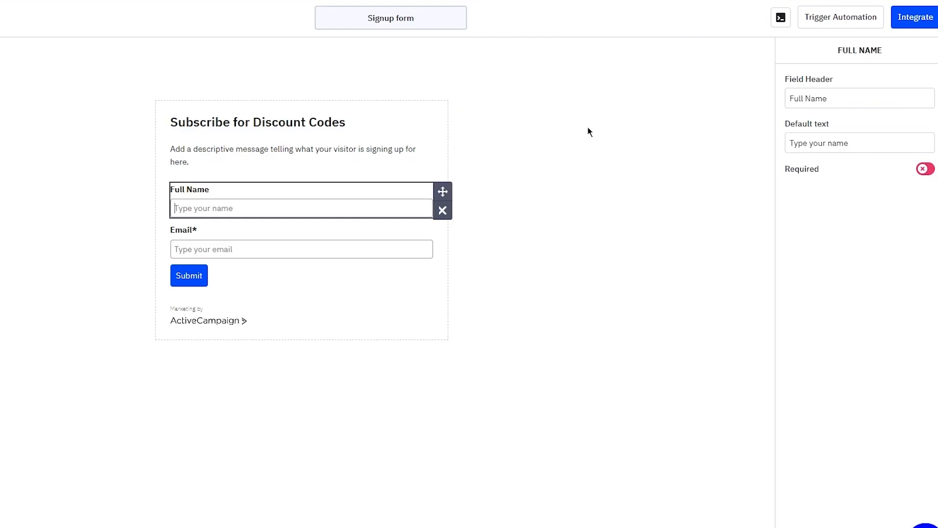
click(191, 231)
click(255, 274)
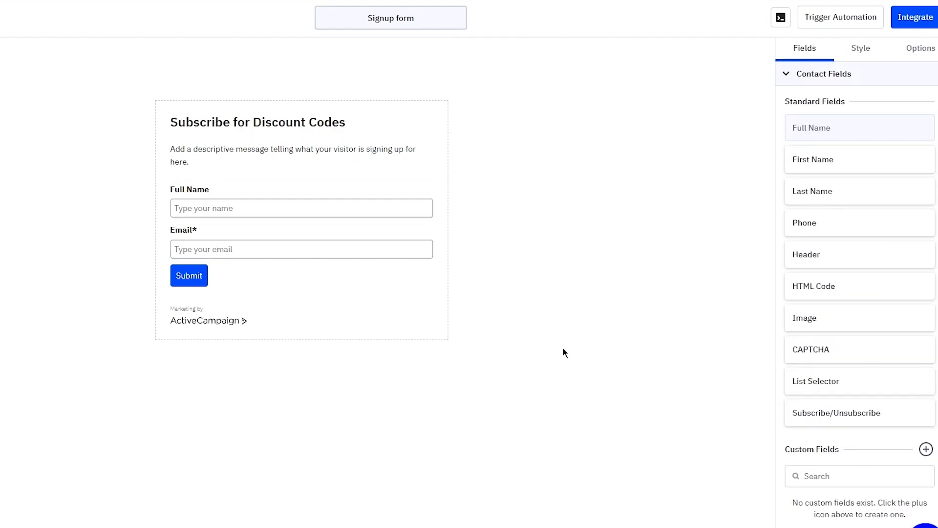
Step: Add a Phone field below Email and switch on Required for the Full Name field
drag(880, 222, 315, 257)
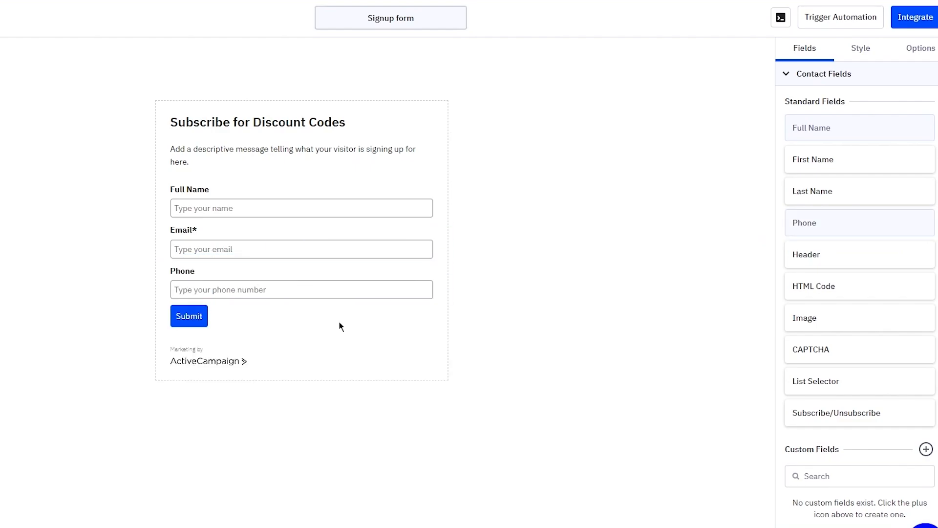
click(288, 303)
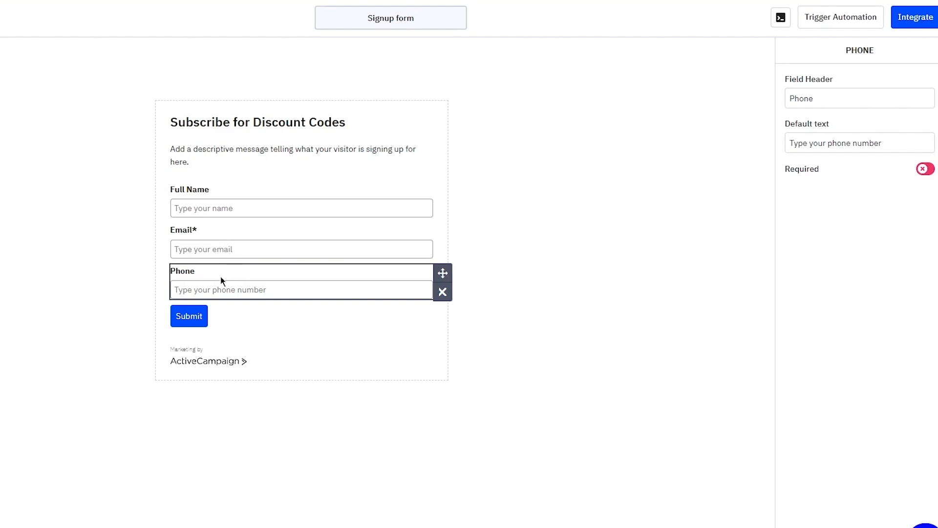
click(194, 178)
click(198, 194)
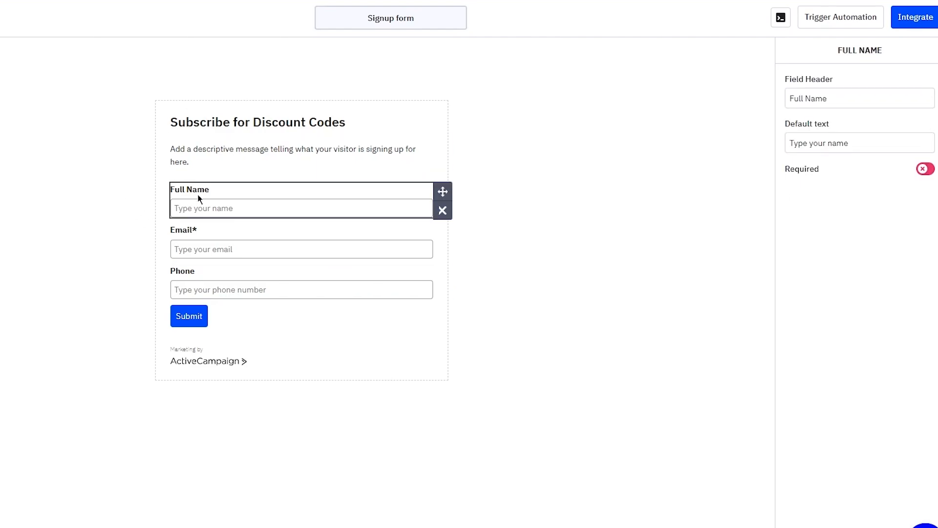
click(925, 169)
click(701, 168)
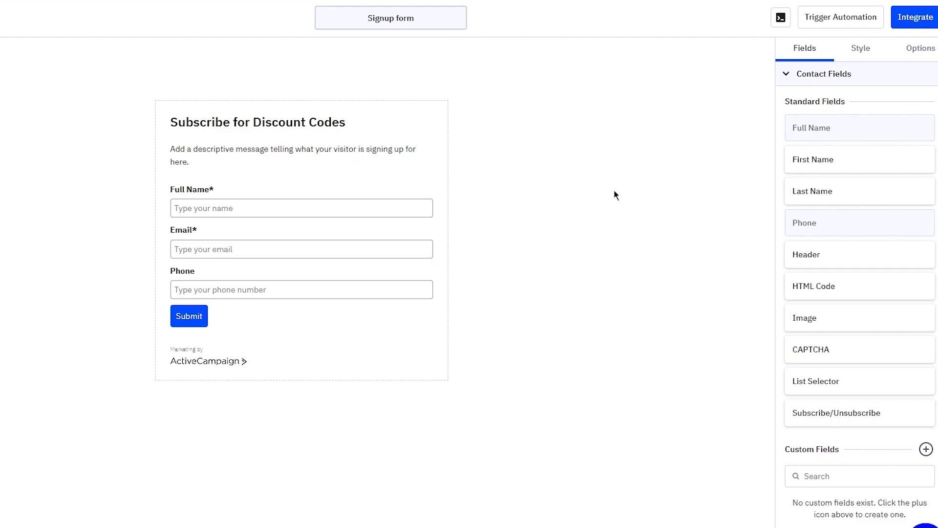
scroll(840, 281, down, 1)
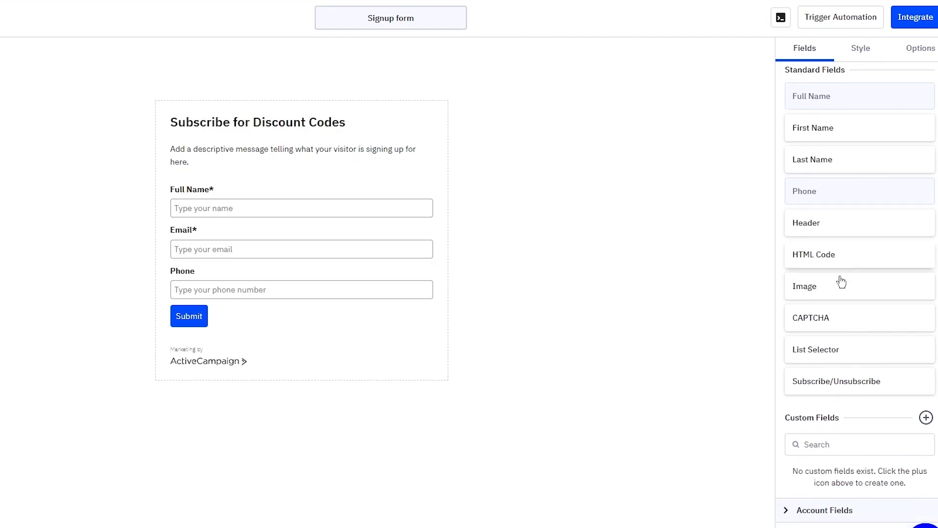
scroll(841, 282, up, 1)
Step: Keep the form fields stacked vertically and try out new background and text colours
click(844, 44)
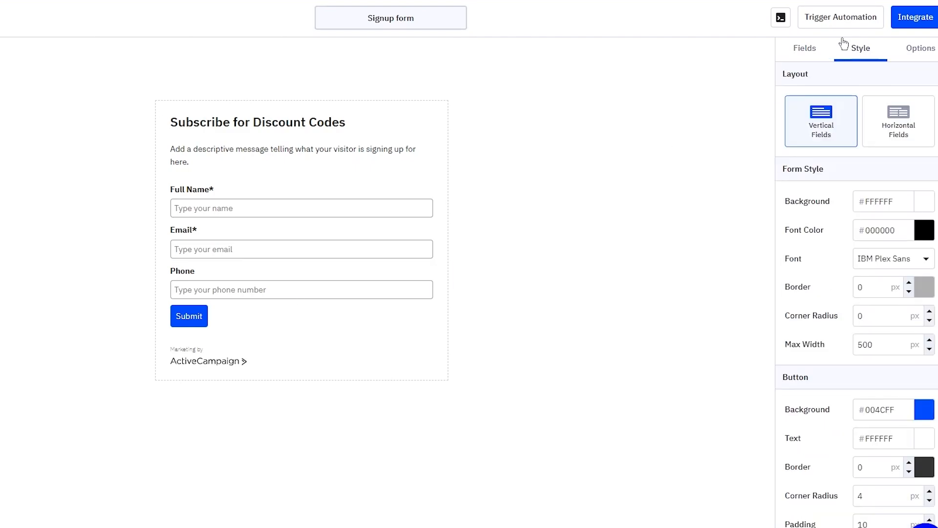
click(918, 119)
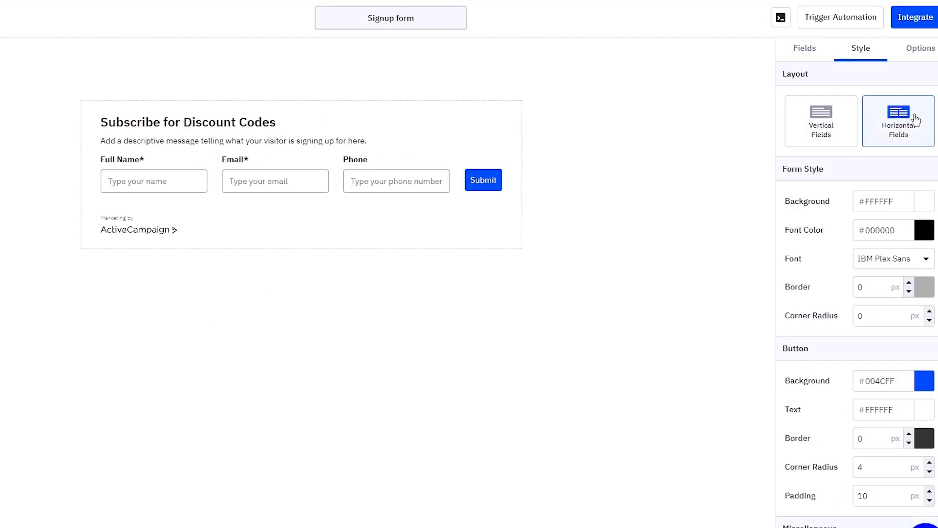
click(820, 121)
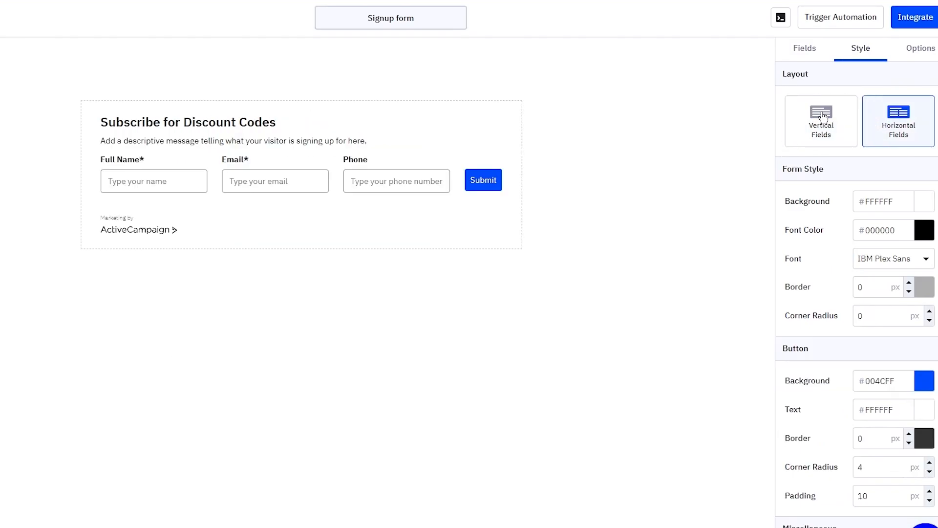
click(822, 116)
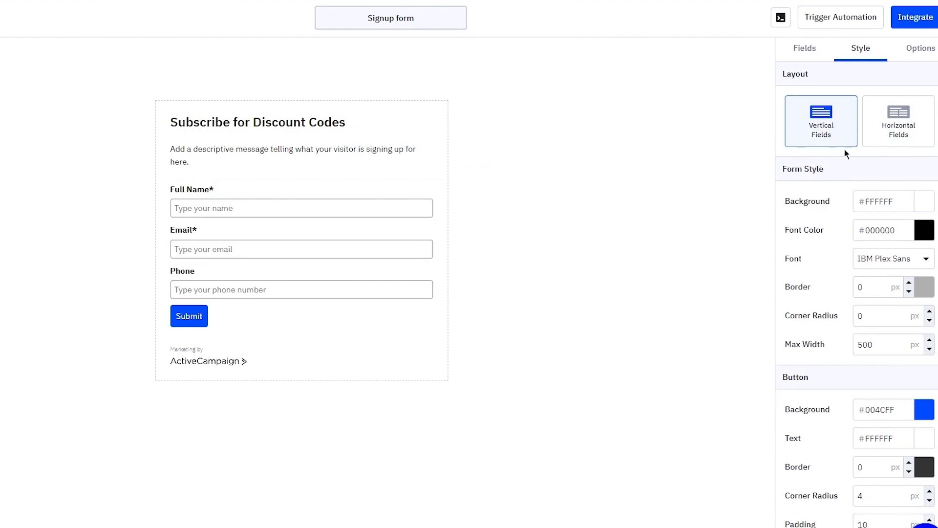
click(924, 201)
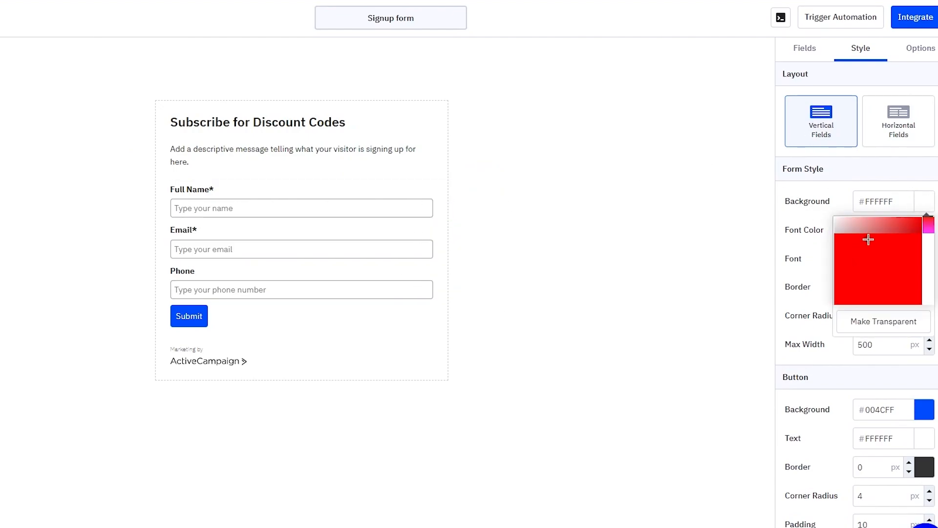
mouse_move(866, 239)
mouse_down()
mouse_move(868, 270)
mouse_move(831, 244)
mouse_move(817, 264)
mouse_move(775, 238)
mouse_move(775, 224)
mouse_up()
click(775, 225)
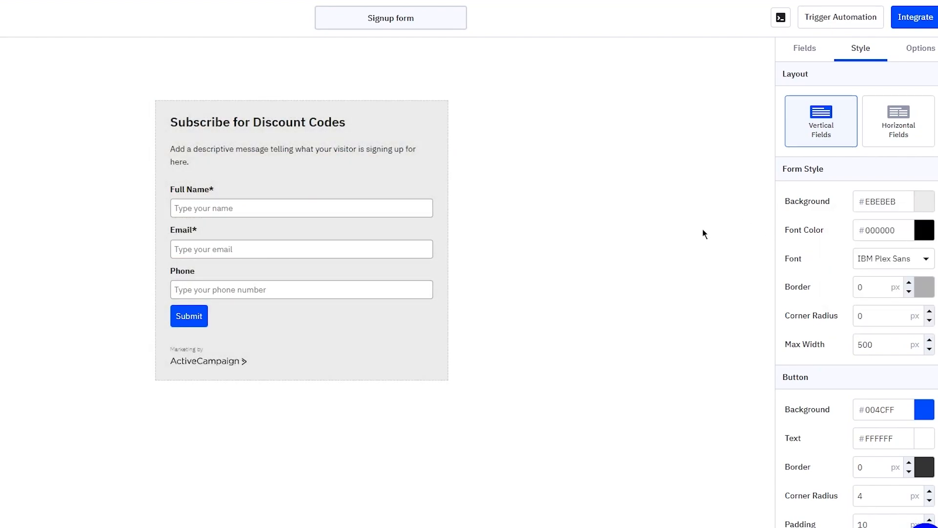
click(924, 229)
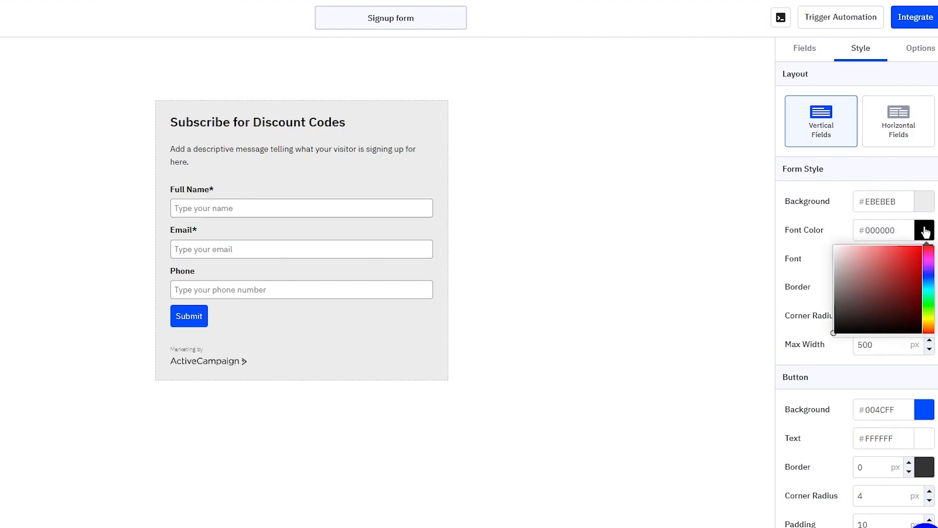
mouse_move(876, 308)
mouse_down()
mouse_move(896, 312)
mouse_move(920, 253)
mouse_move(875, 250)
mouse_move(846, 269)
mouse_move(882, 334)
mouse_up()
Step: Set the form background to blue #0329FF and the text colour to white #FFFFFF
click(924, 202)
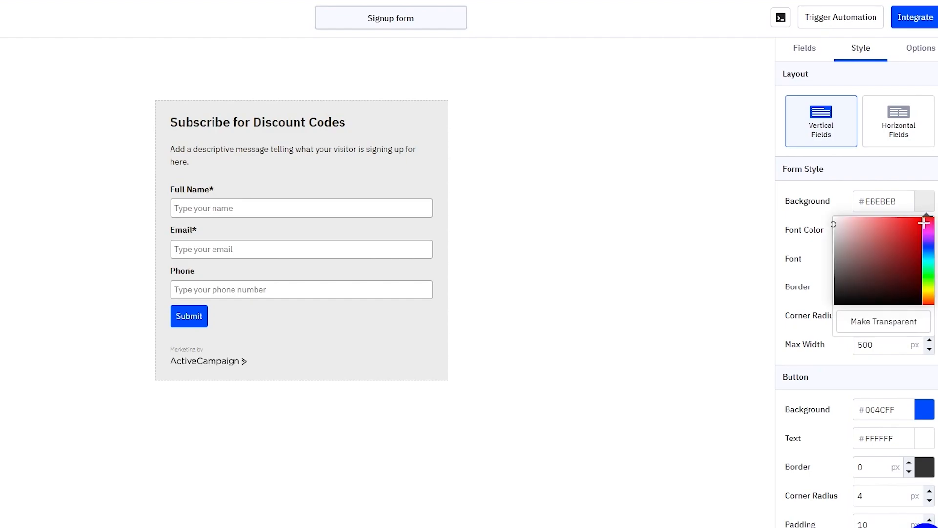
click(920, 219)
click(924, 201)
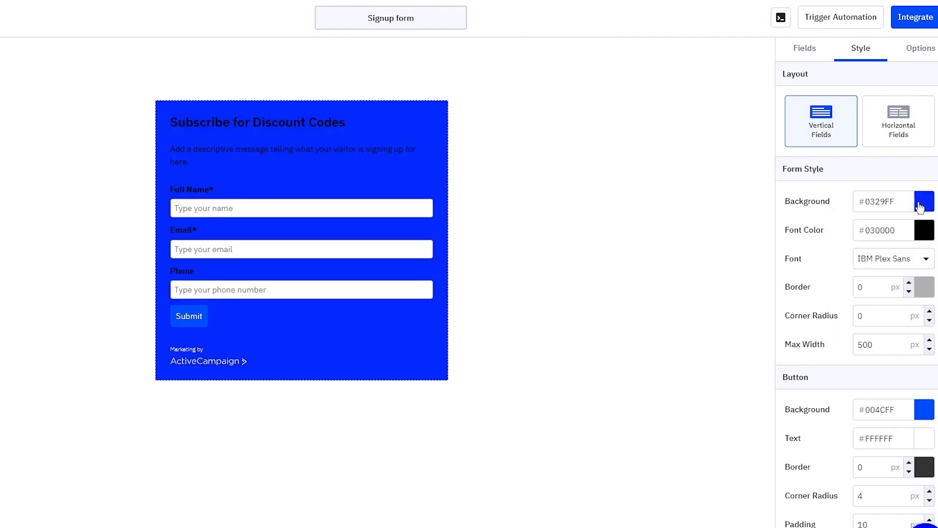
click(924, 229)
click(836, 246)
click(705, 203)
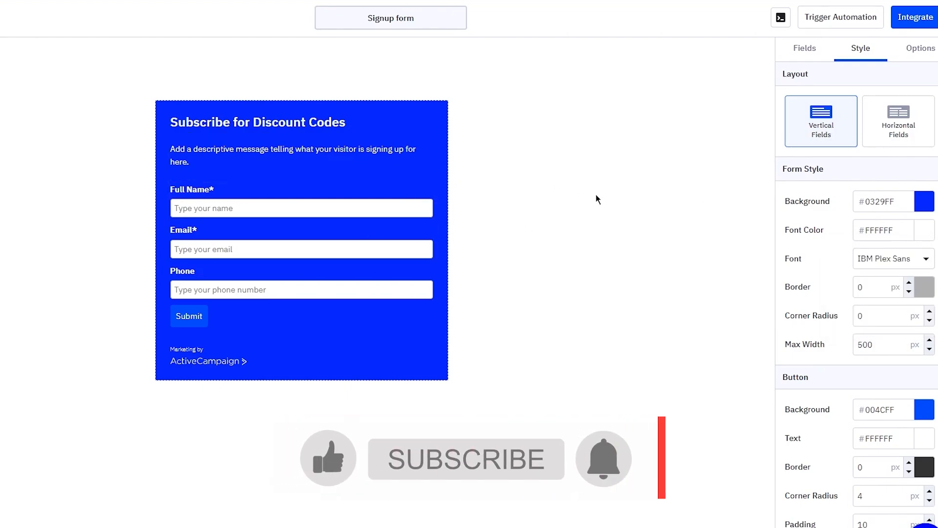
click(879, 259)
Step: Set the form font to Courier New after trying Georgia
scroll(884, 296, down, 5)
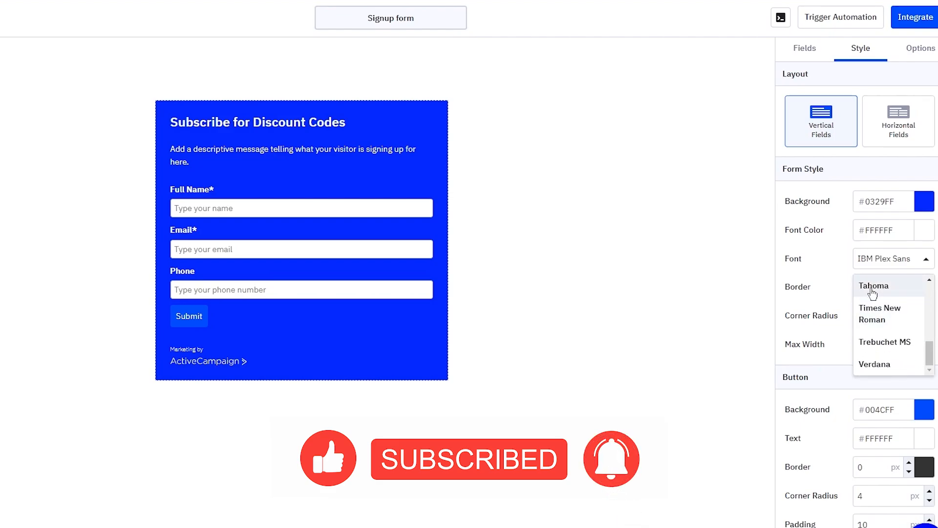
scroll(890, 312, up, 3)
scroll(890, 314, up, 2)
click(889, 352)
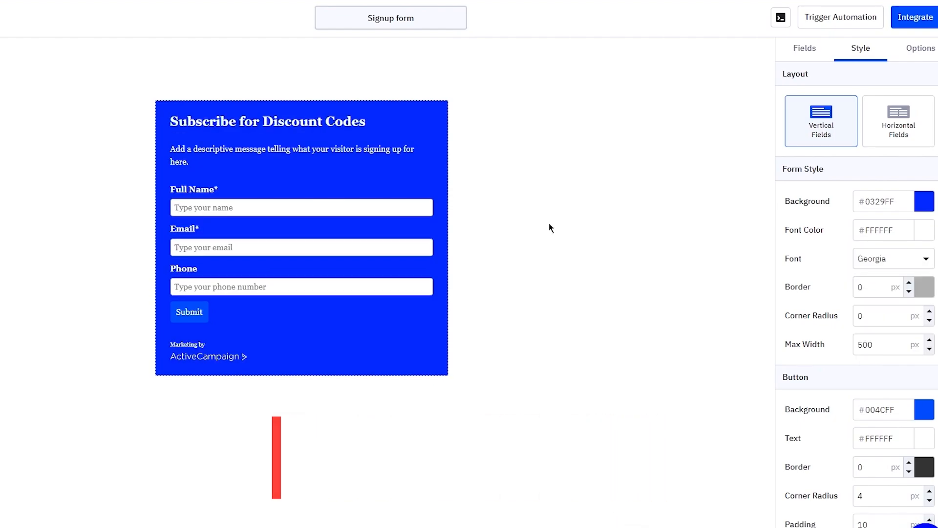
click(897, 268)
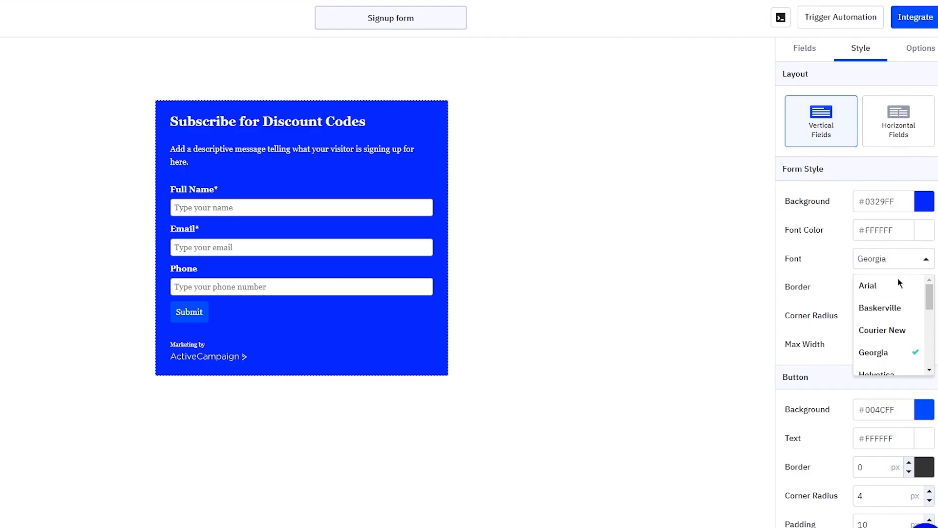
click(897, 328)
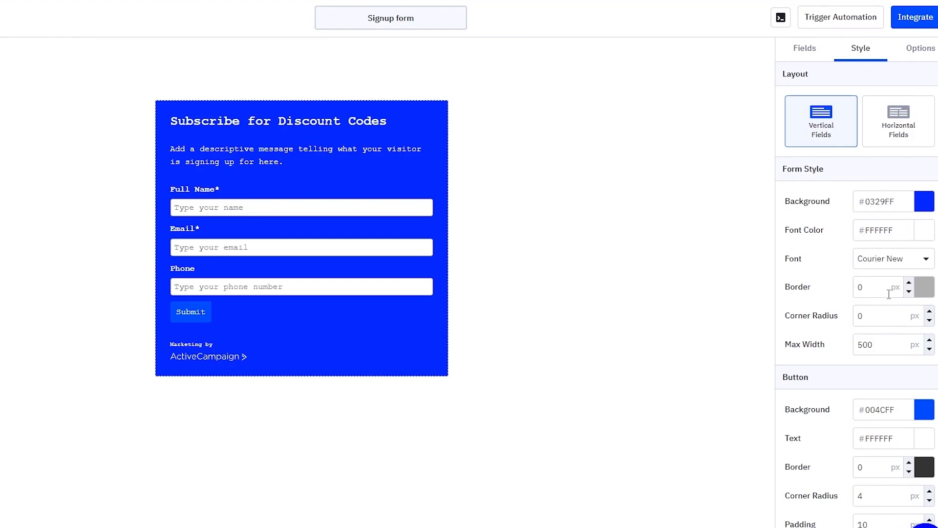
Step: Round the form's corners and add an 8 px border around it
click(929, 312)
click(929, 312)
click(929, 312)
click(929, 313)
click(929, 313)
click(929, 313)
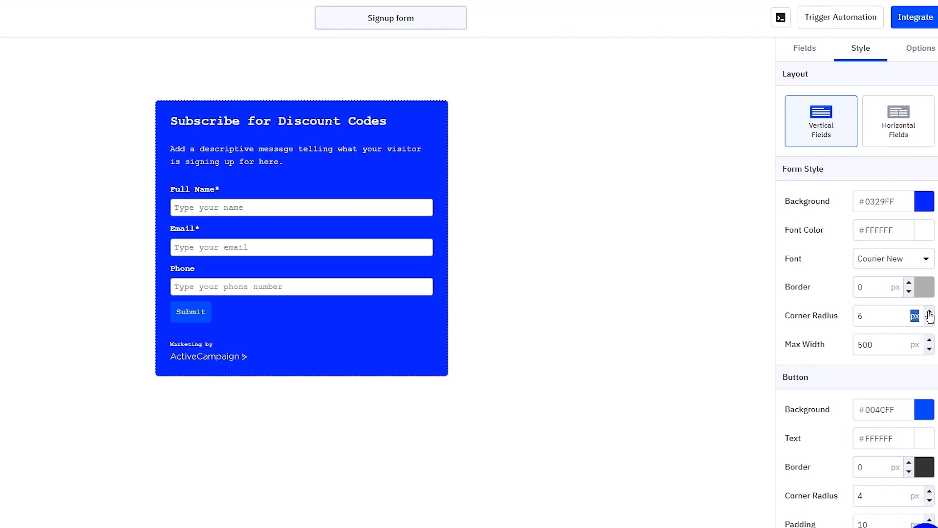
click(929, 312)
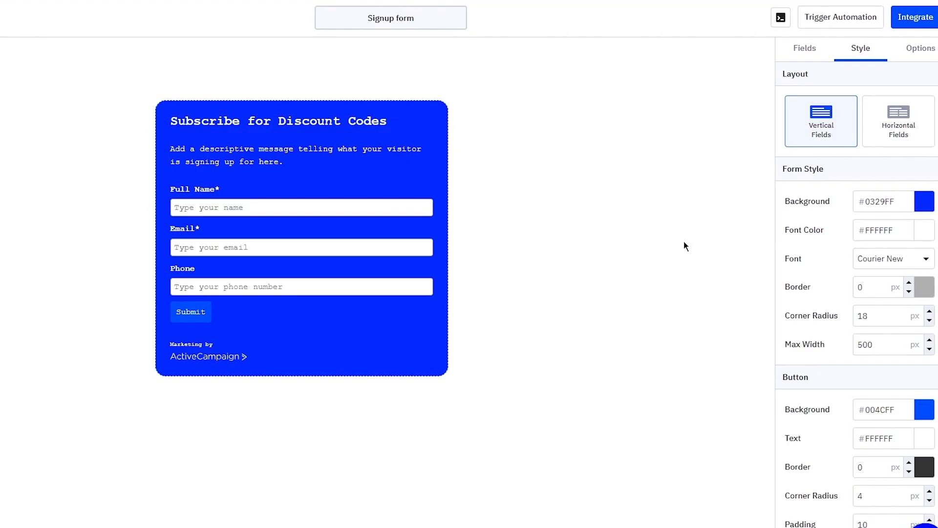
click(908, 283)
click(909, 284)
click(908, 283)
click(909, 283)
click(909, 284)
click(908, 284)
click(909, 284)
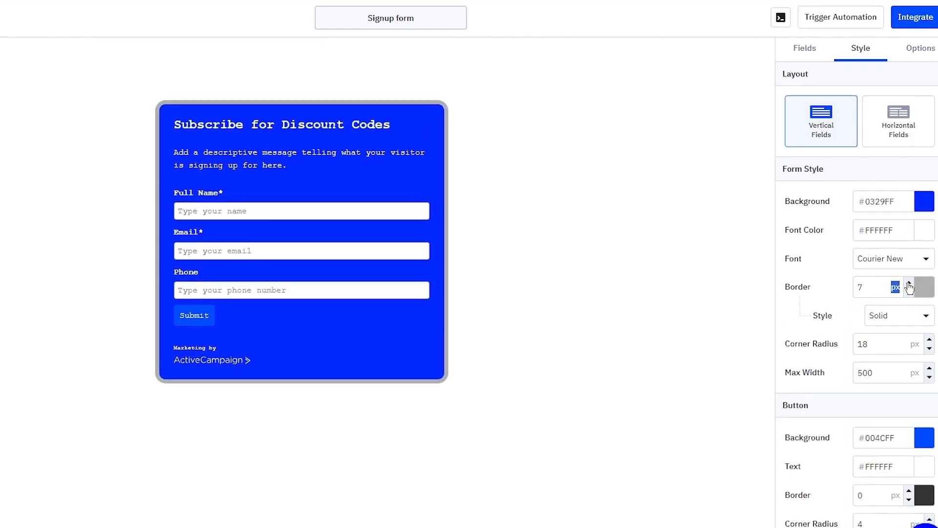
click(908, 283)
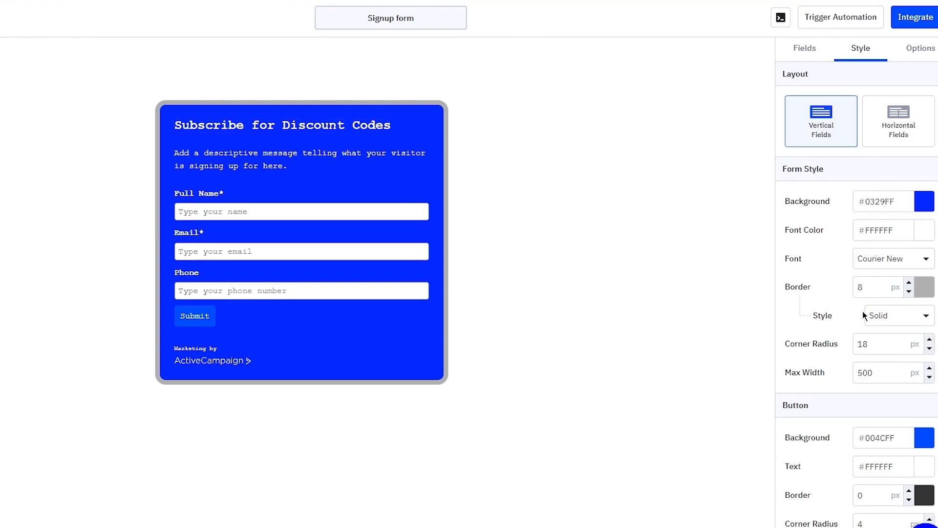
Step: Set the border style to Double after trying Dotted and Dashed
click(890, 325)
click(891, 362)
click(896, 317)
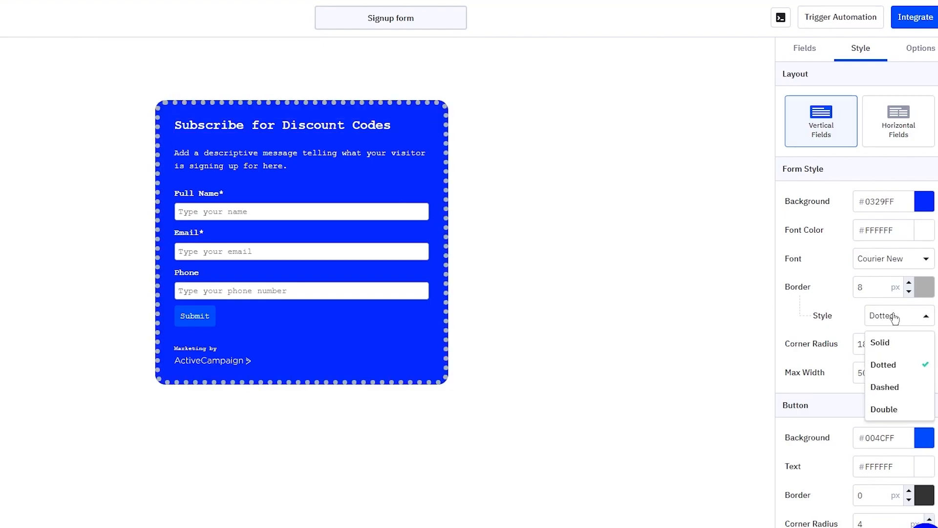
click(888, 384)
click(882, 317)
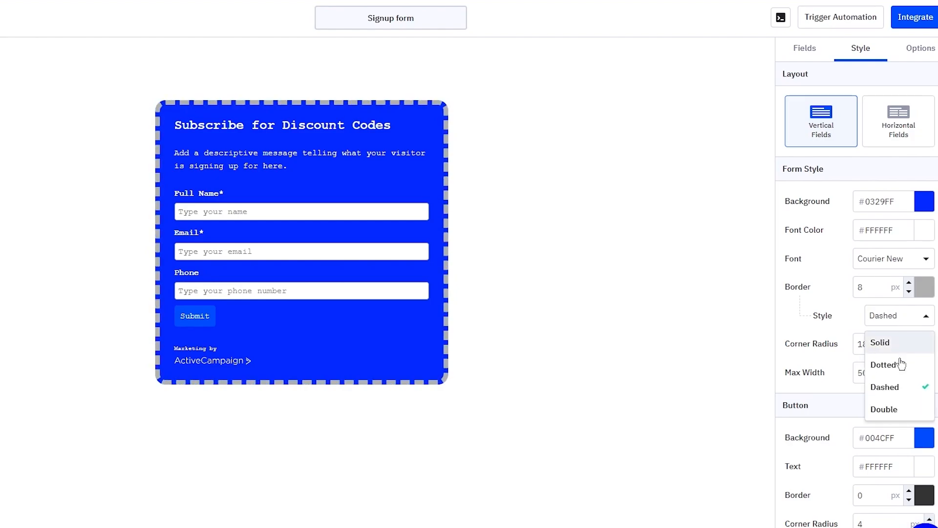
click(889, 409)
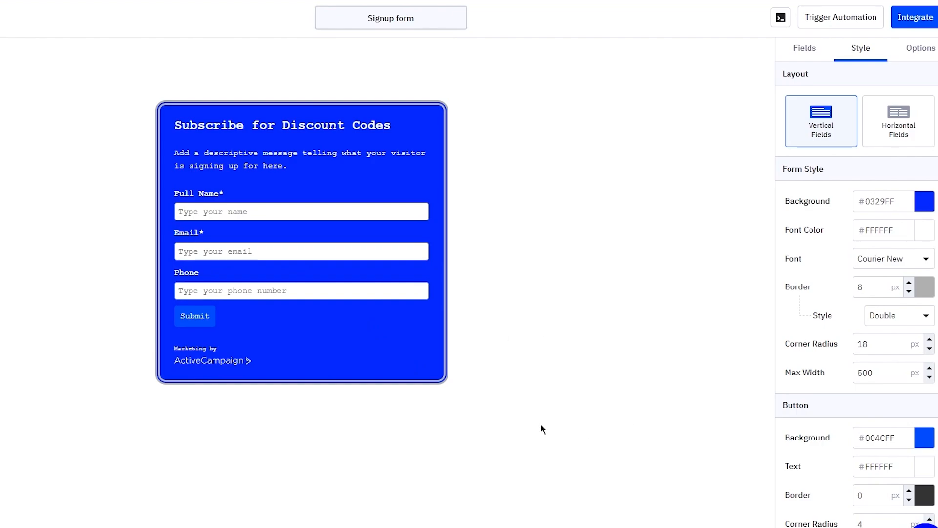
Step: Increase the form's Max Width to 510 px
scroll(857, 361, down, 2)
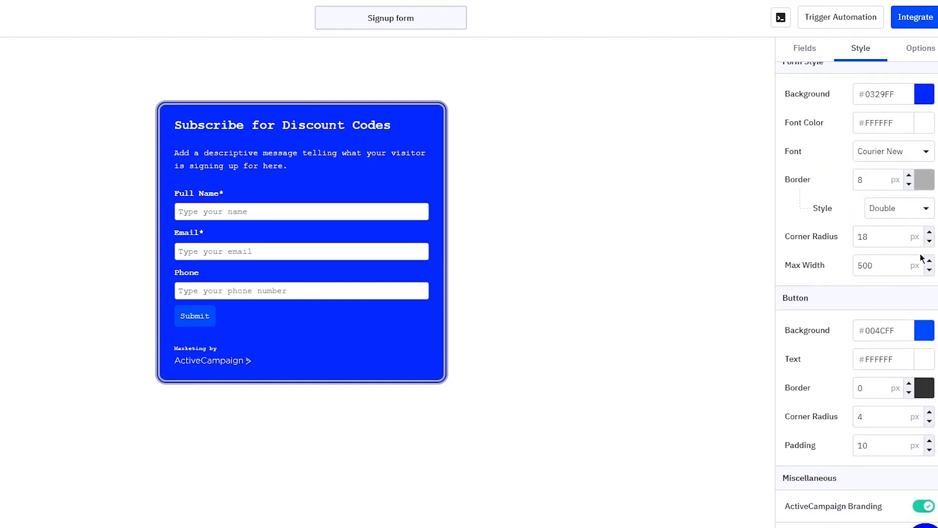
click(930, 262)
triple_click(929, 262)
triple_click(929, 261)
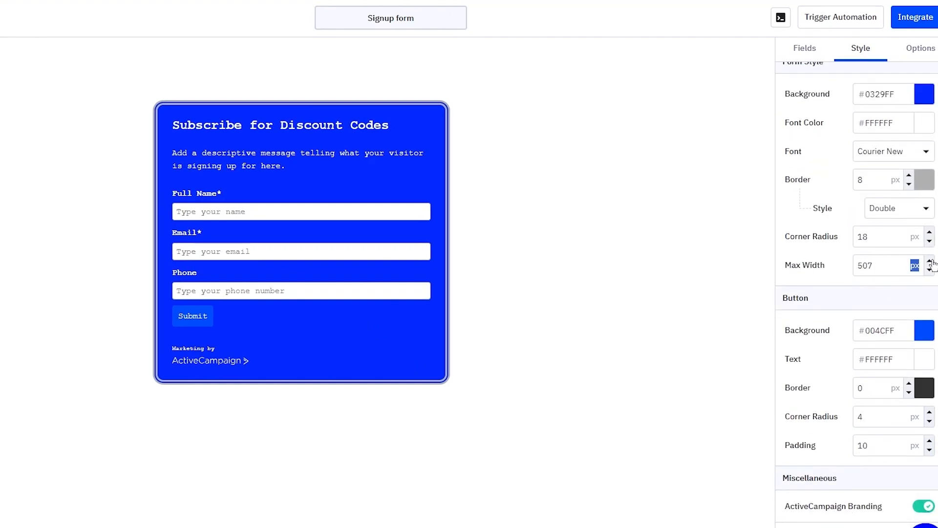
double_click(929, 261)
click(929, 261)
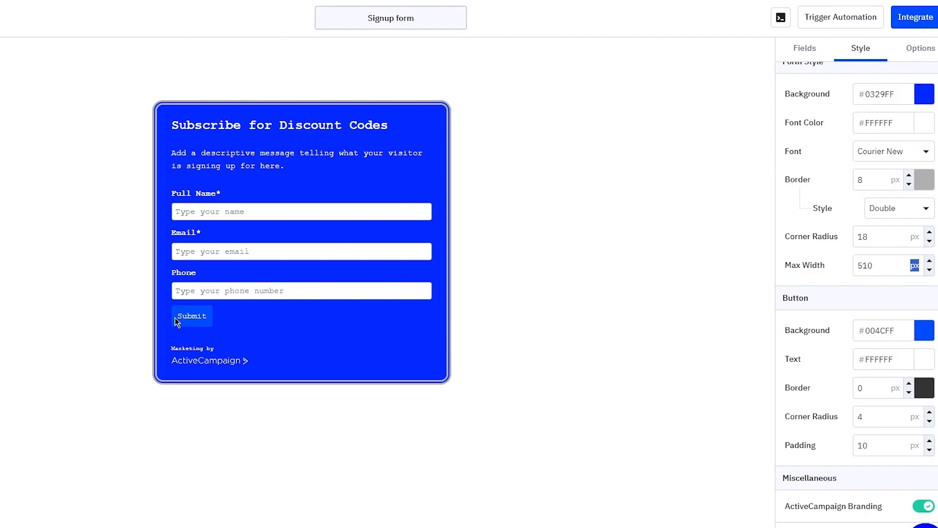
Step: Set the Submit button background to green #02A802
click(924, 330)
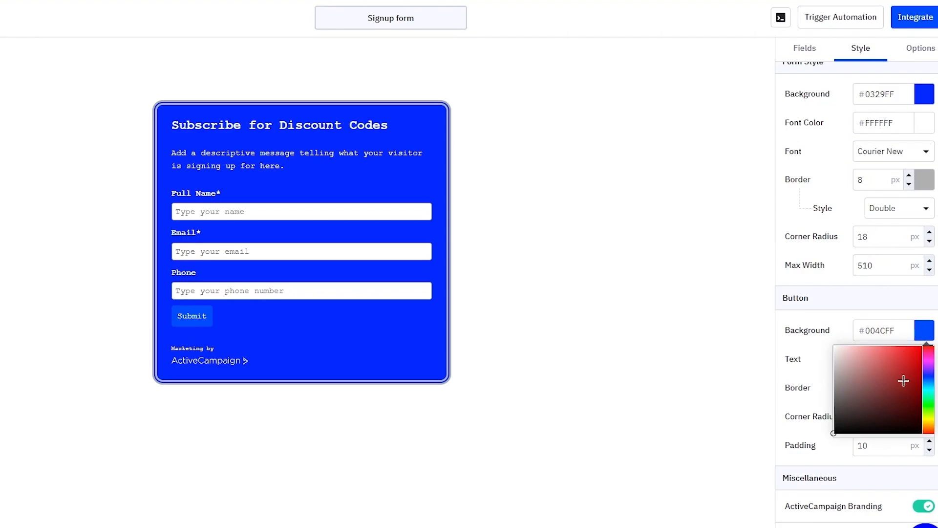
click(926, 405)
drag(904, 387, 921, 376)
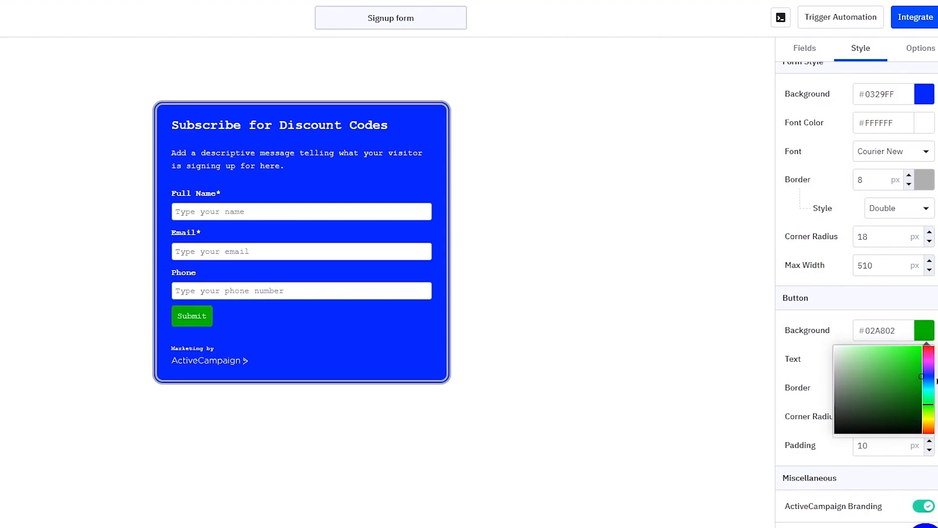
click(598, 347)
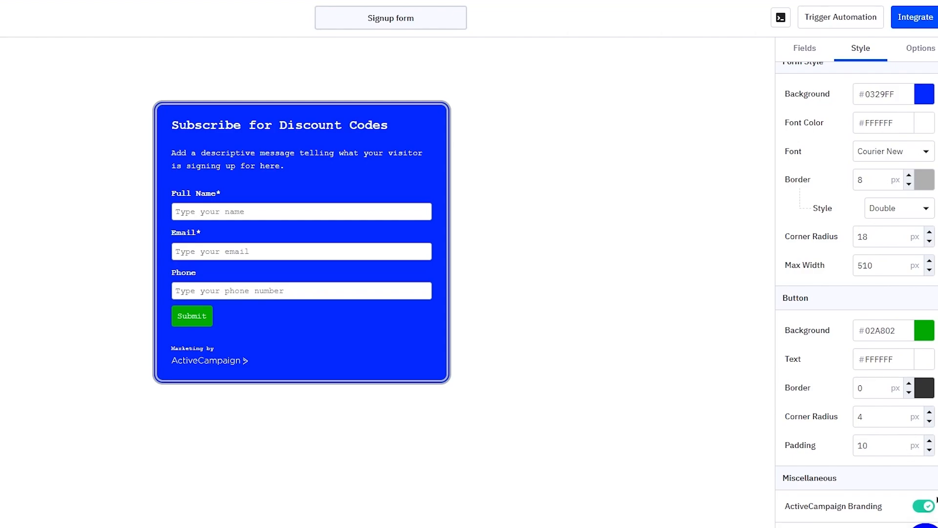
Step: Switch off the ActiveCampaign Branding footer on the form
click(924, 506)
click(924, 507)
click(924, 506)
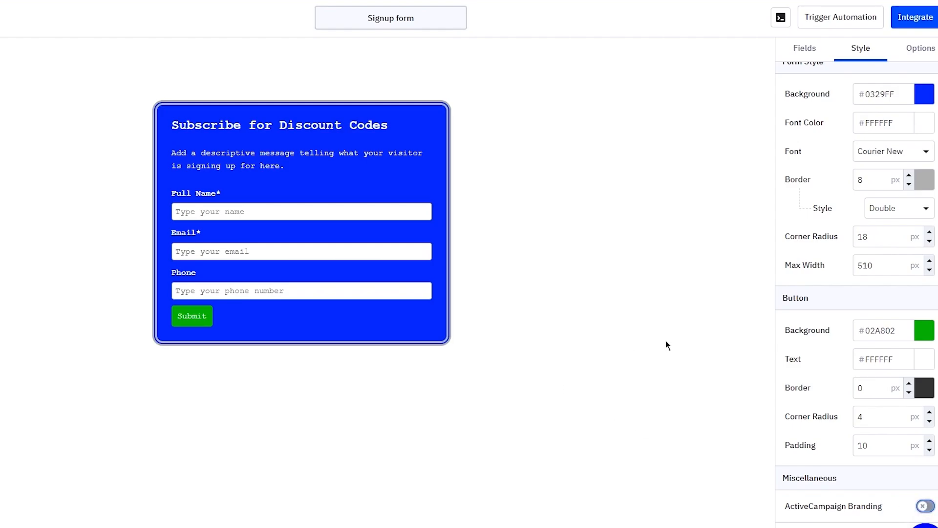
scroll(802, 299, up, 3)
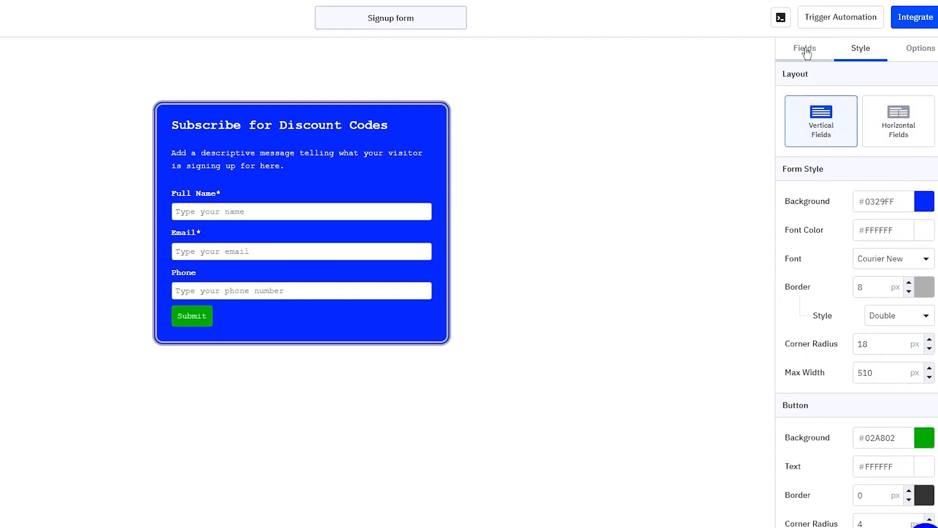
Step: Open the form Options and review the Show Thank You message 'Thanks for signing up!'
click(805, 49)
click(903, 53)
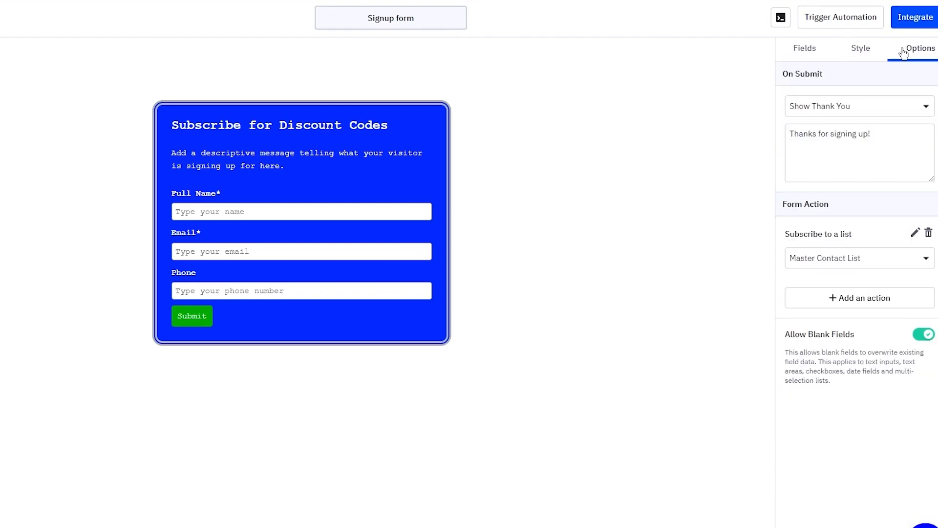
click(872, 111)
click(197, 318)
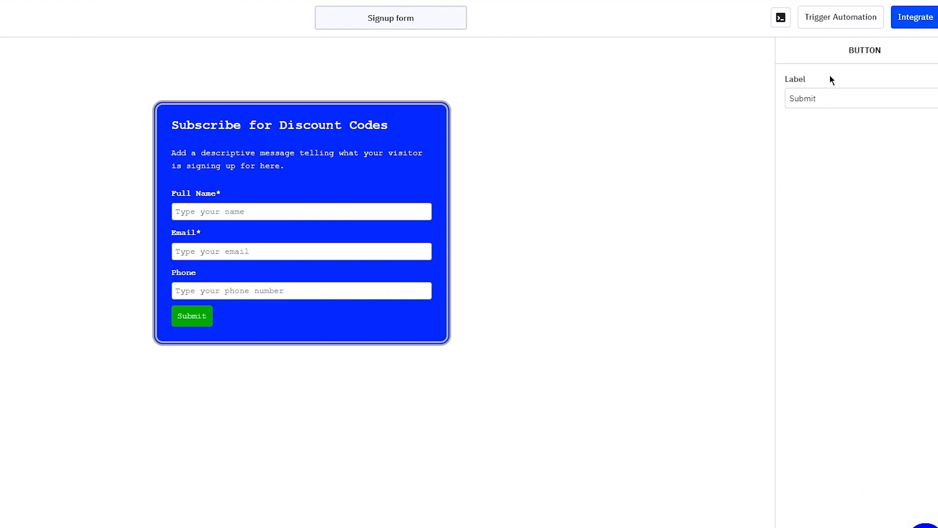
click(851, 108)
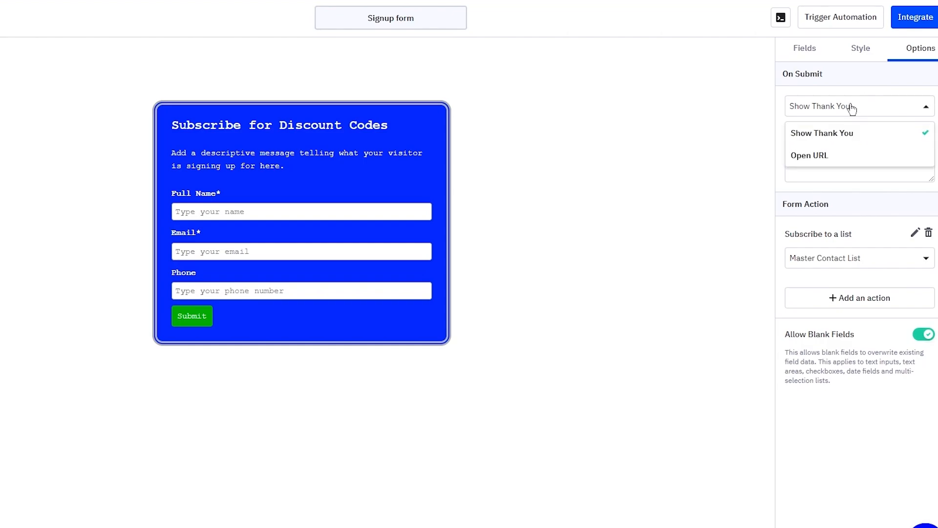
click(835, 125)
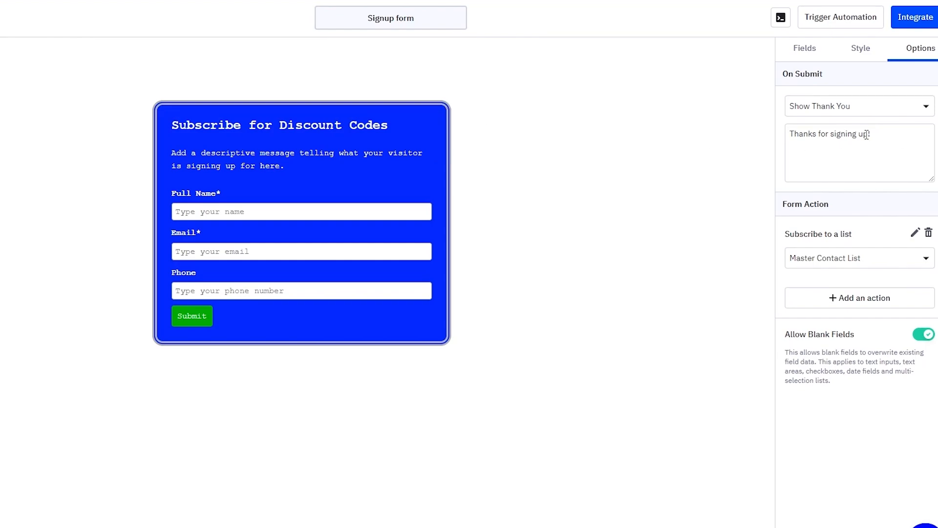
drag(881, 129, 794, 136)
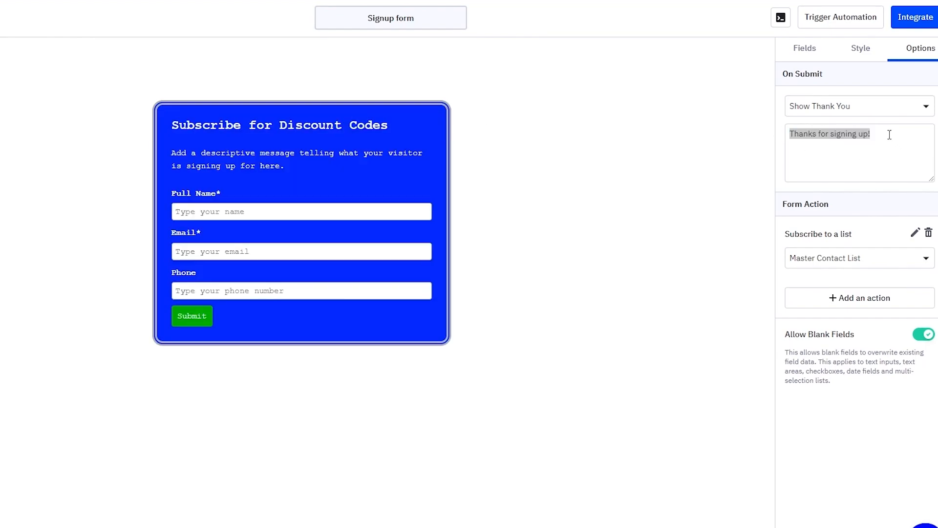
drag(890, 135, 721, 139)
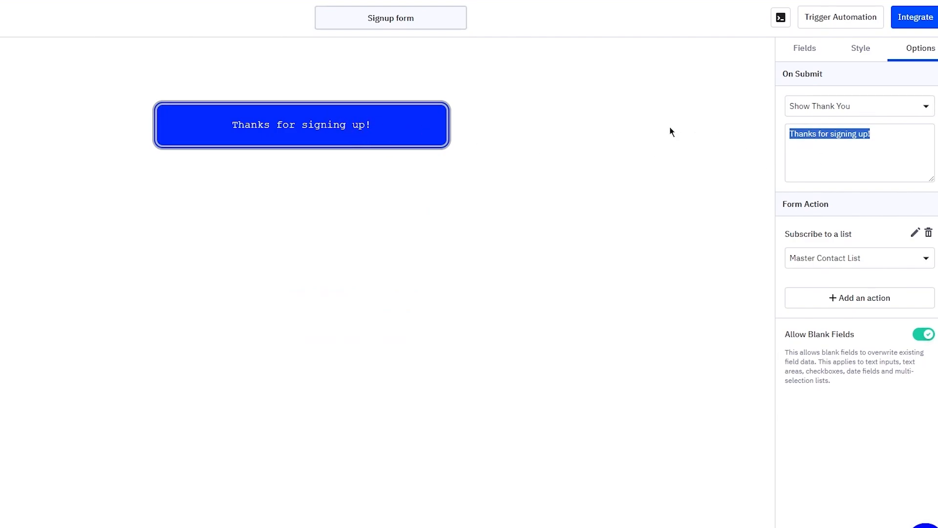
Step: Switch On Submit to Open URL, then back to Show Thank You
click(851, 106)
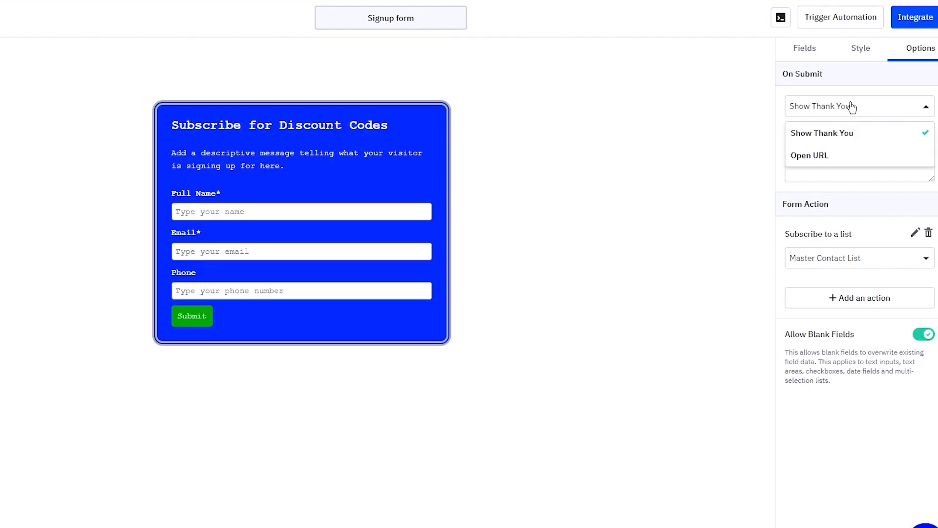
click(734, 153)
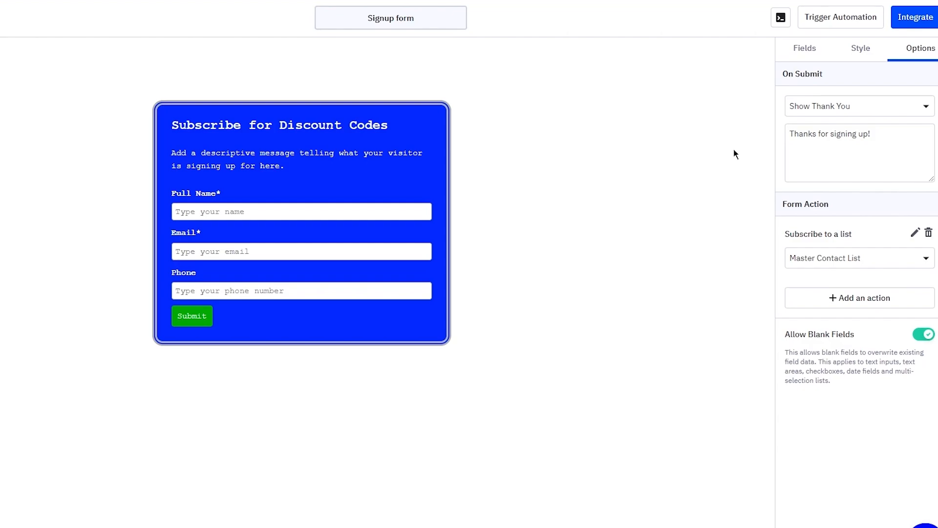
click(805, 113)
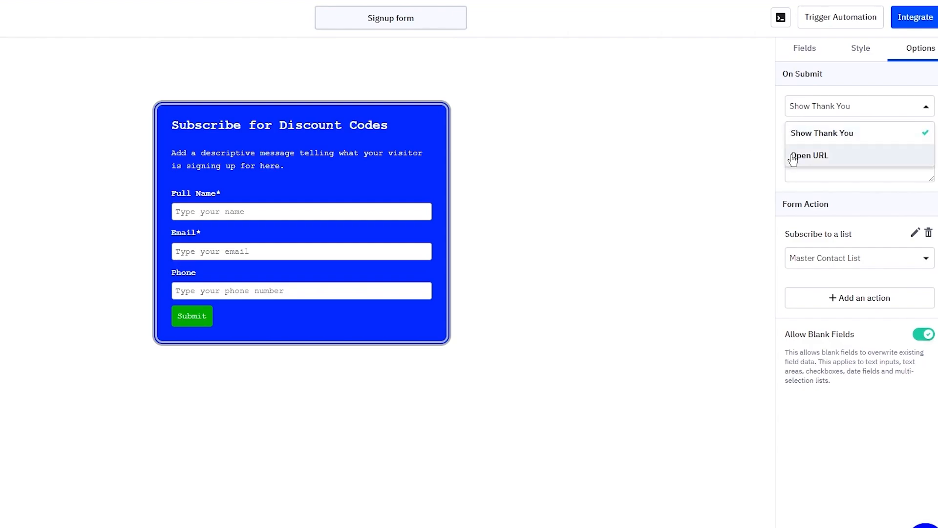
click(793, 154)
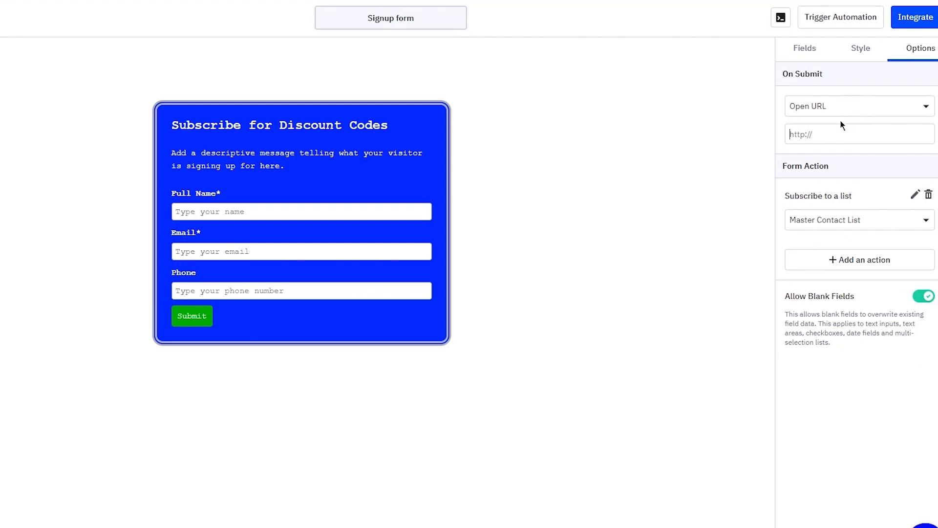
click(826, 110)
click(825, 137)
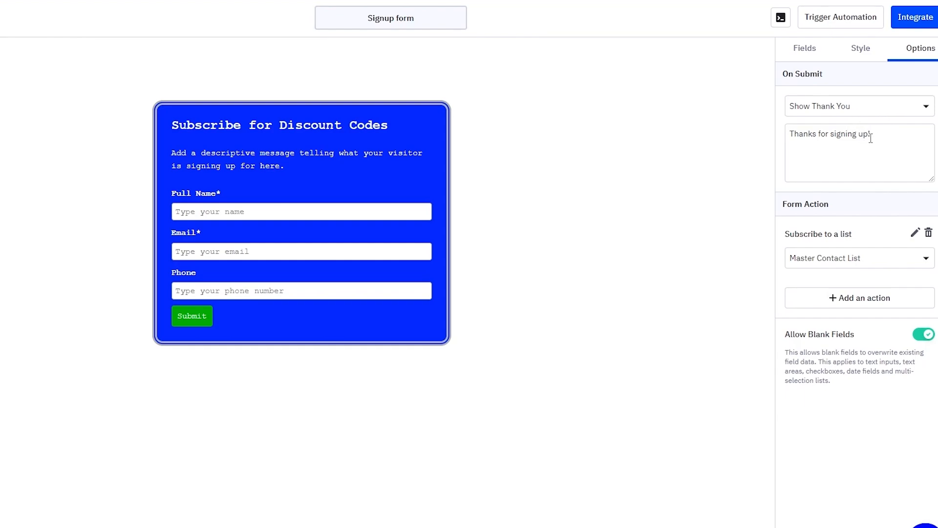
Step: Append a line to the thank-you message promising codes when a new discount spree starts
click(895, 139)
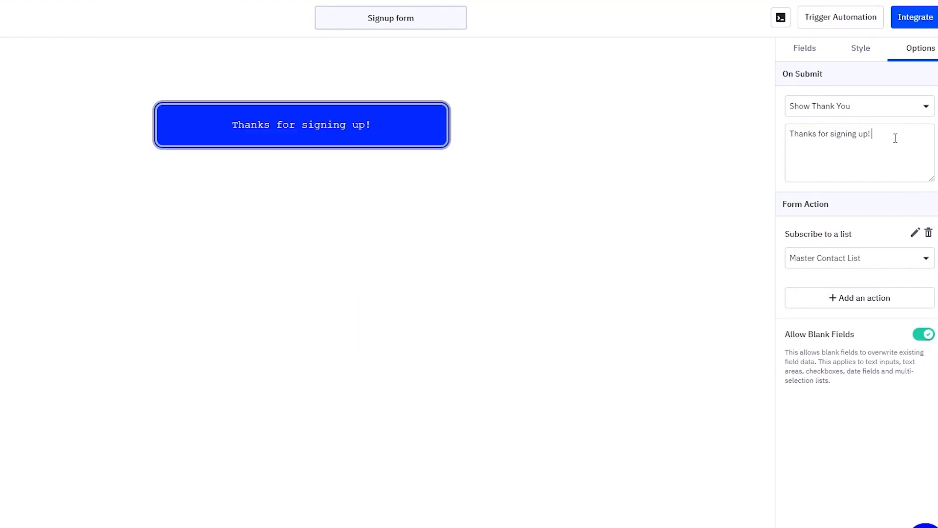
text(You wi)
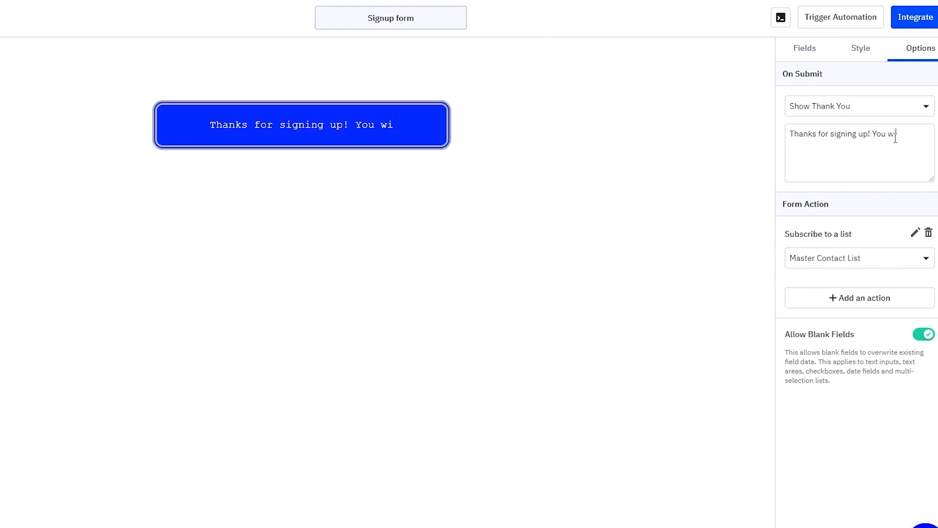
text(ll start getting you)
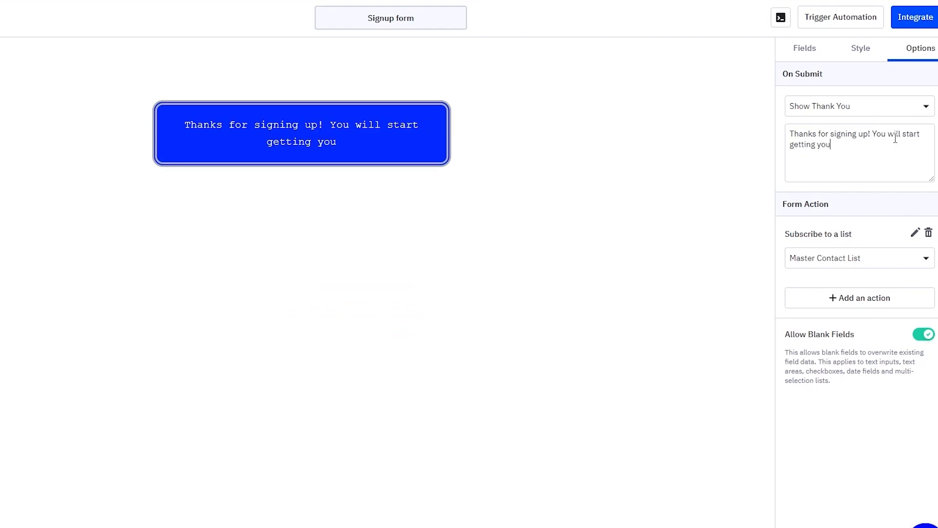
text(r codes as s)
text(oon as a)
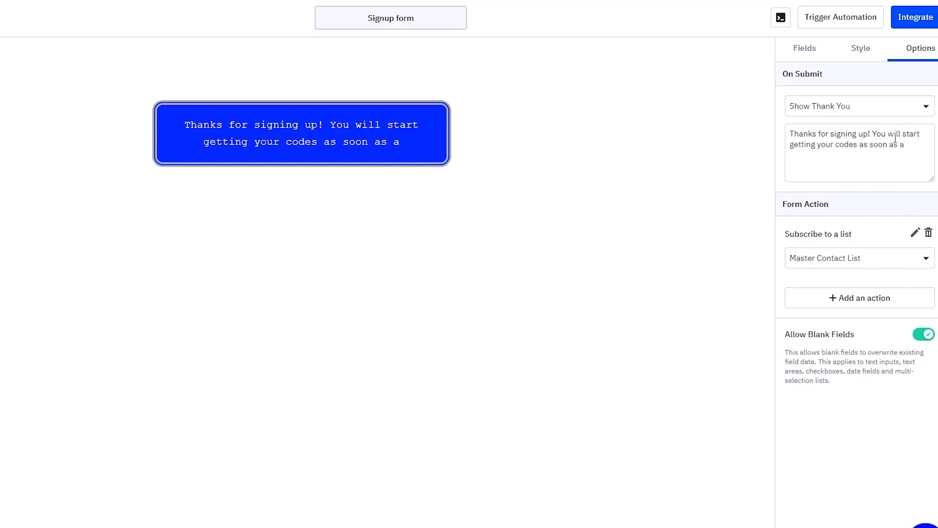
text( new discount)
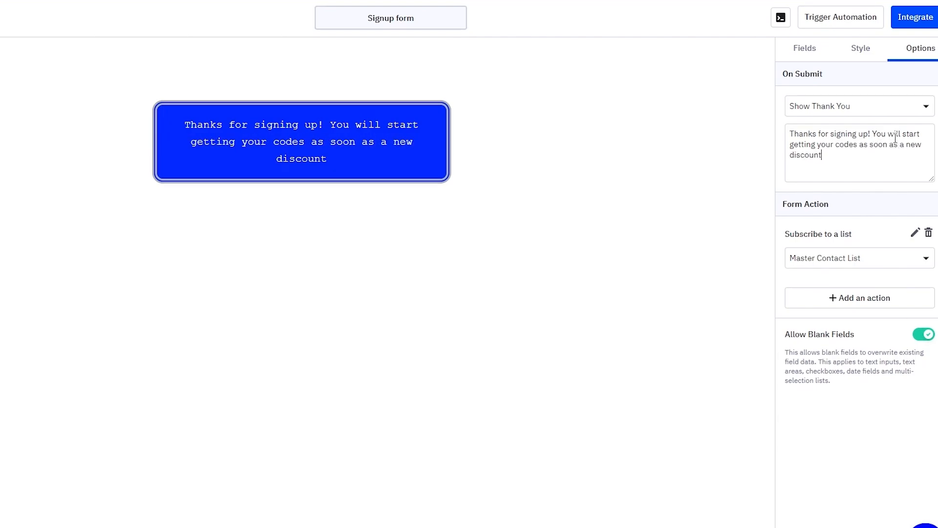
text( spree starts!!!)
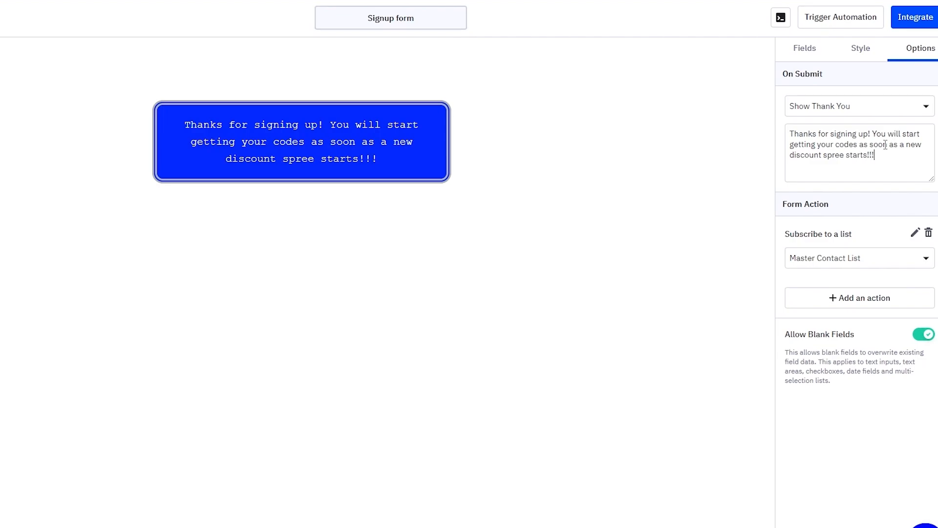
Step: Keep Master Contact List as the form's subscription list
click(842, 254)
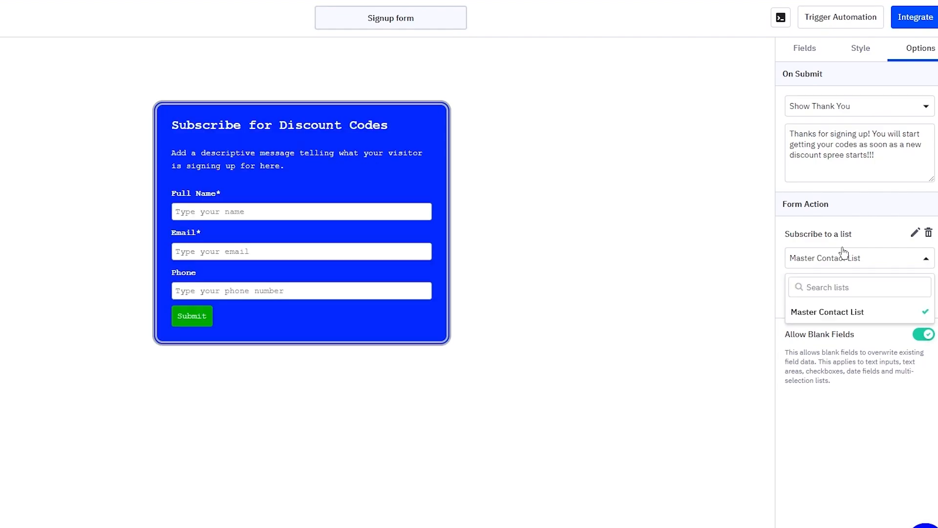
click(825, 258)
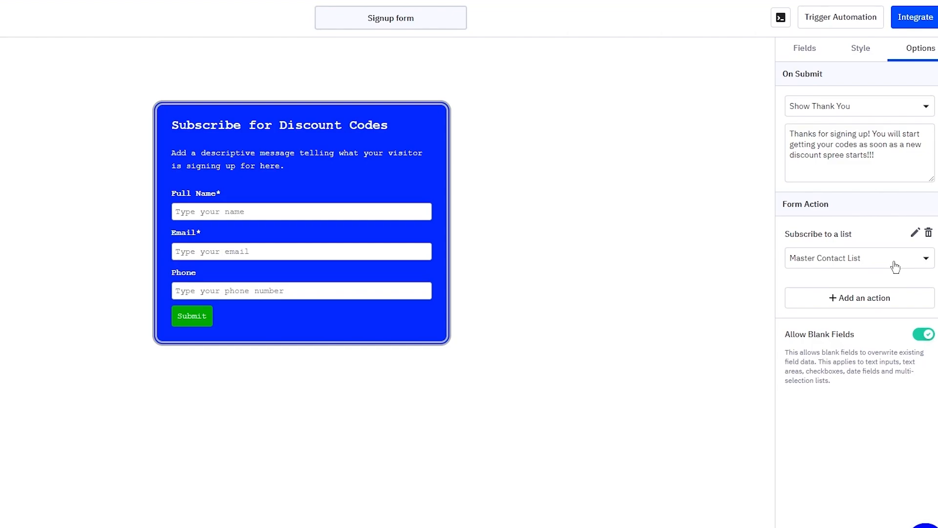
click(859, 257)
click(859, 257)
Step: Turn Allow Blank Fields off so empty fields don't overwrite contact data
click(921, 333)
click(920, 334)
click(919, 334)
click(918, 333)
click(921, 335)
Step: Copy the form's shareable URL from the Link tab
mouse_move(349, 283)
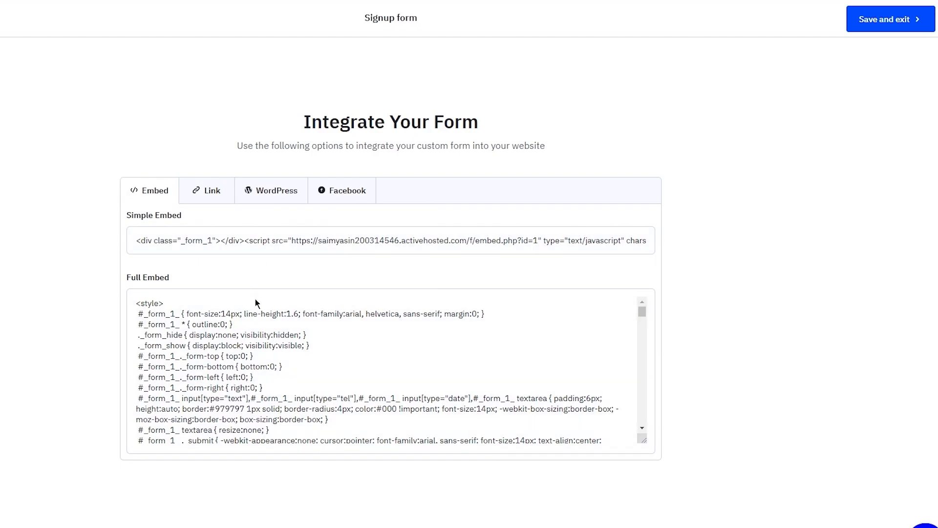
click(247, 350)
scroll(247, 337, down, 5)
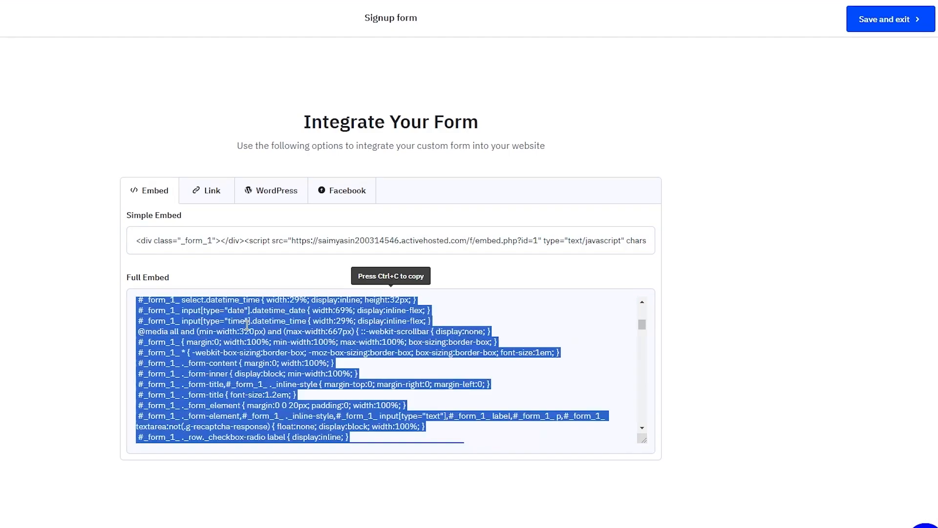
click(227, 199)
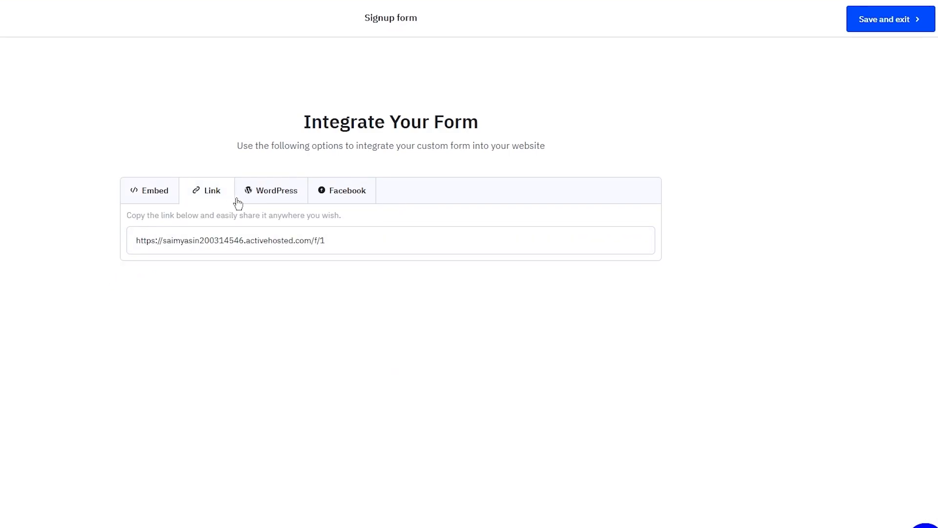
drag(326, 240, 122, 241)
key(ctrl+c)
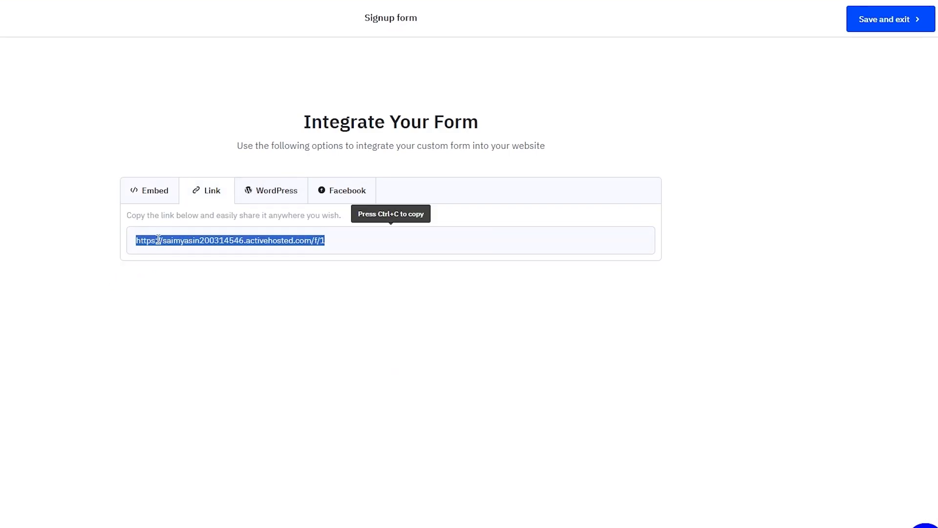
right_click(184, 238)
click(219, 249)
Step: Open a new Chrome tab and paste-and-go the copied form link
key(ctrl+t)
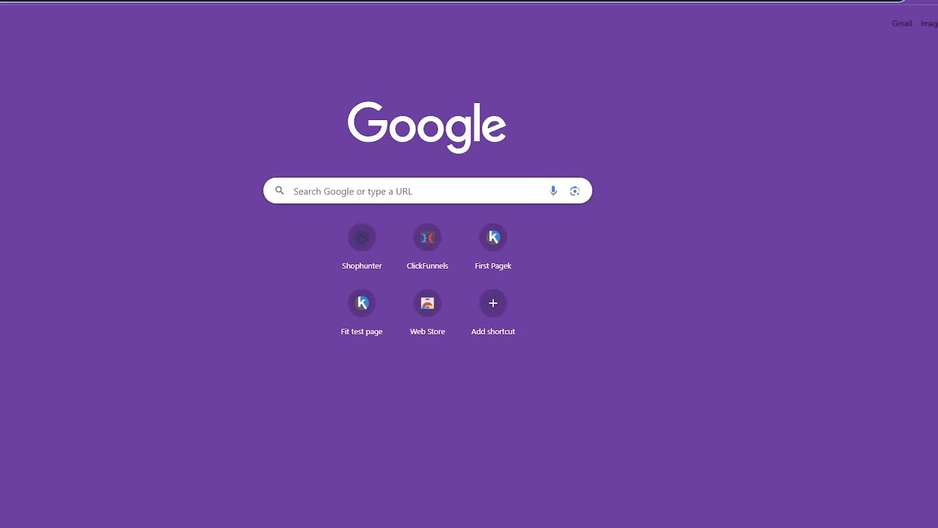
right_click(120, 5)
click(194, 87)
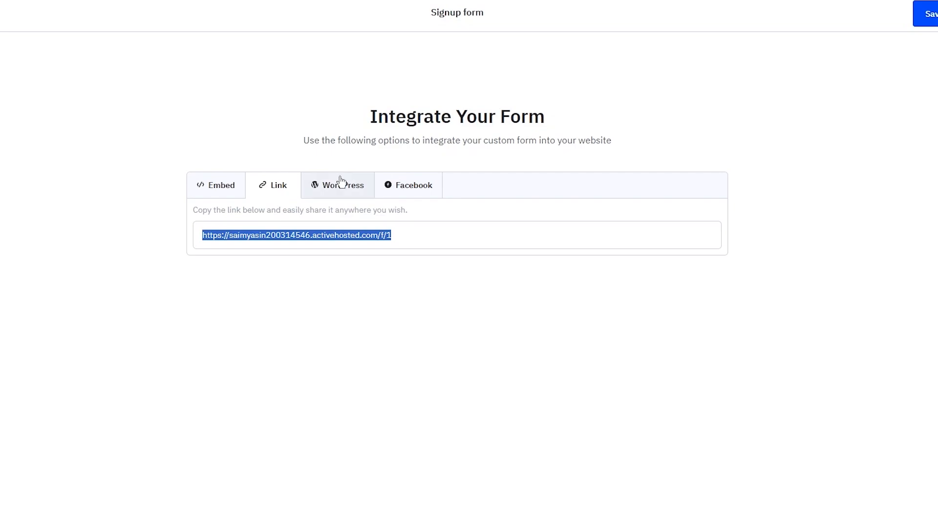
Step: Browse the WordPress, Facebook and Embed integration options, ending on WordPress
click(341, 182)
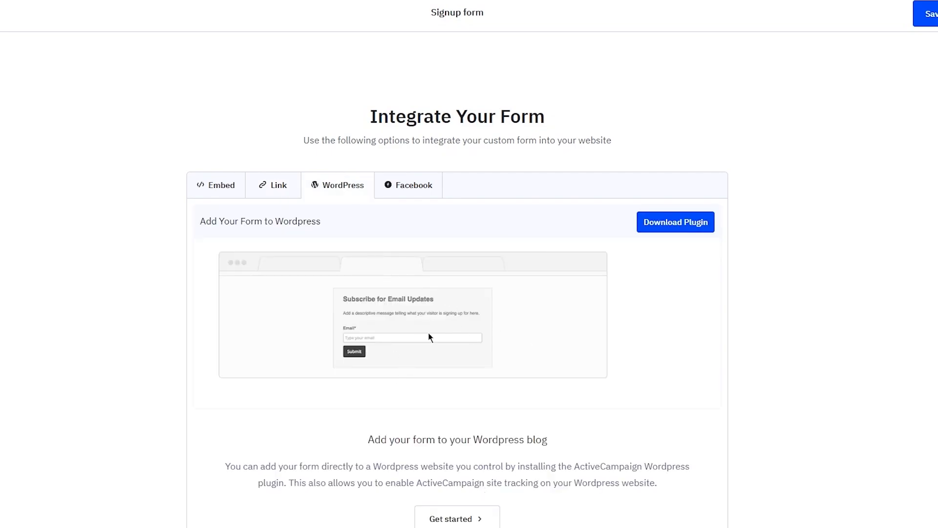
click(406, 186)
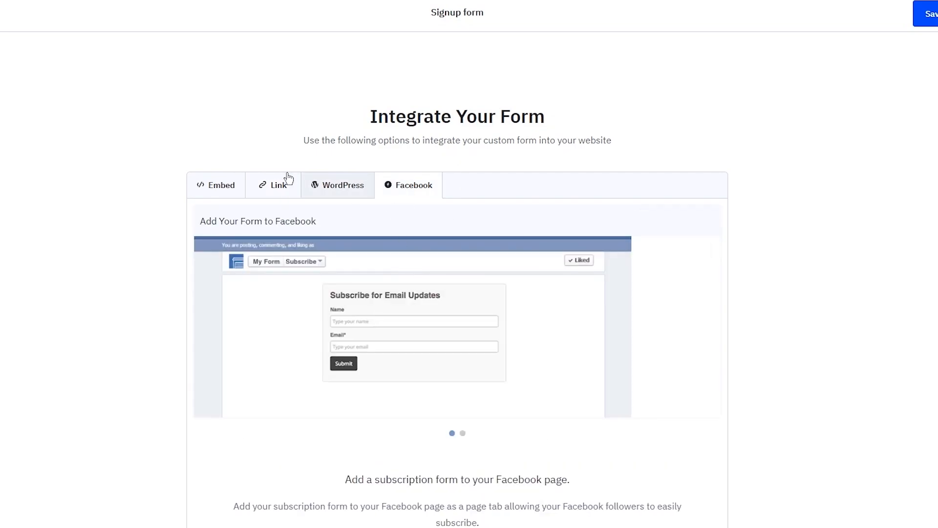
click(218, 177)
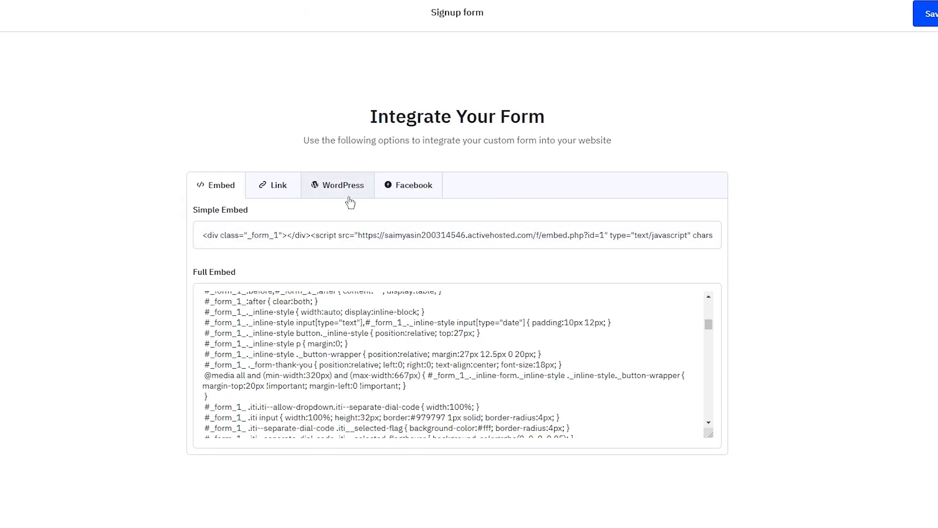
click(342, 188)
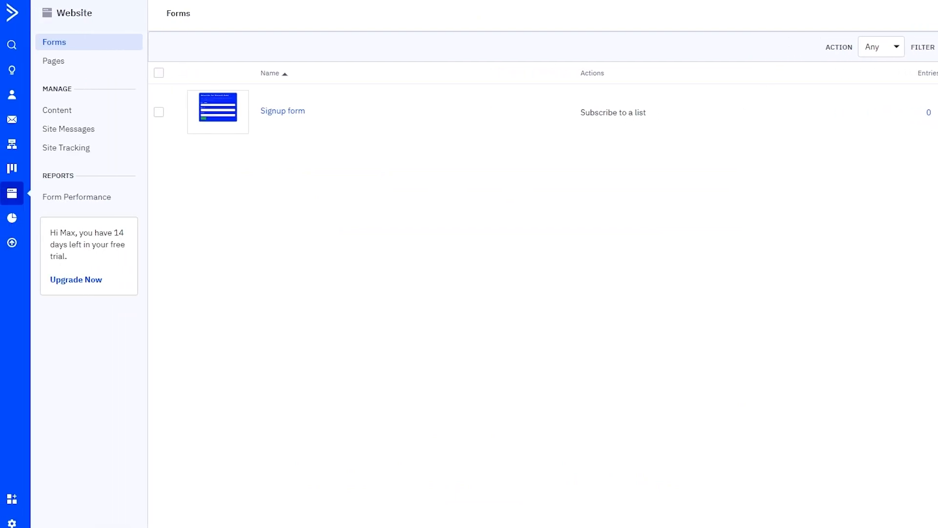
Step: Open Settings and go to the Developer page with API access details
click(12, 522)
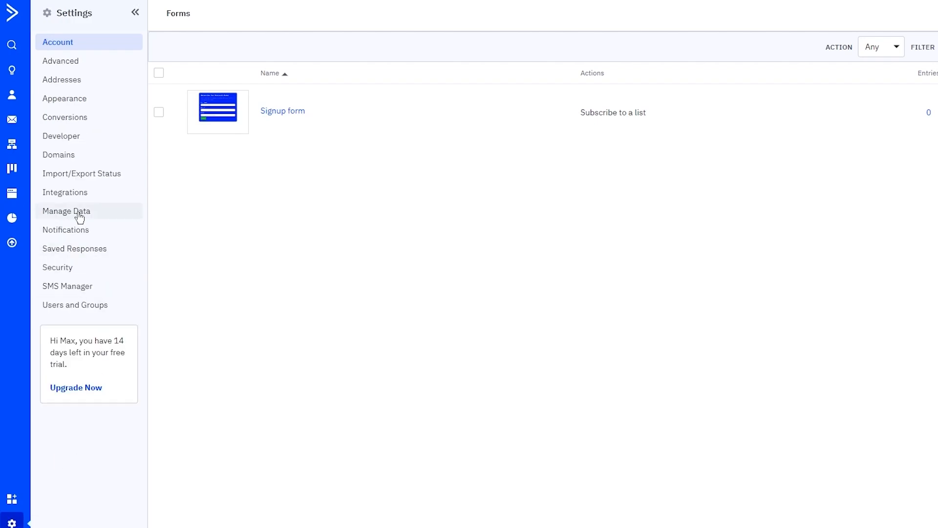
click(59, 139)
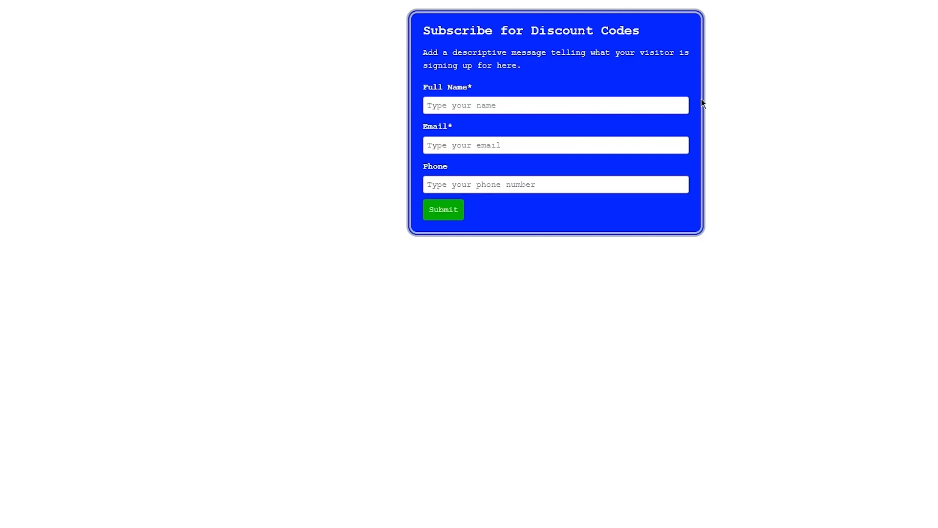
Step: Enter a test contact's full name and e-mail address in the public form and submit
text(d)
key(BackSpace)
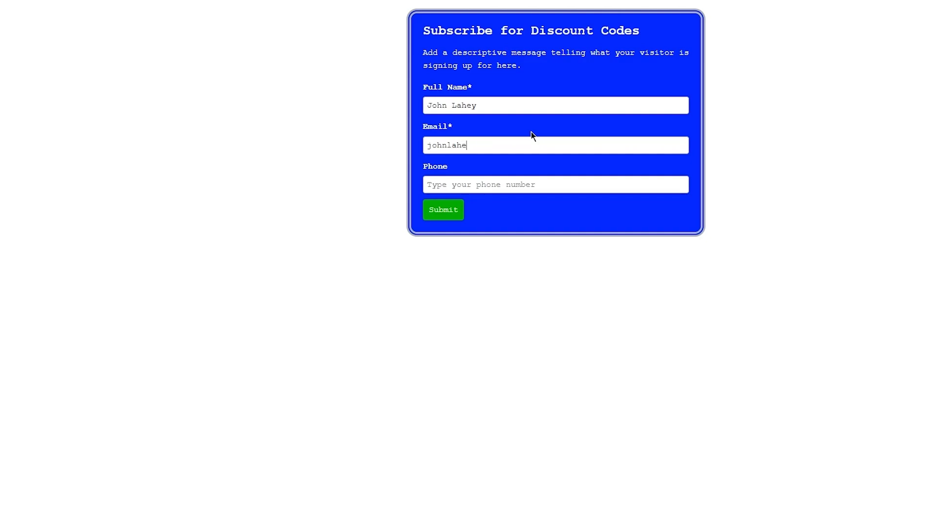
click(455, 210)
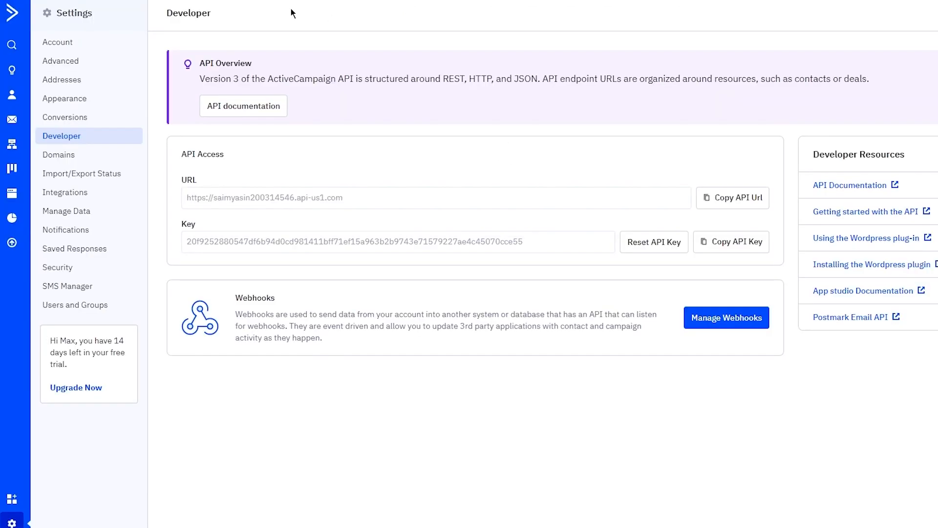
Step: Return to the Website Forms list from the left sidebar
click(12, 192)
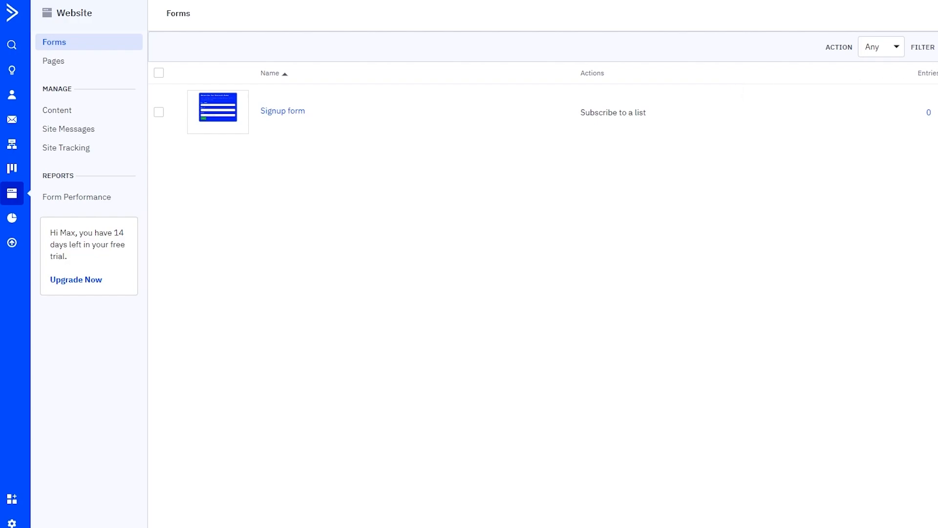
Step: View the Signup form's statistics showing 0 entries, close them, and go to Pages
click(929, 112)
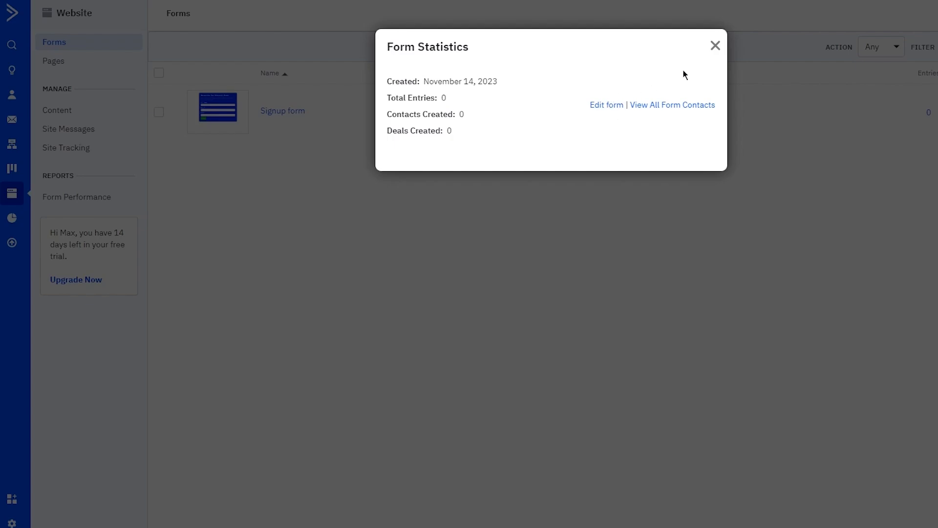
drag(727, 42, 721, 42)
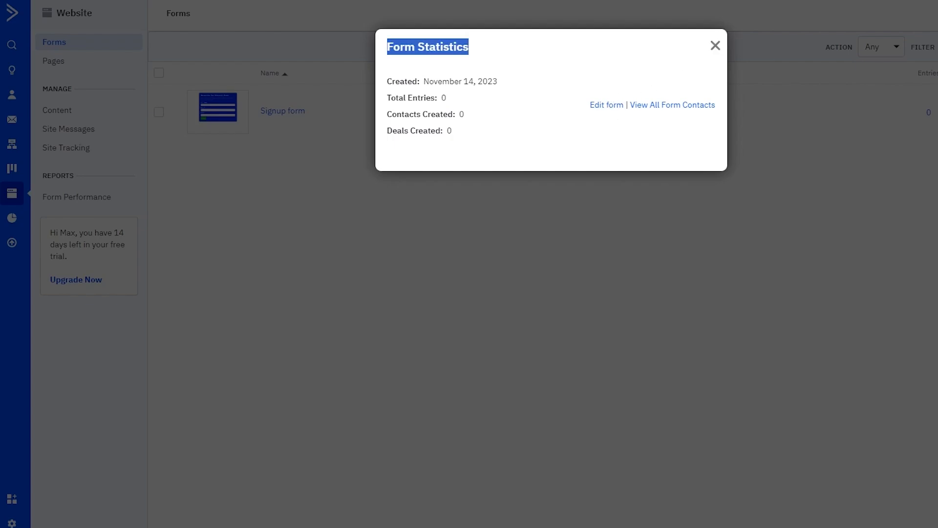
click(916, 62)
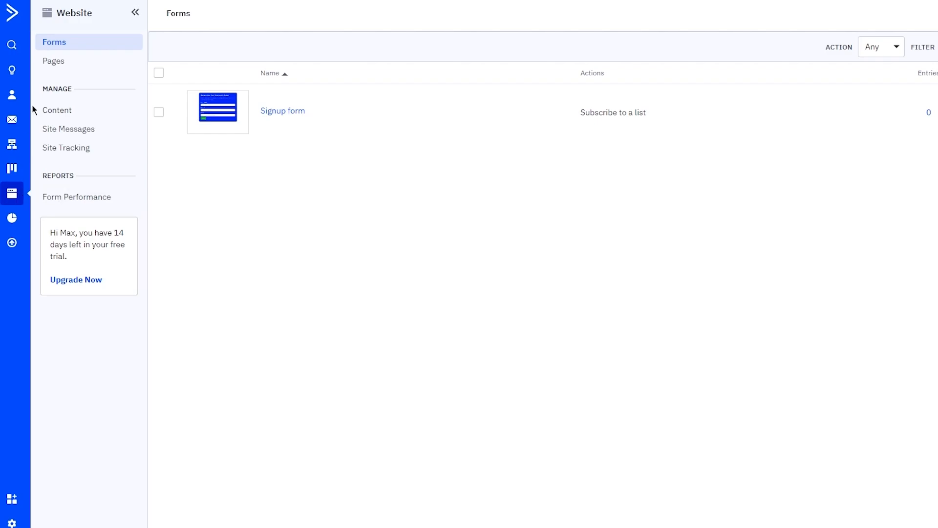
click(56, 69)
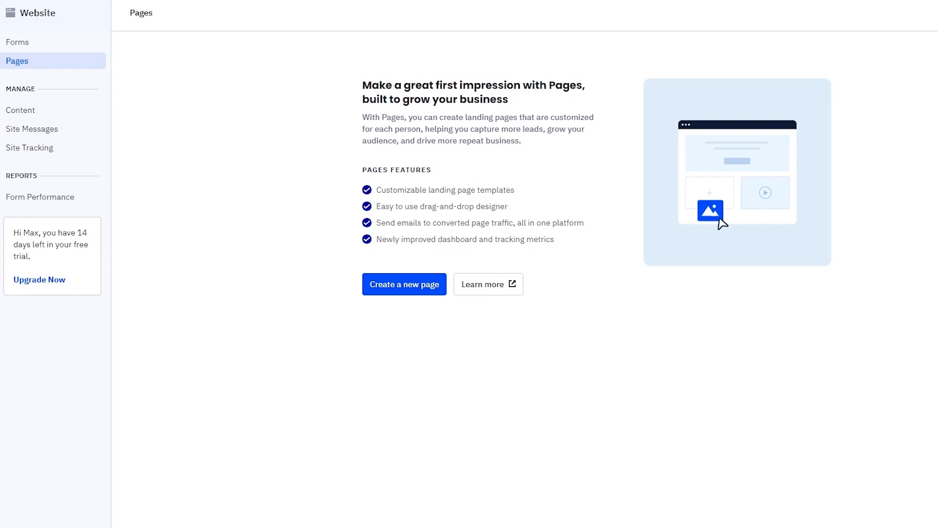
Step: Start creating a new landing page to reach the template gallery
click(394, 280)
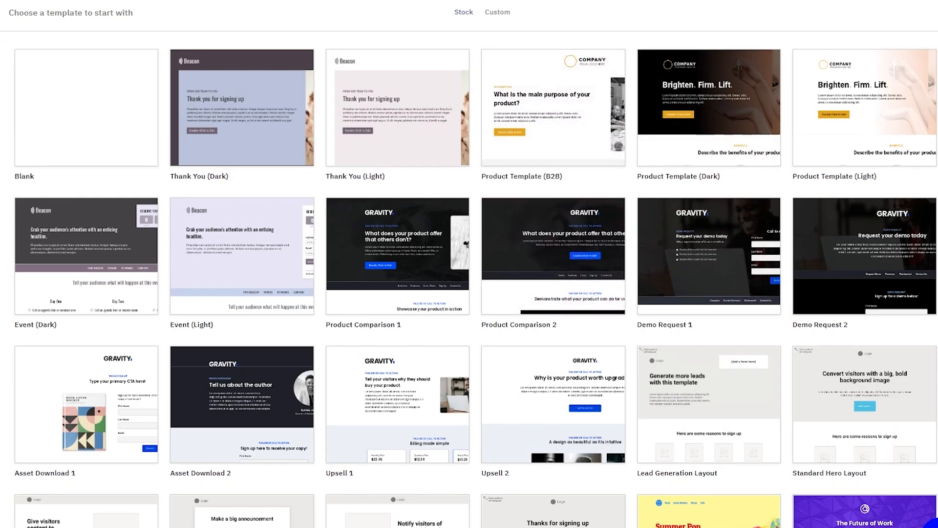
Step: Create the page from the Asset Download 1 template with the GRAVITY ebook cover
scroll(230, 229, down, 10)
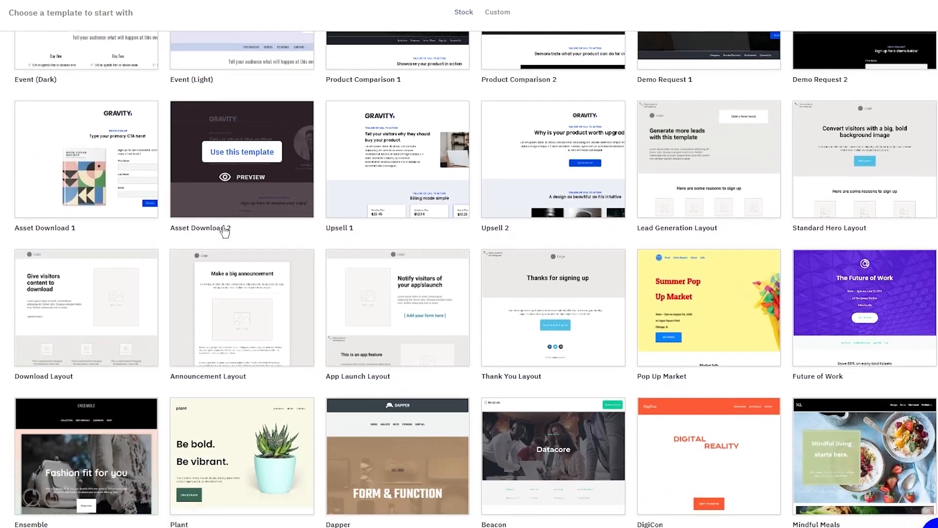
scroll(325, 221, up, 10)
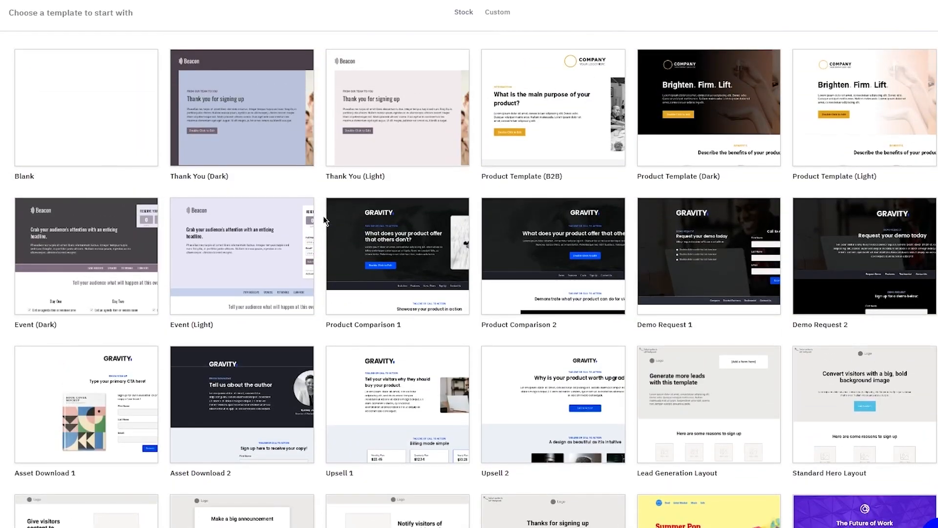
mouse_move(223, 229)
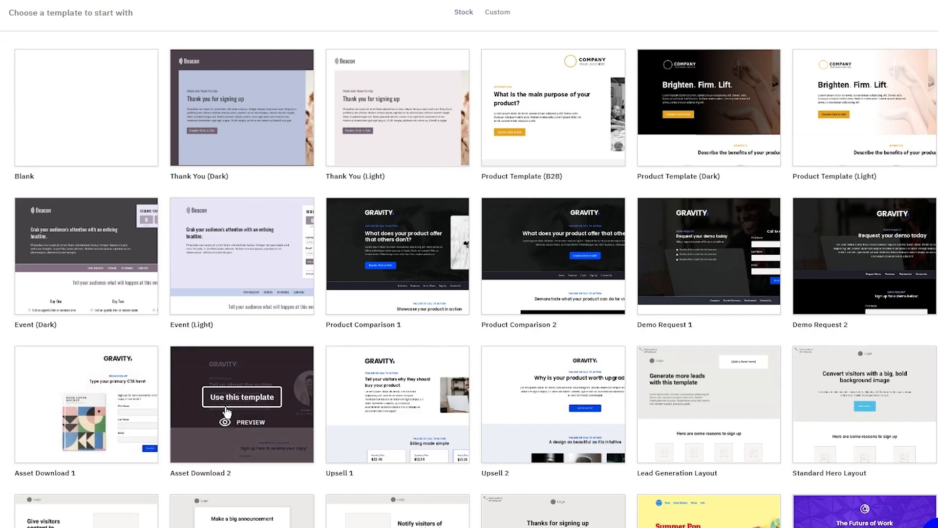
click(98, 402)
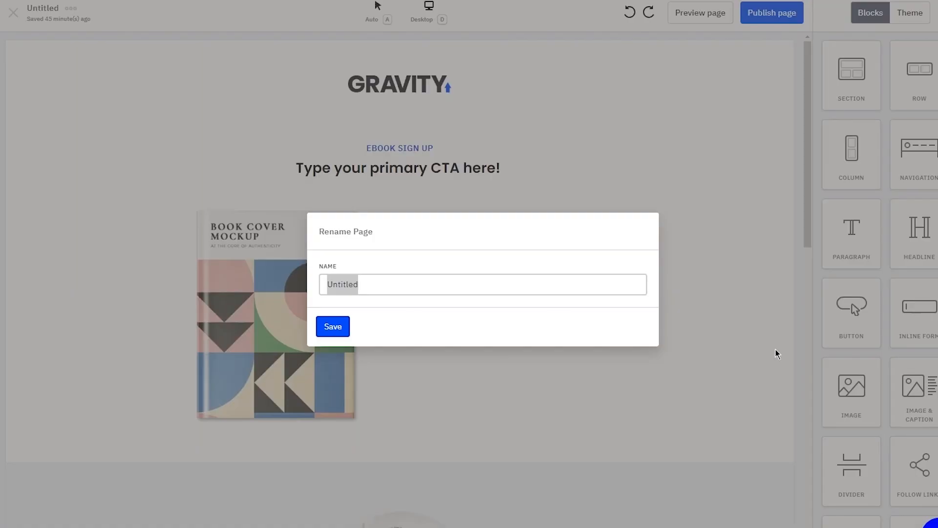
click(430, 286)
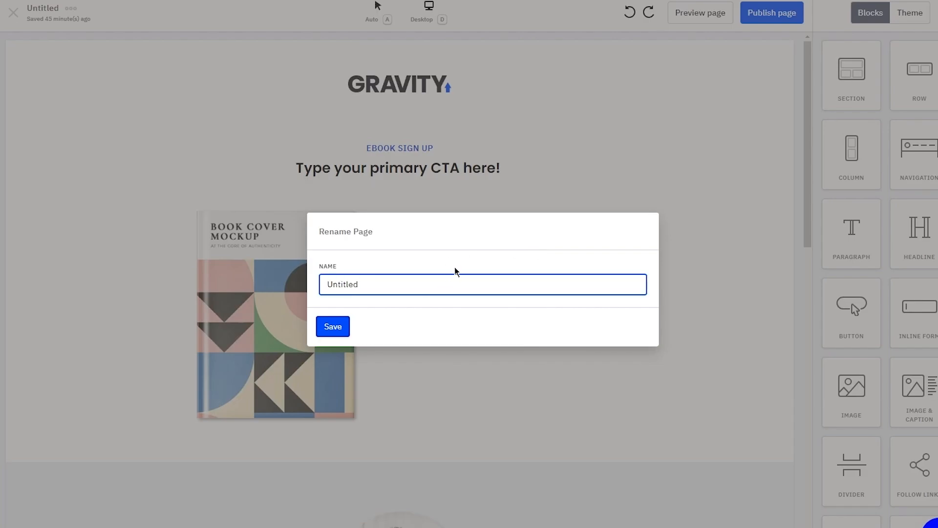
key(BackSpace)
key(BackSpace)
key(BackSpace)
key(BackSpace)
key(BackSpace)
key(BackSpace)
key(BackSpace)
key(BackSpace)
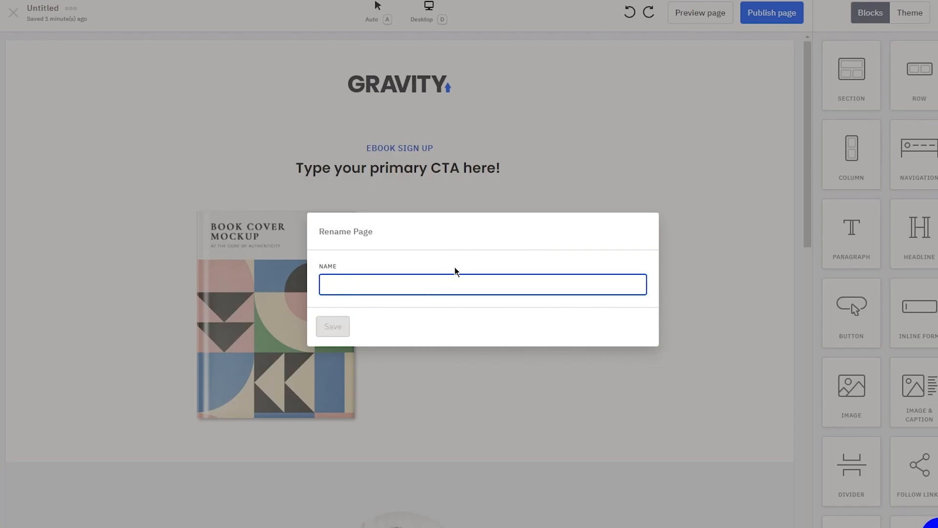
text(Free P)
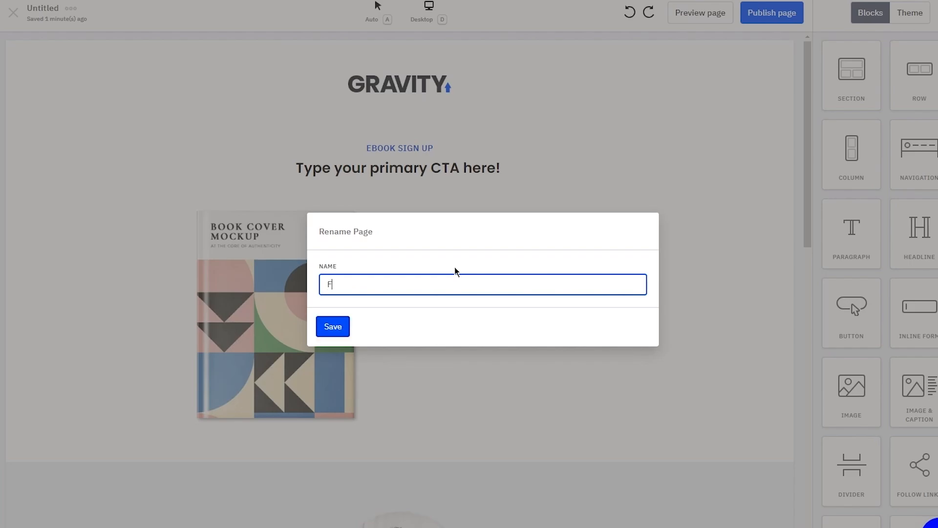
text(age)
click(341, 327)
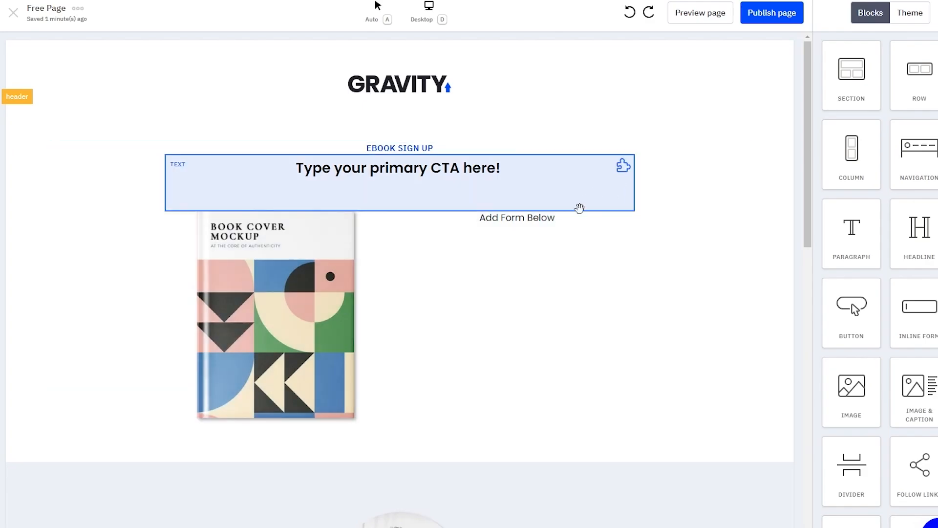
scroll(543, 290, down, 6)
scroll(542, 290, down, 7)
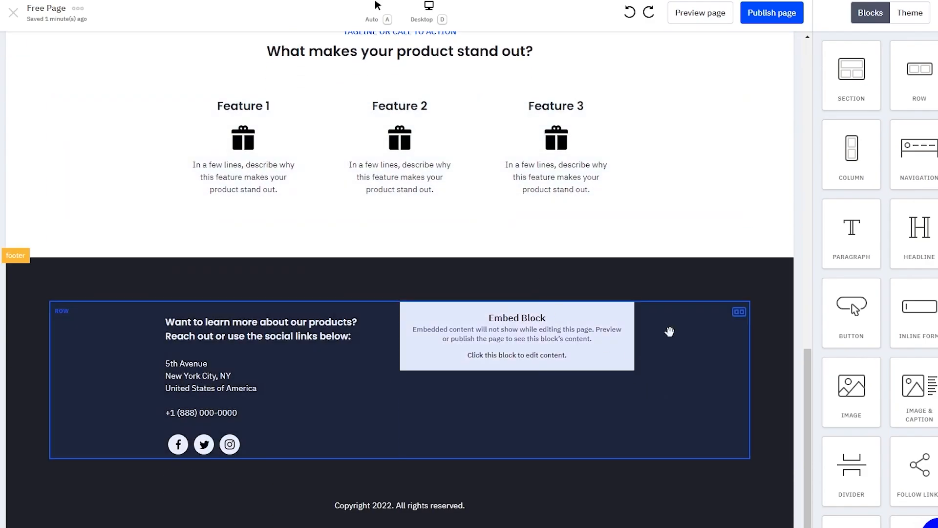
scroll(68, 216, up, 14)
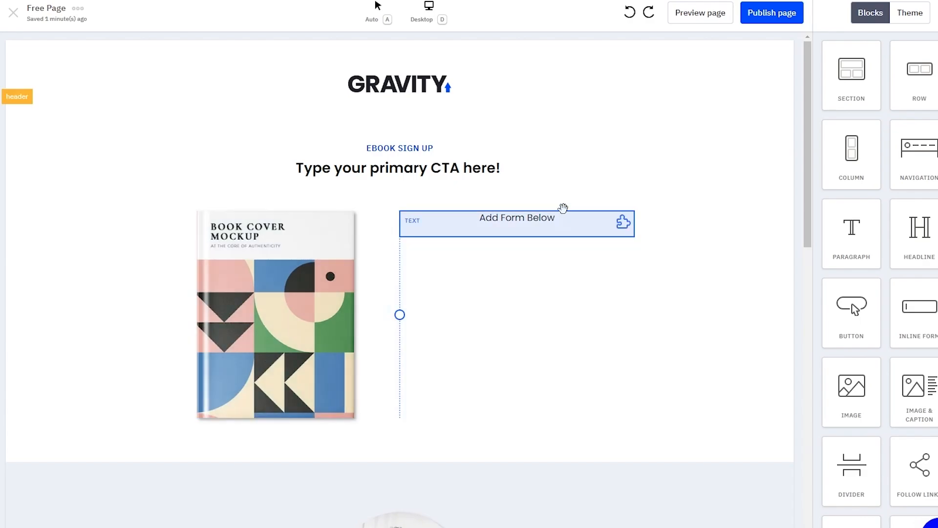
scroll(885, 139, down, 3)
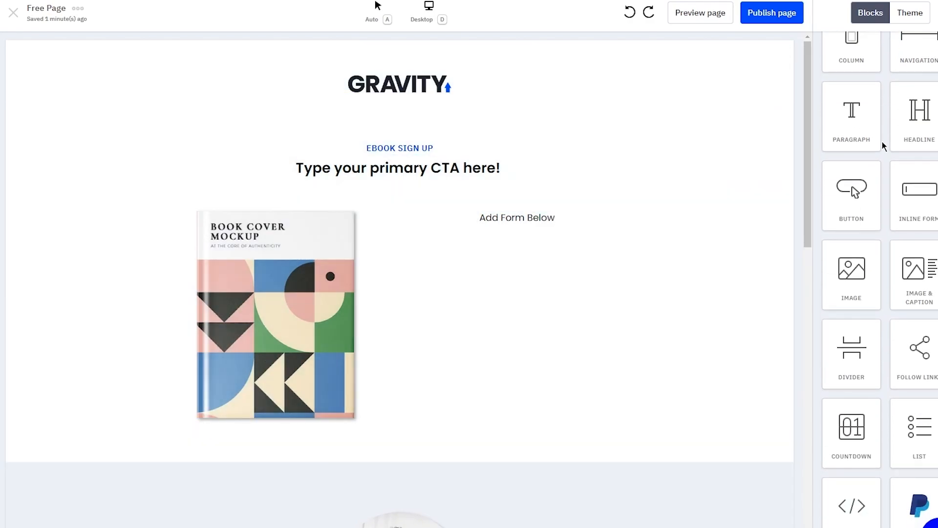
scroll(894, 98, up, 3)
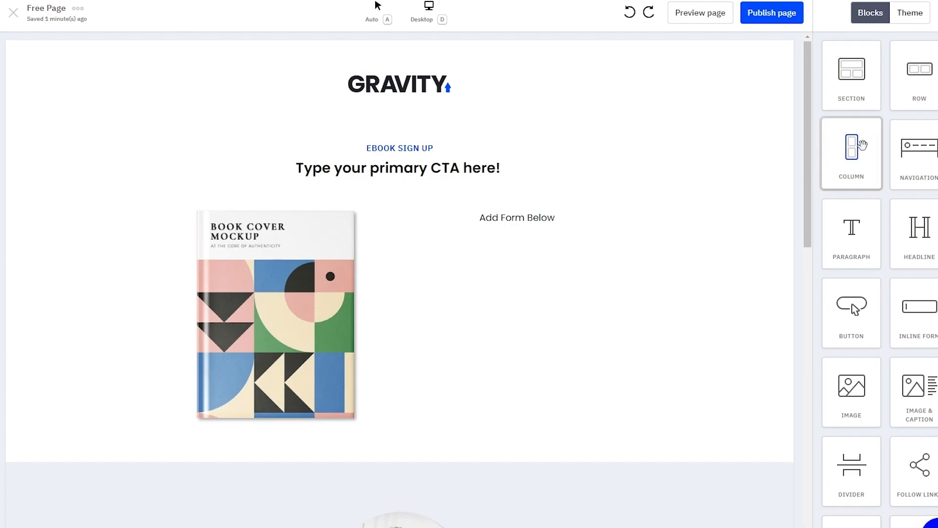
scroll(856, 168, down, 5)
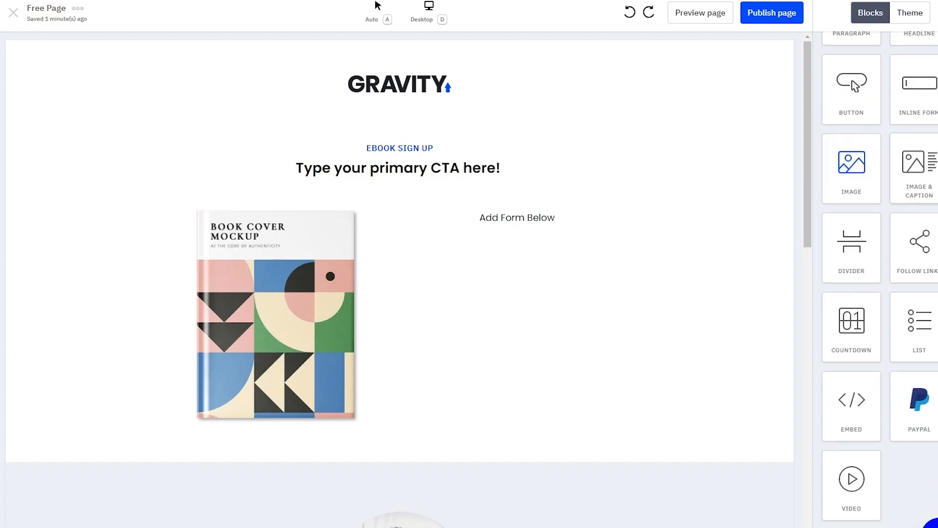
scroll(856, 169, up, 5)
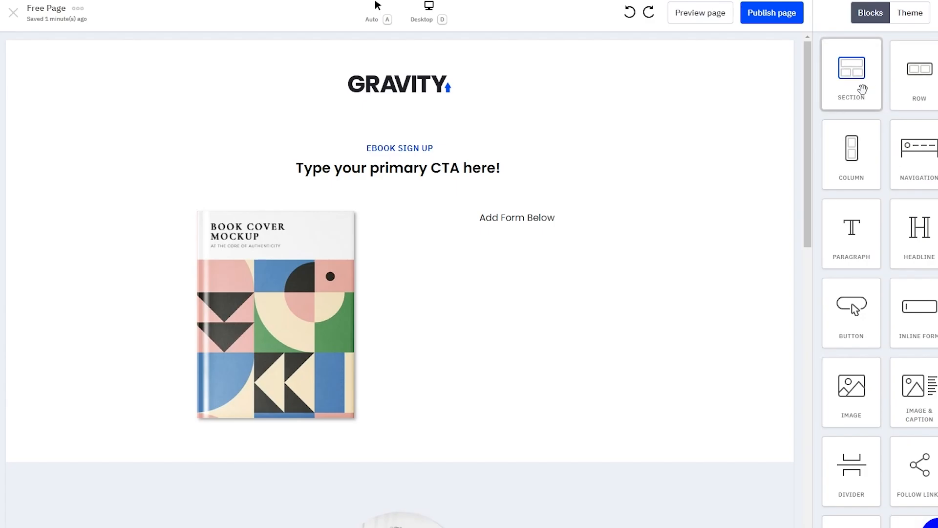
Step: Add a section and paragraph under the GRAVITY logo reading 'Discounts like never before'
drag(861, 85, 408, 130)
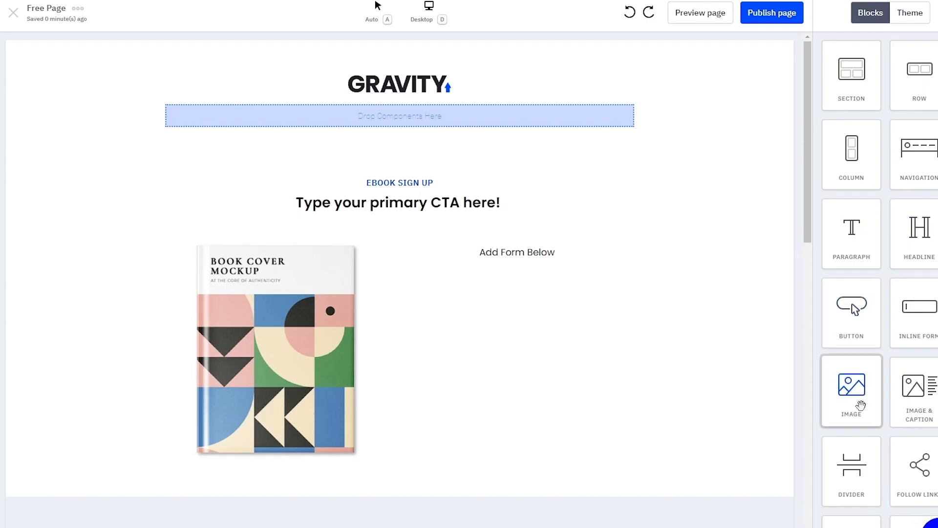
drag(850, 254, 417, 115)
double_click(417, 116)
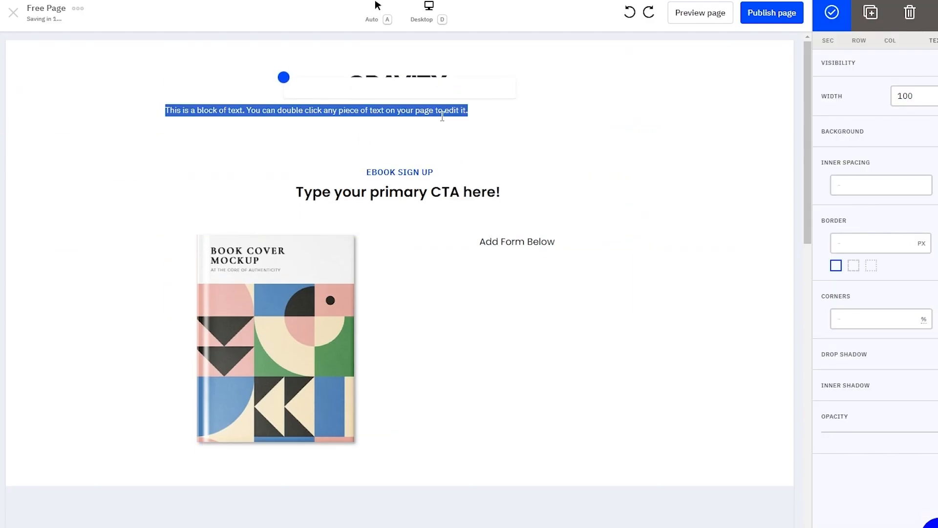
key(BackSpace)
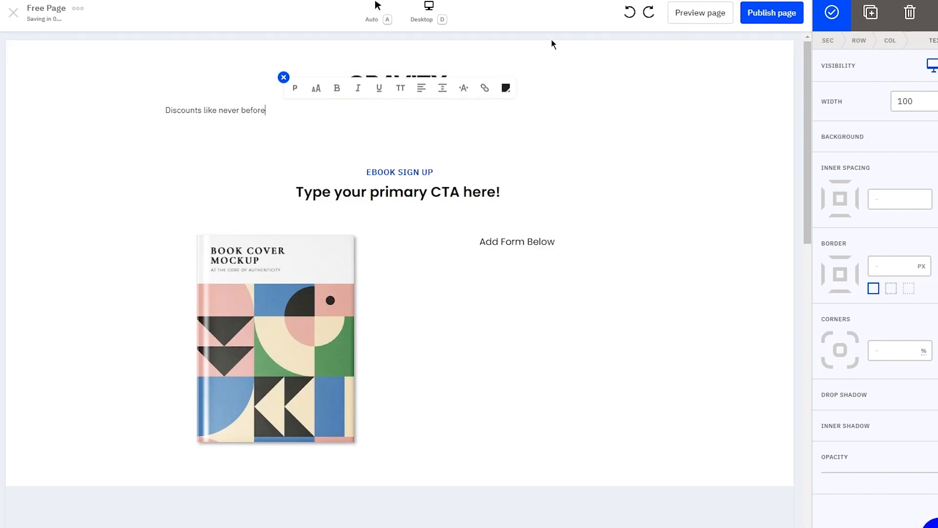
drag(265, 111, 145, 124)
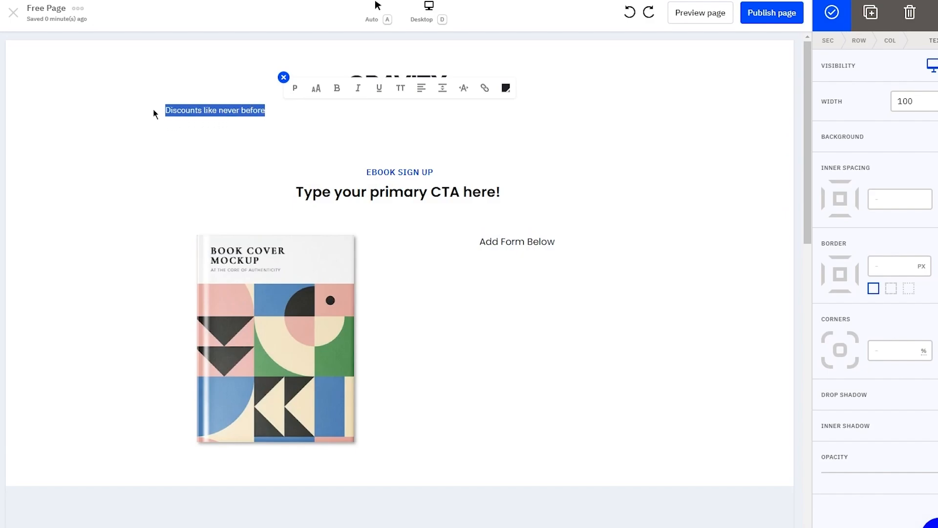
Step: Make the 'Discounts like never before' tagline bold and centred
click(337, 88)
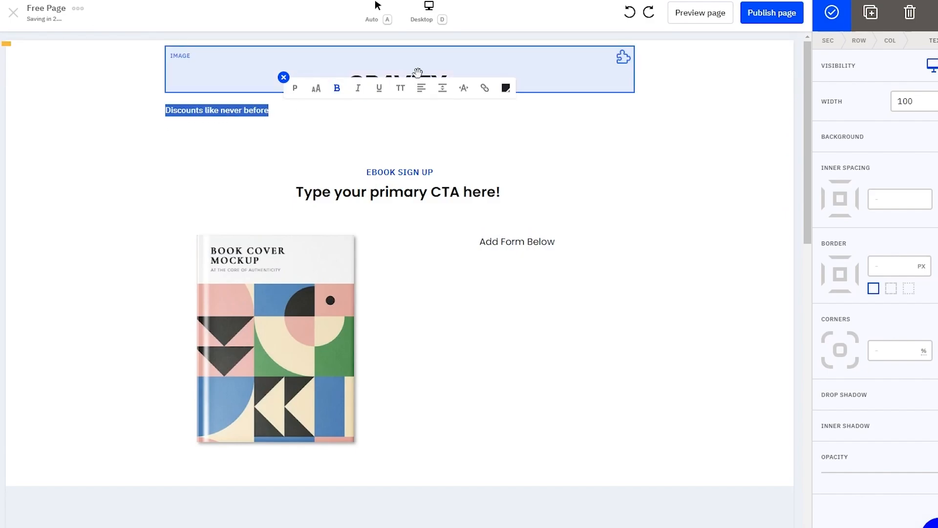
click(421, 88)
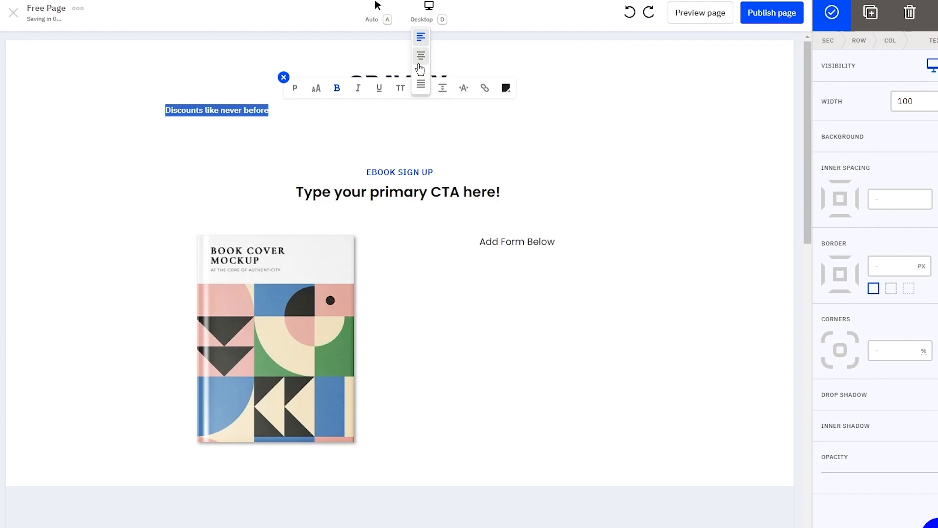
click(419, 64)
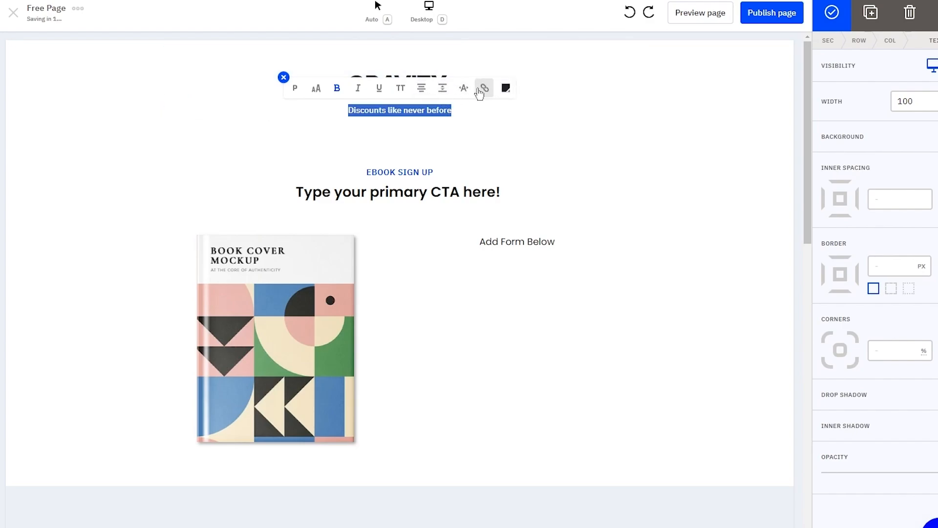
click(464, 88)
Step: Give the tagline letter spacing 4, italics, and the Headline 3 style
drag(463, 57, 479, 57)
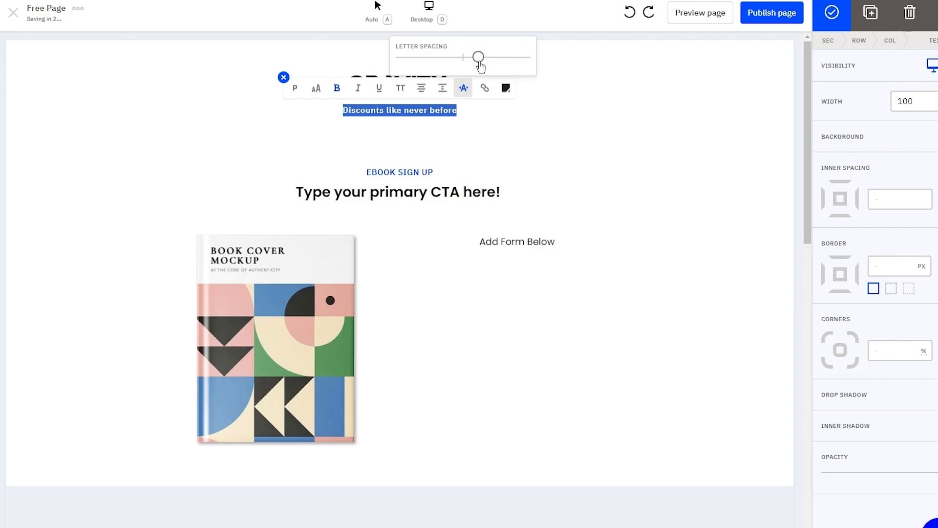
click(357, 88)
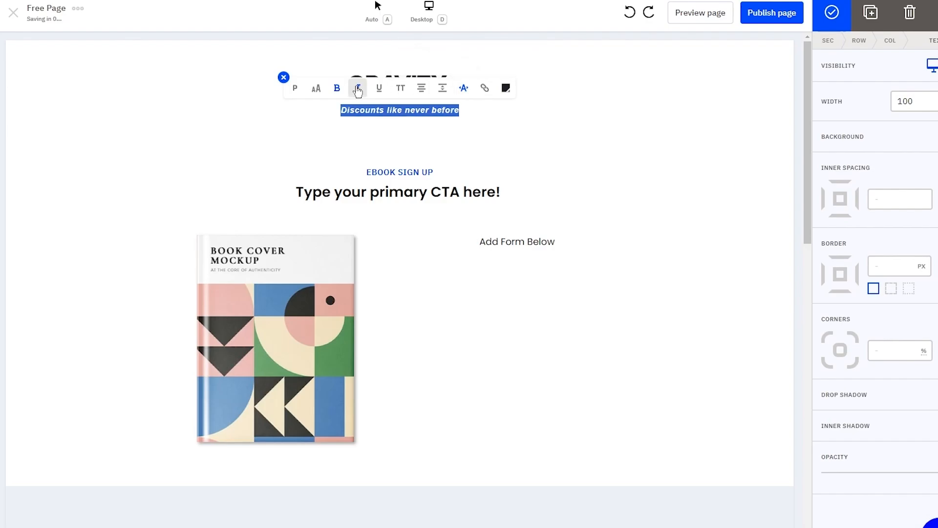
click(294, 88)
click(304, 137)
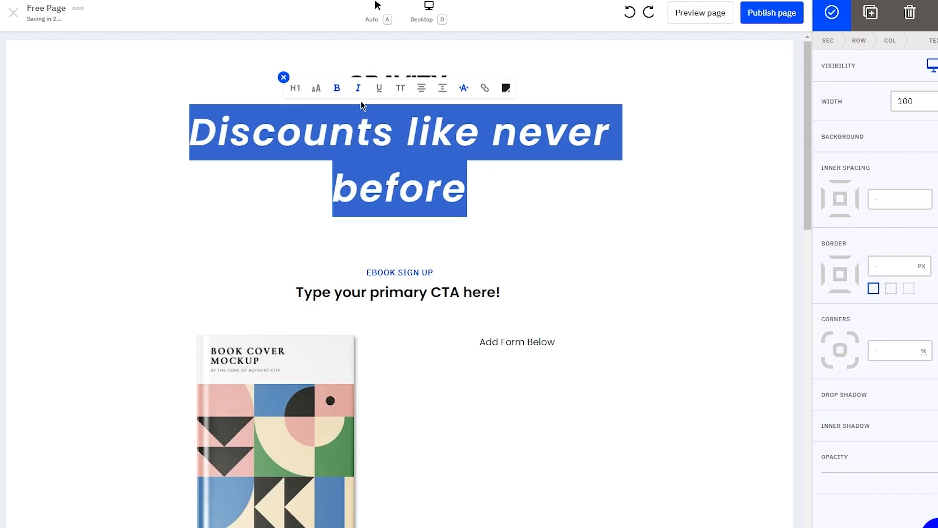
click(295, 89)
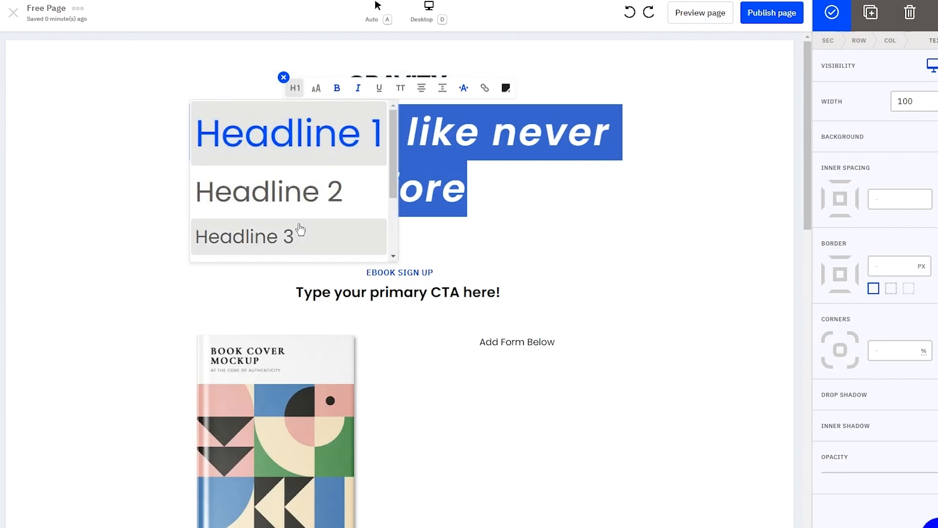
click(300, 230)
Step: Finish editing the tagline and return to the blocks panel
click(559, 109)
click(743, 108)
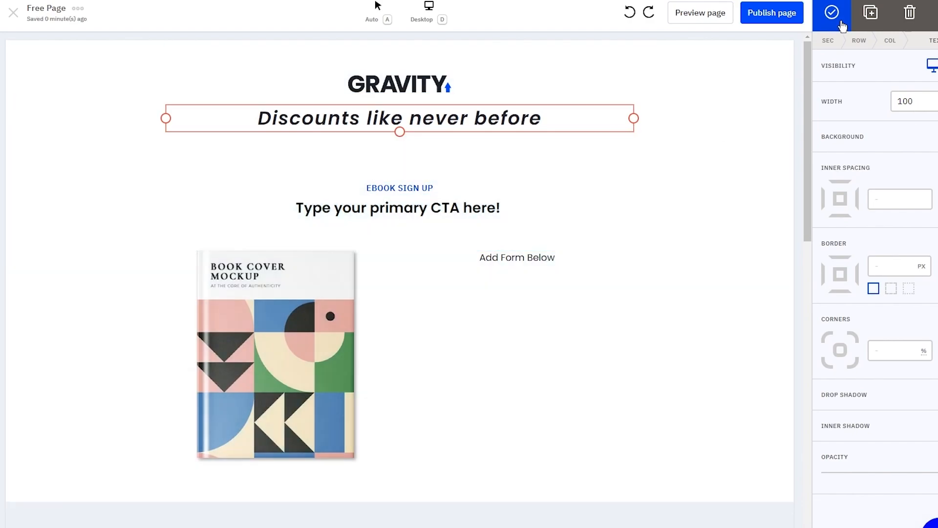
click(841, 21)
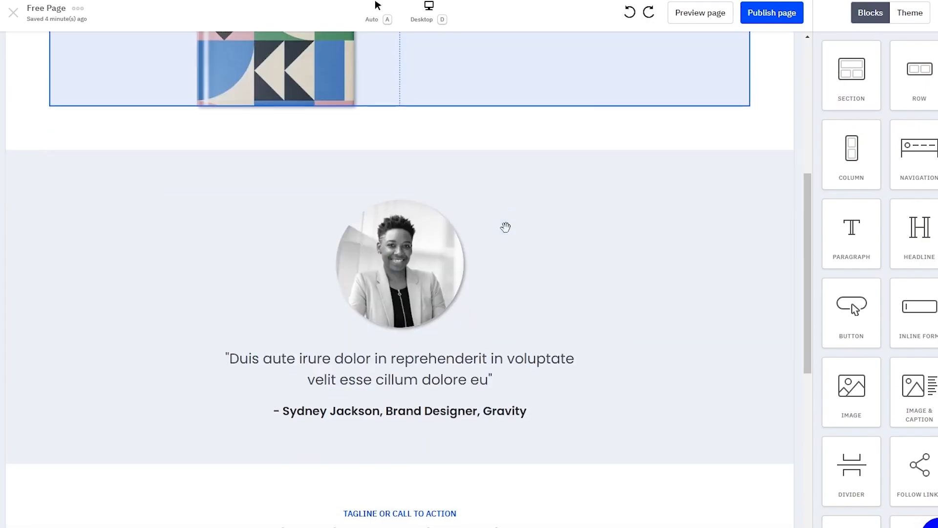
scroll(505, 227, down, 5)
scroll(503, 226, up, 10)
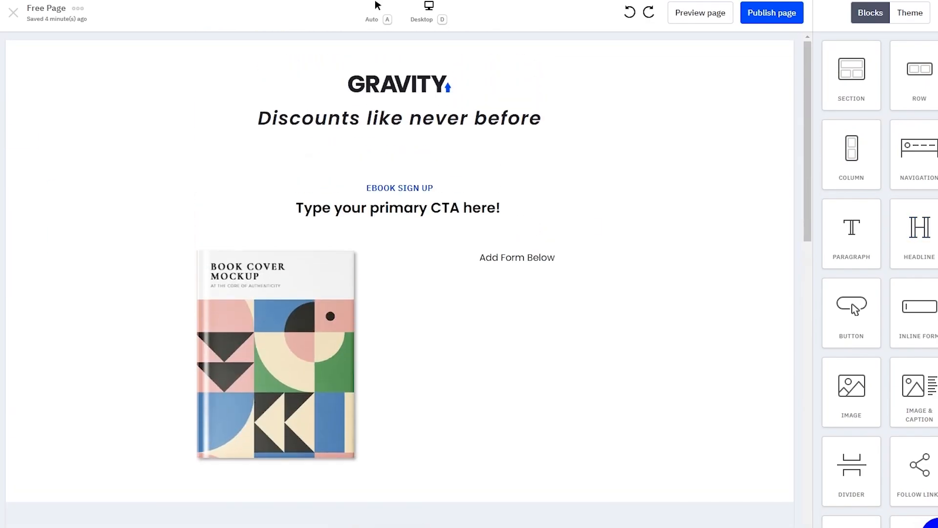
scroll(879, 224, down, 1)
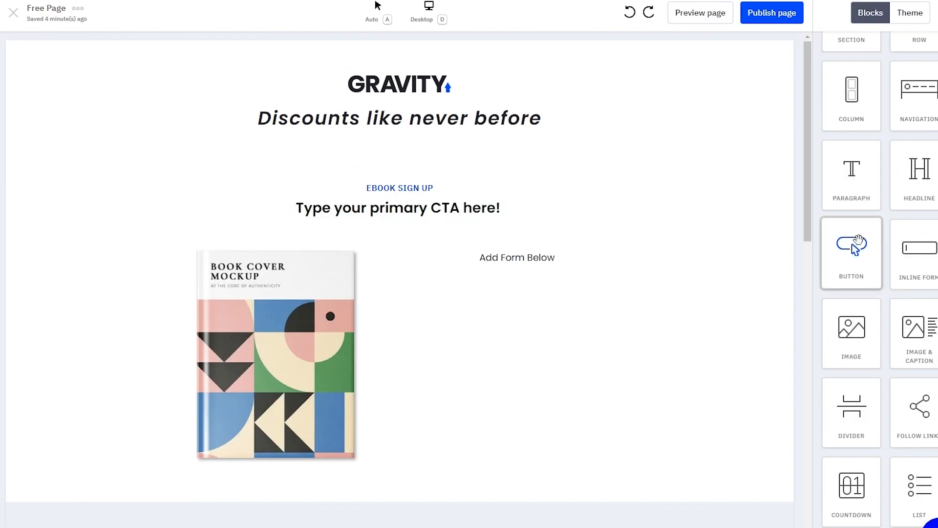
Step: Add a Button block above the book cover and retitle the CTA headline 'Click here for your codes!!'
drag(855, 247, 391, 251)
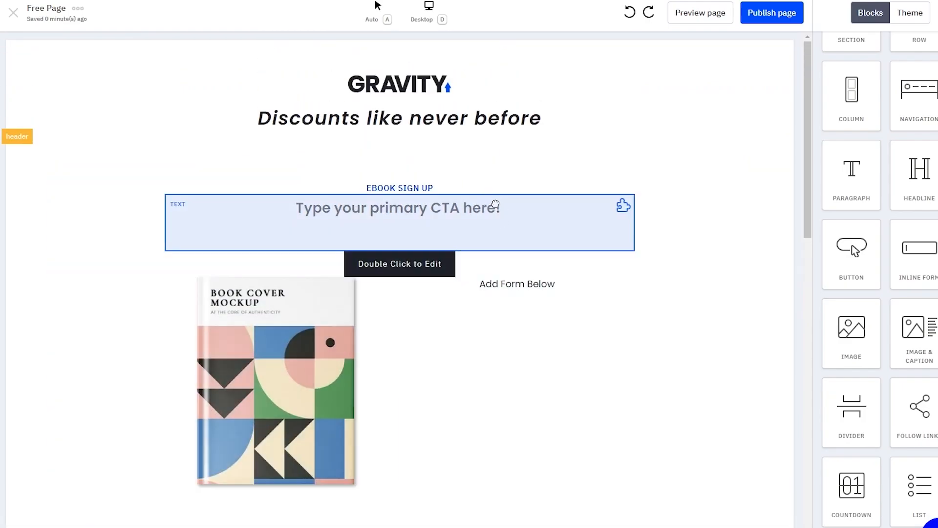
double_click(495, 204)
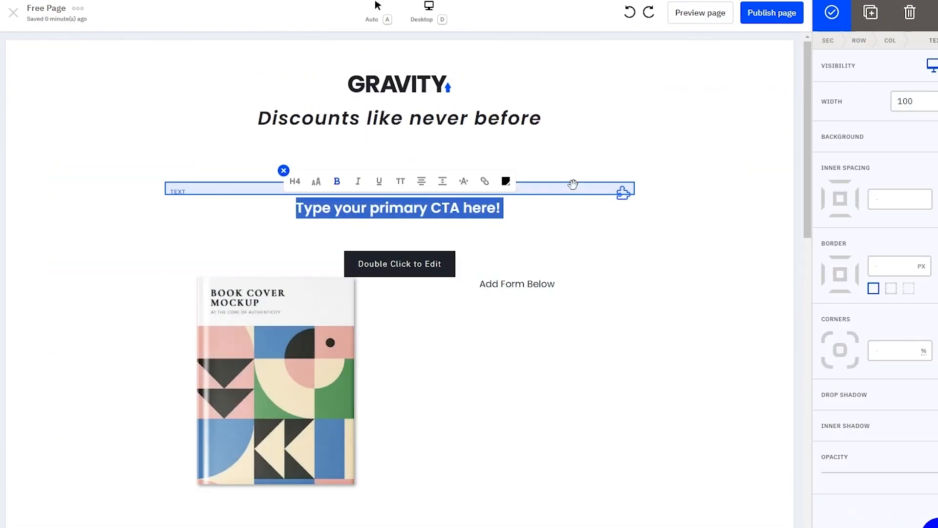
text(Click )
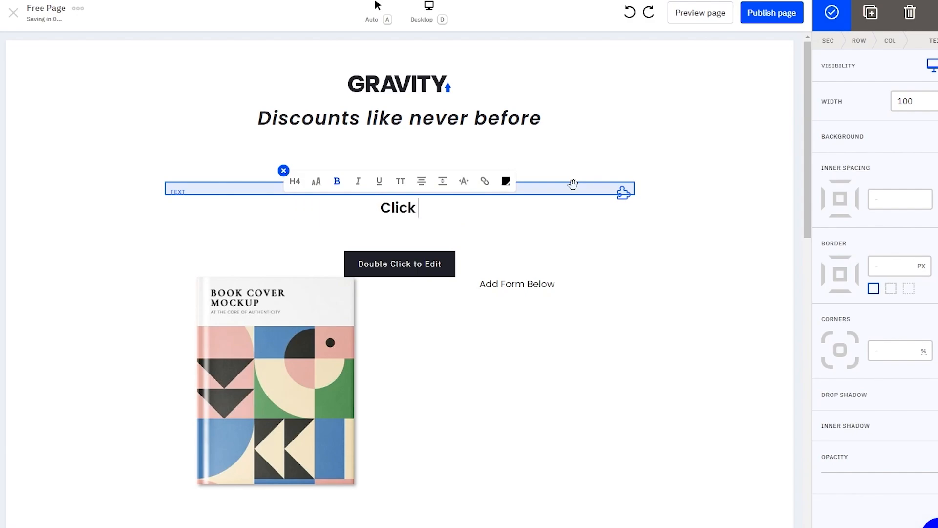
text(h)
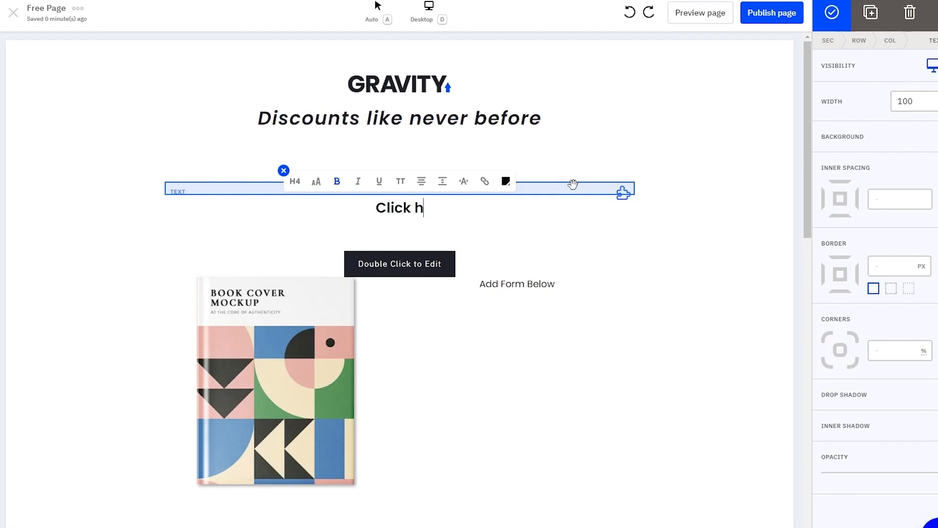
text(ere for your)
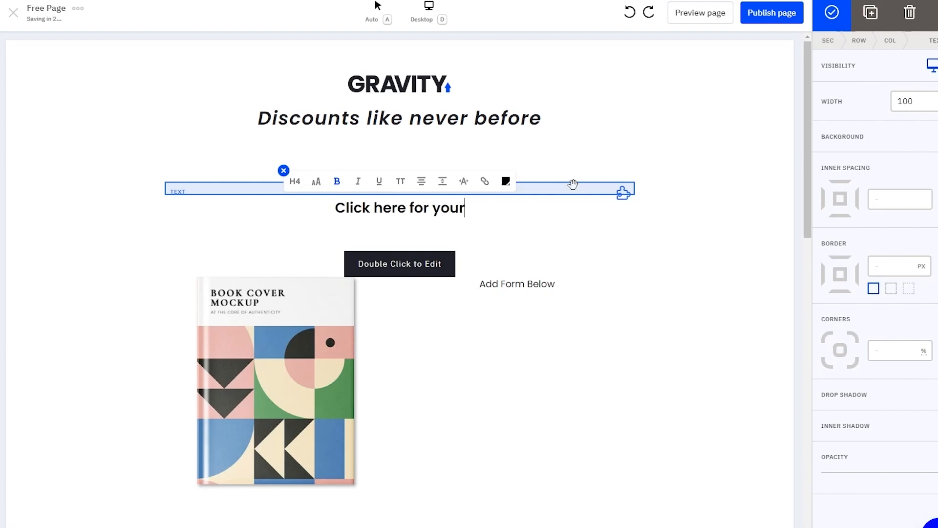
text( codes!!)
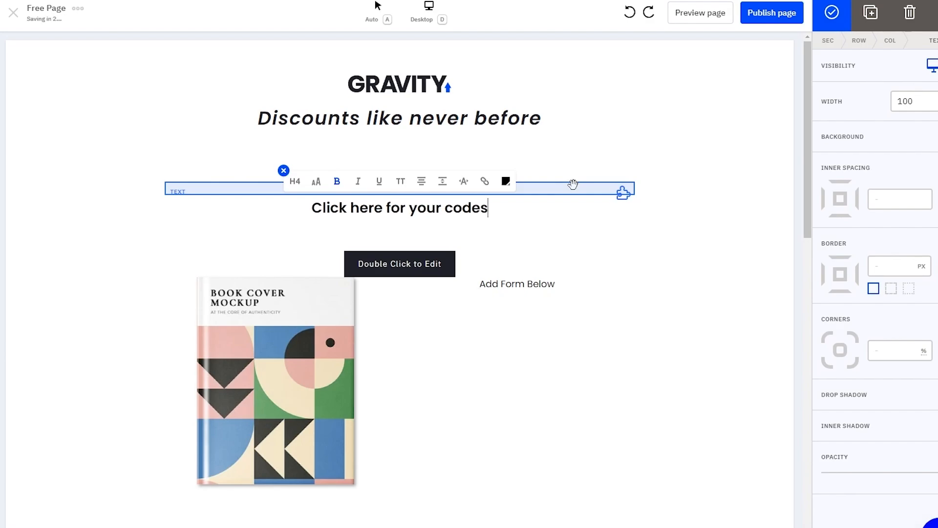
Step: Change the new button's label to 'Discount'
click(380, 253)
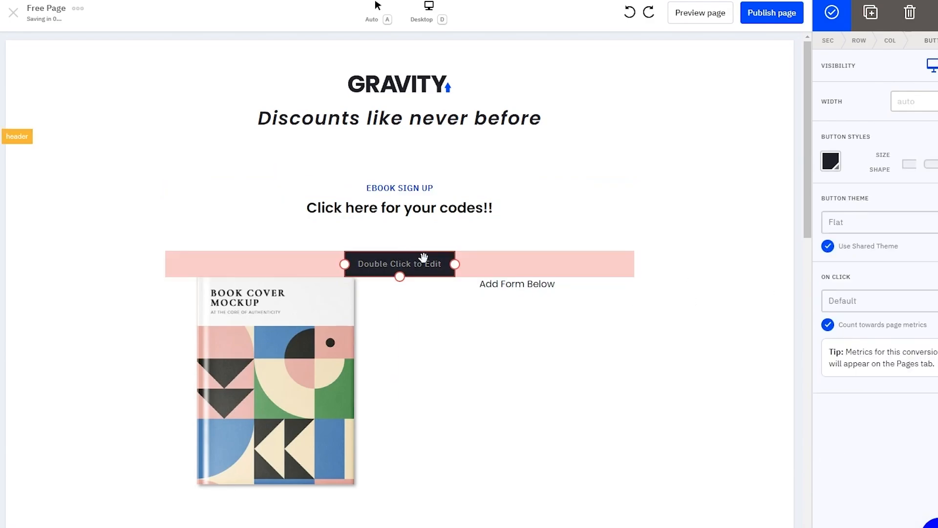
double_click(415, 268)
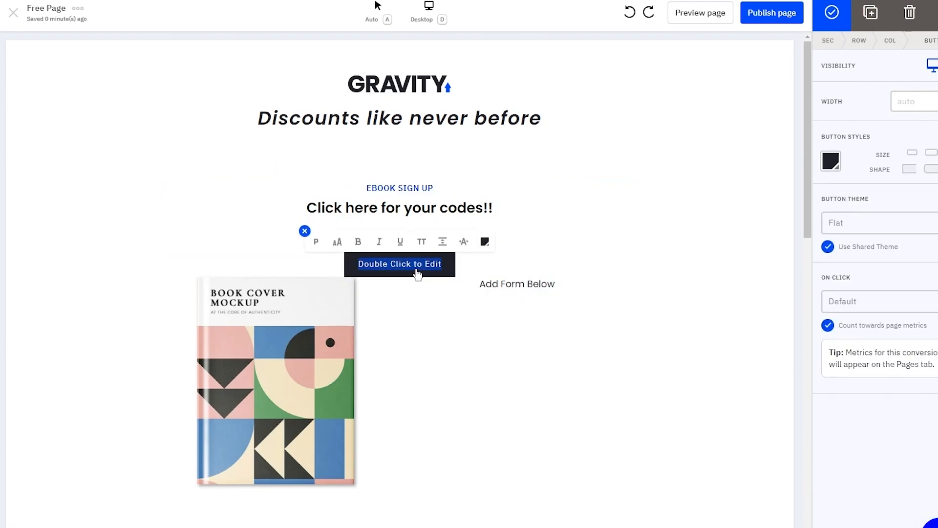
text(Discount)
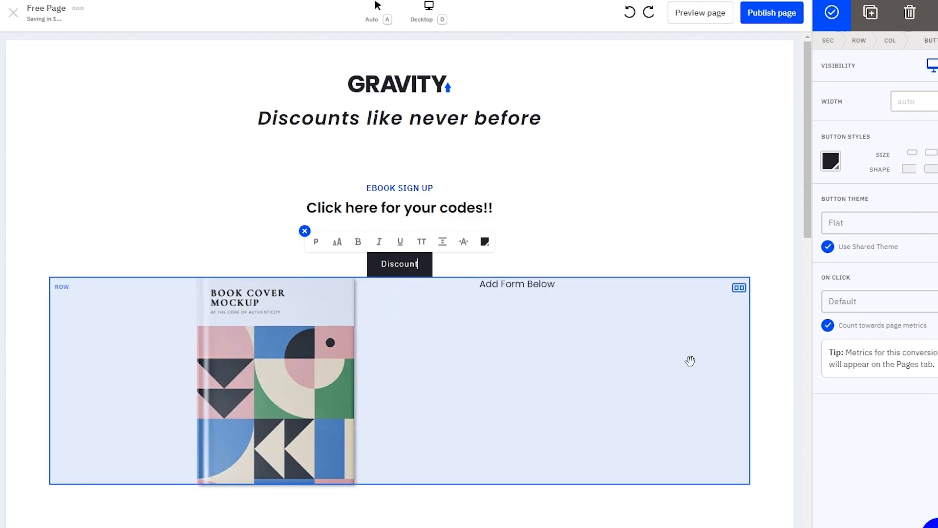
click(690, 360)
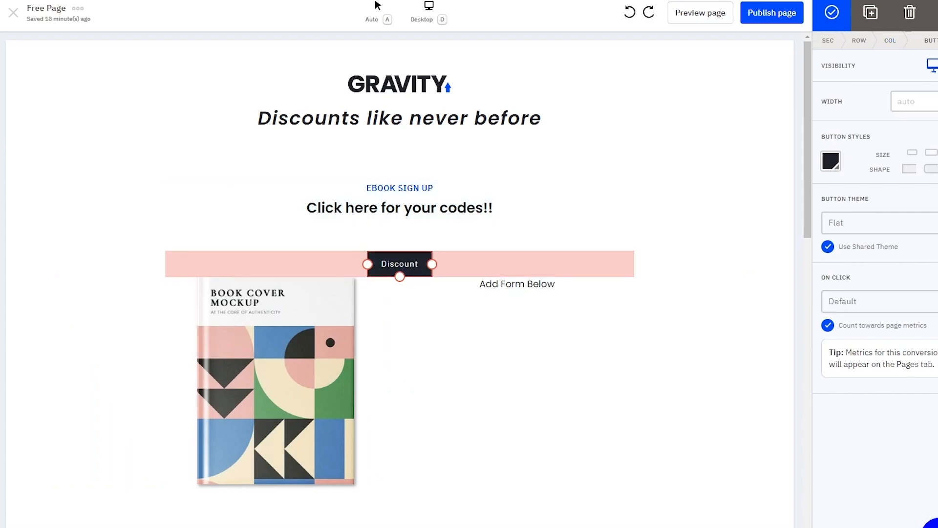
click(516, 242)
click(730, 249)
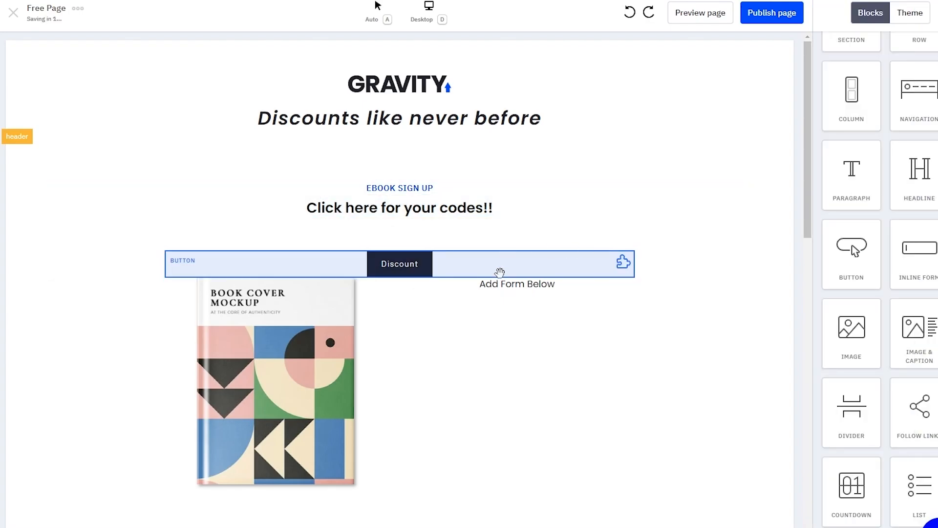
Step: Remove the extra space below the 'Click here for your codes!!' headline
click(498, 270)
click(489, 284)
click(394, 270)
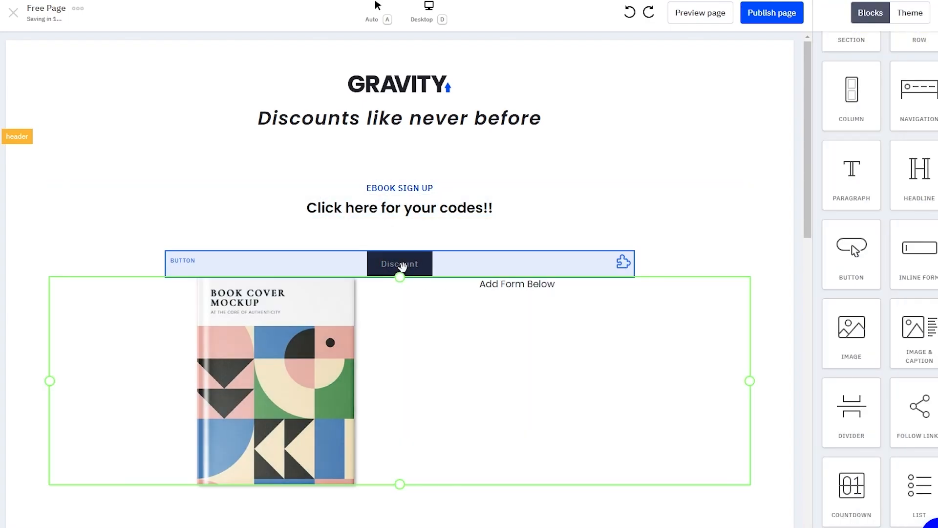
click(419, 229)
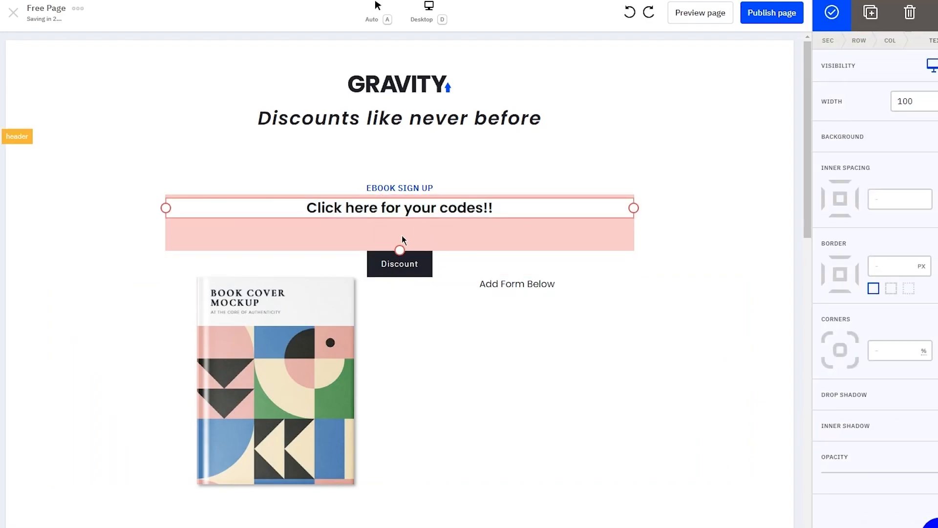
drag(396, 250, 398, 221)
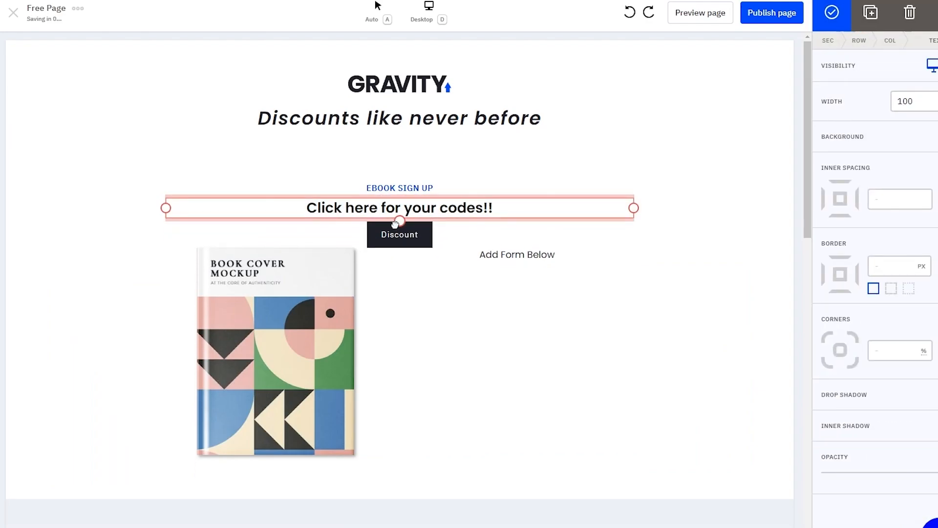
Step: Add spacing below the Discount button to push the book cover lower
click(319, 268)
click(398, 244)
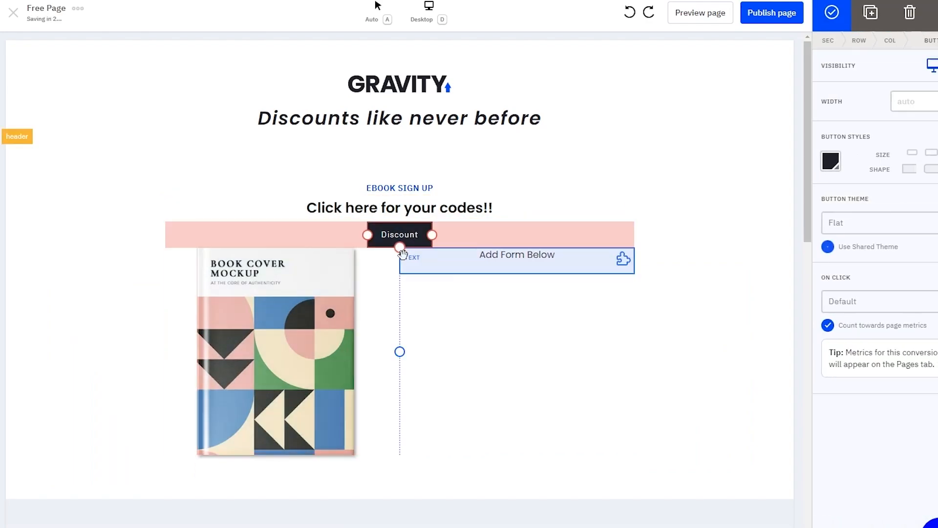
drag(400, 248, 400, 266)
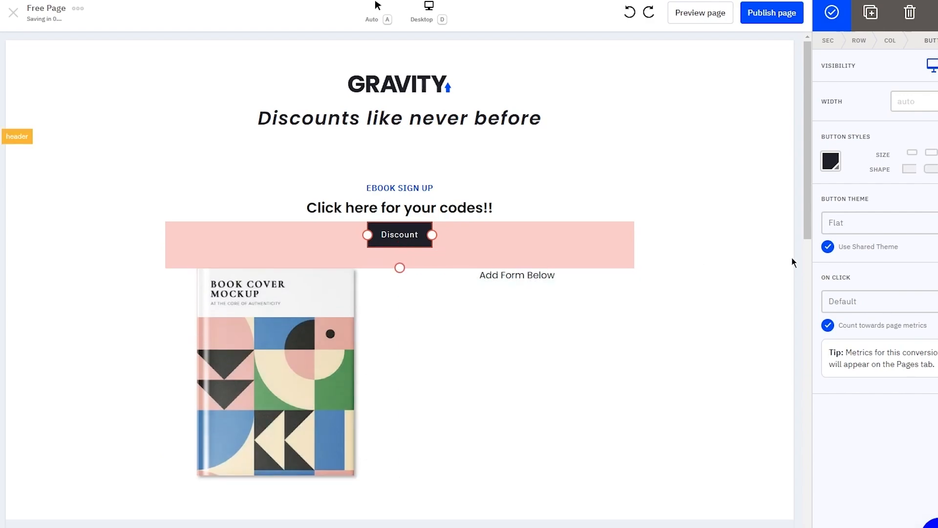
click(727, 254)
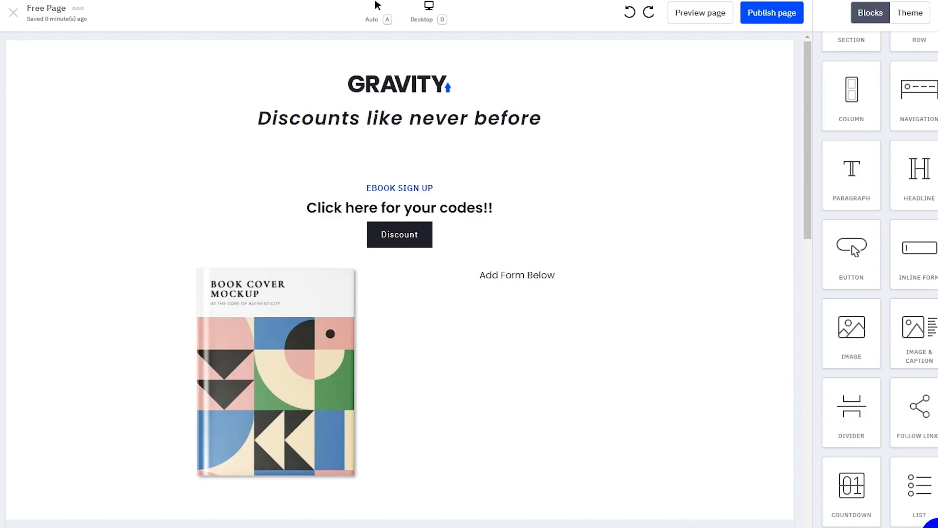
Step: Bring up the page-wide Theme settings panel
scroll(313, 345, down, 15)
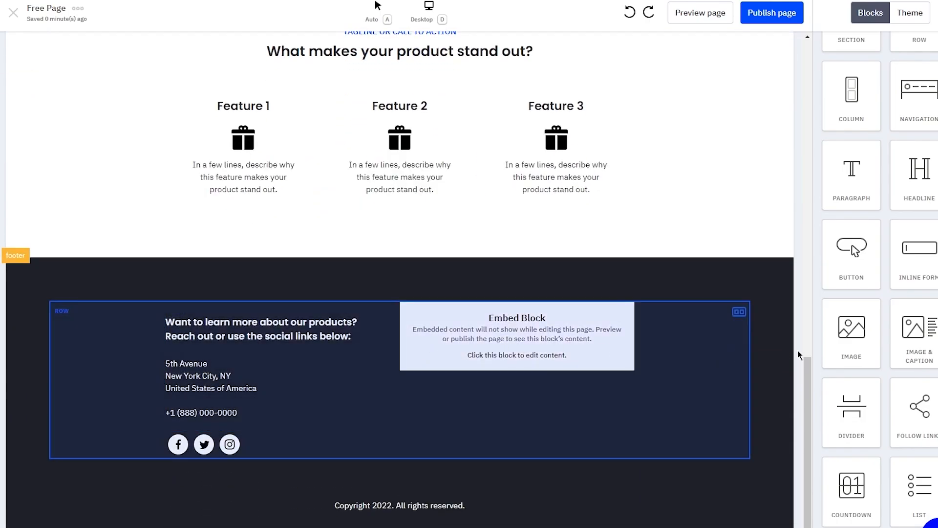
scroll(817, 289, up, 15)
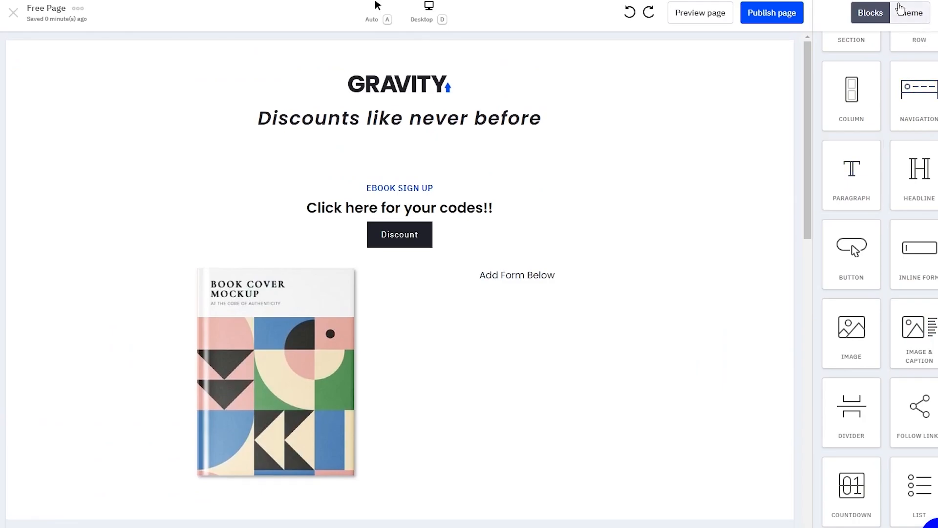
click(899, 9)
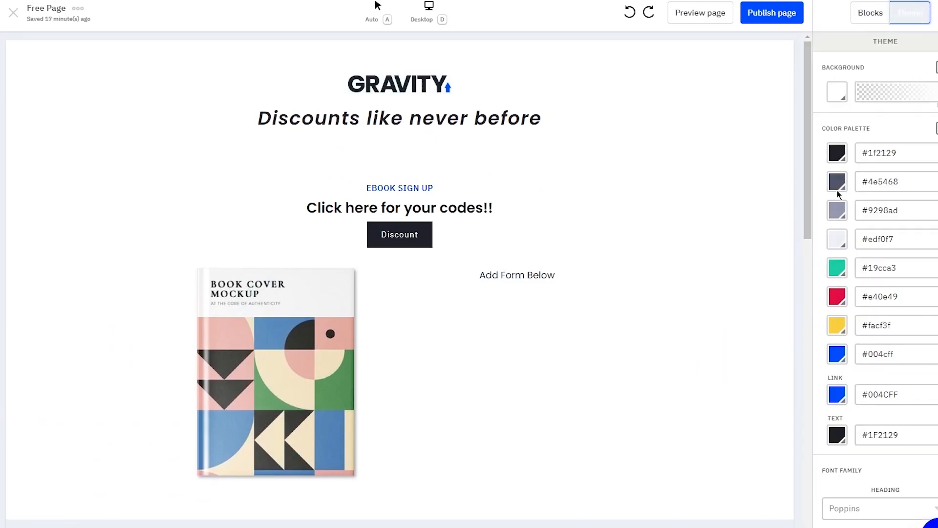
scroll(875, 143, down, 10)
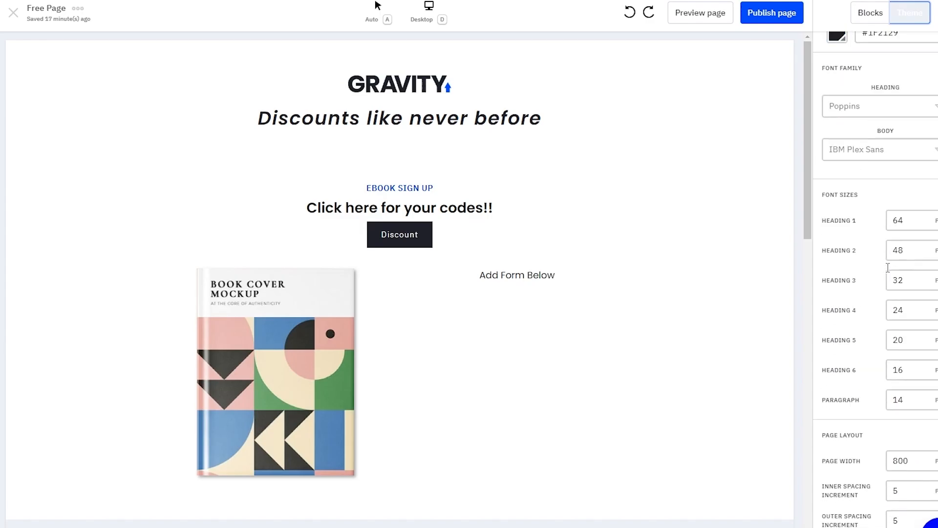
Step: Start publishing the page, then dismiss the publish prompt unfinished
click(772, 14)
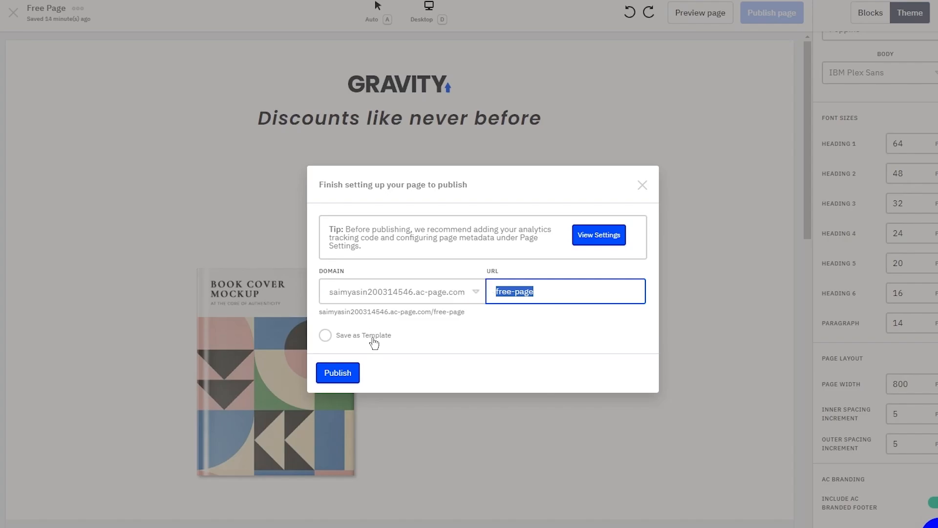
click(637, 191)
click(642, 187)
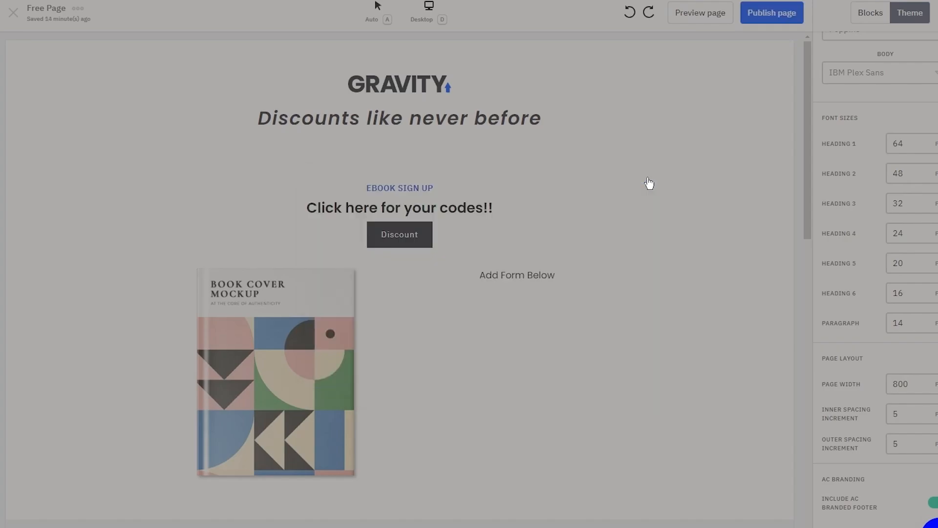
Step: Set the landing page background colour to teal
scroll(904, 156, up, 10)
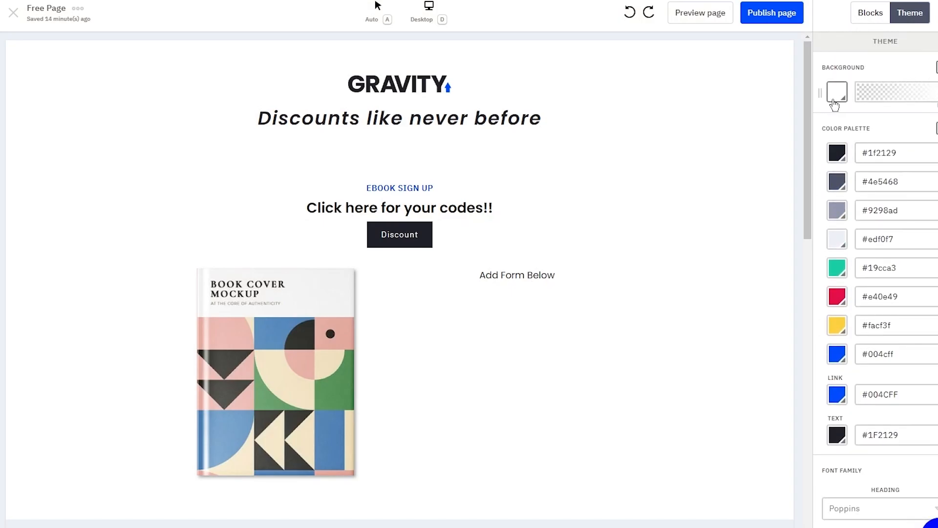
click(836, 93)
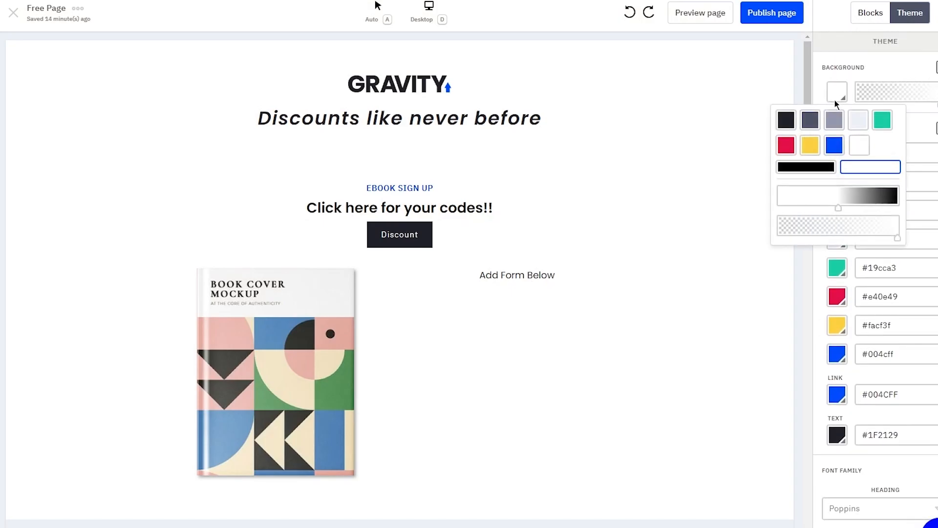
click(882, 126)
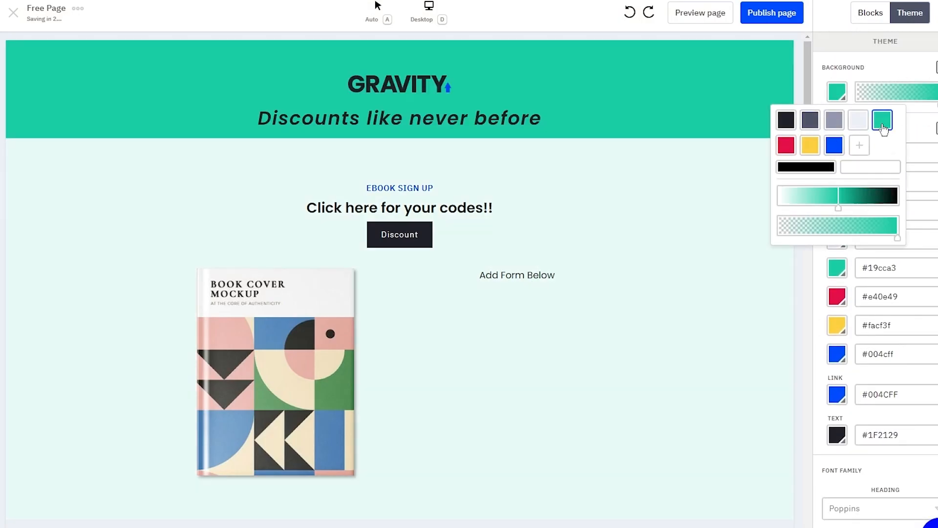
click(709, 130)
scroll(648, 197, down, 10)
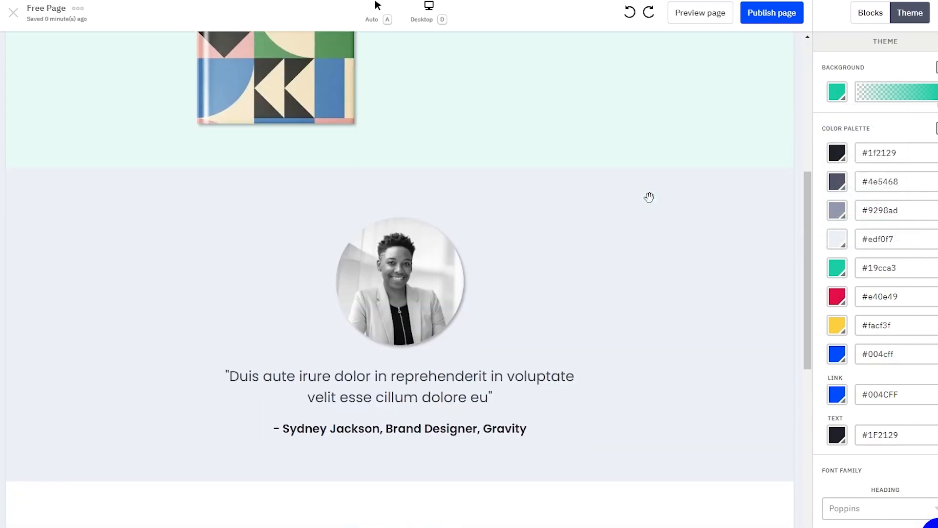
scroll(771, 243, up, 5)
click(771, 249)
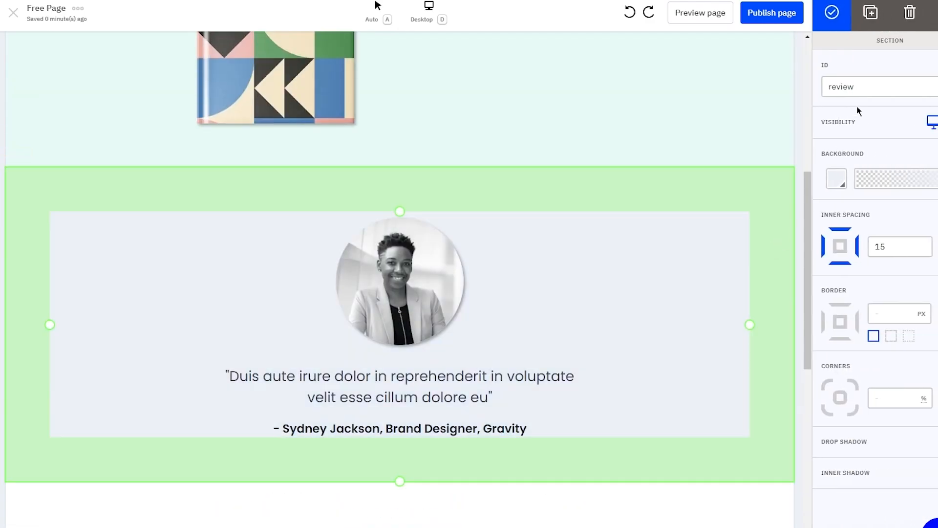
click(832, 12)
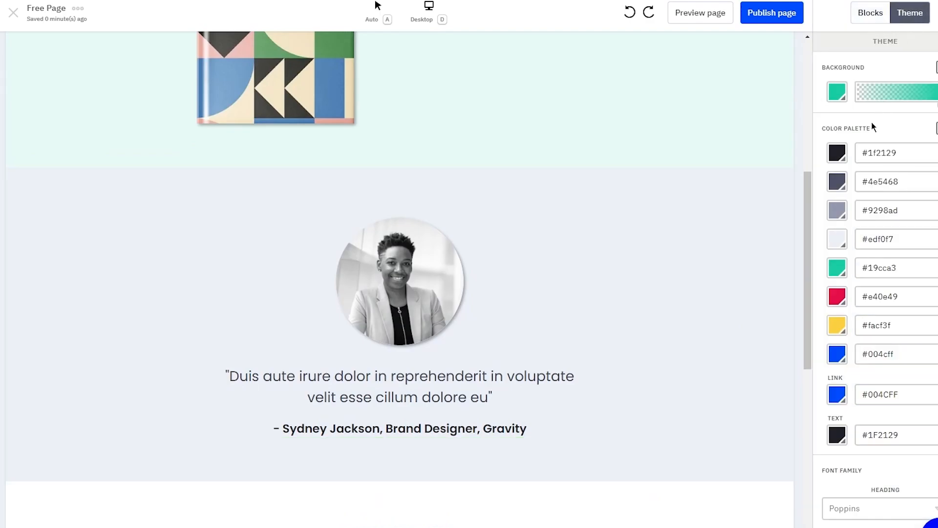
Step: Switch the heading font to ADLaM Display
scroll(857, 165, down, 5)
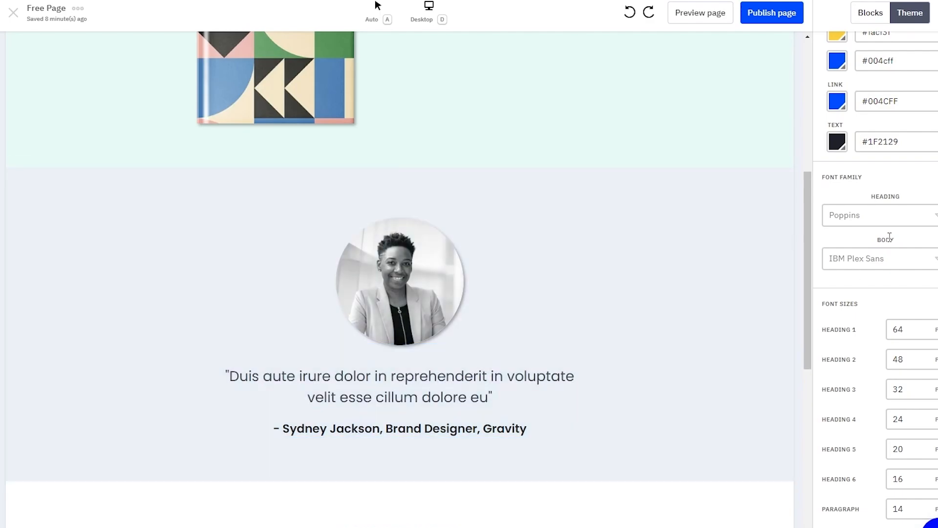
click(898, 218)
click(860, 291)
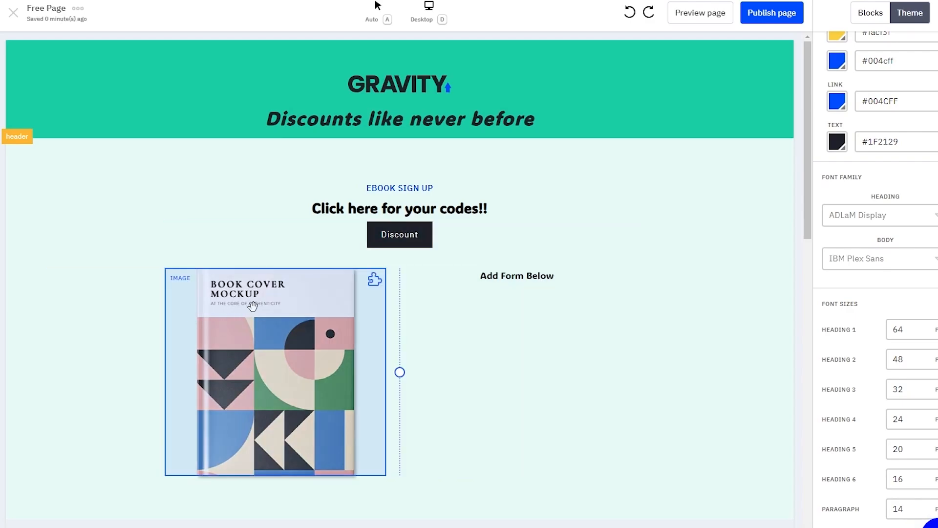
scroll(251, 303, down, 7)
scroll(846, 303, down, 4)
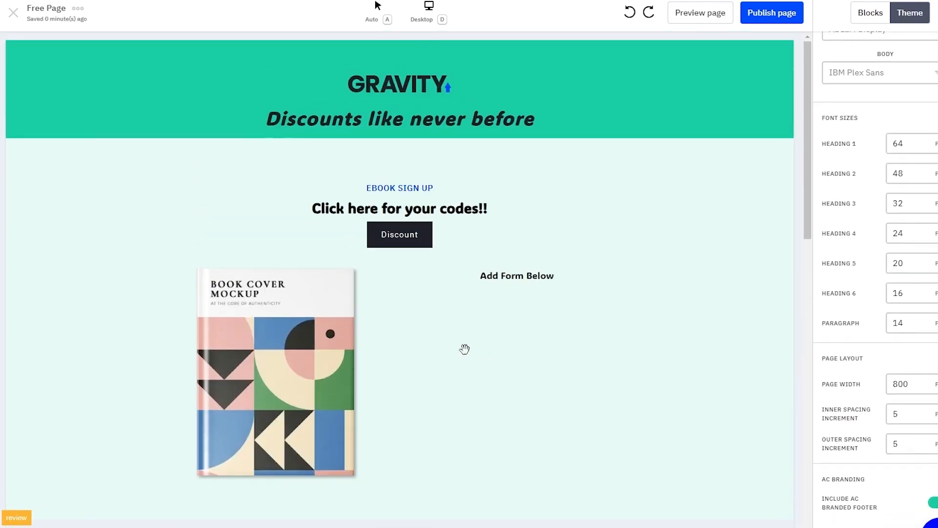
scroll(189, 329, down, 12)
scroll(264, 331, up, 12)
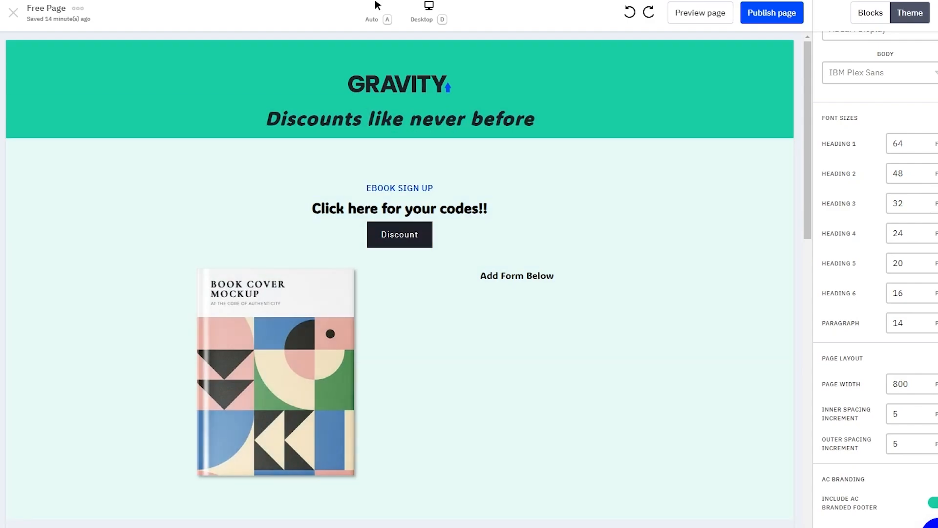
click(871, 13)
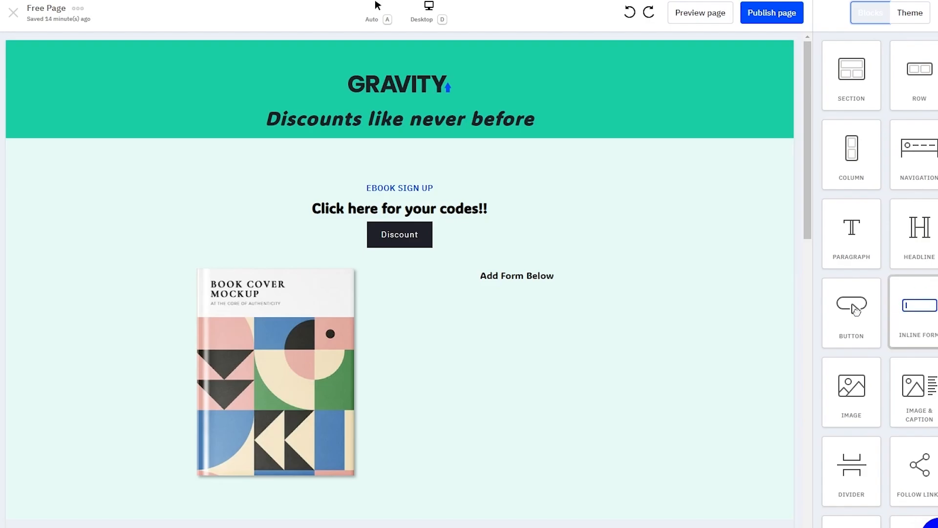
Step: Insert the existing Signup form under 'Add Form Below' and close the gap above it
drag(856, 311, 521, 339)
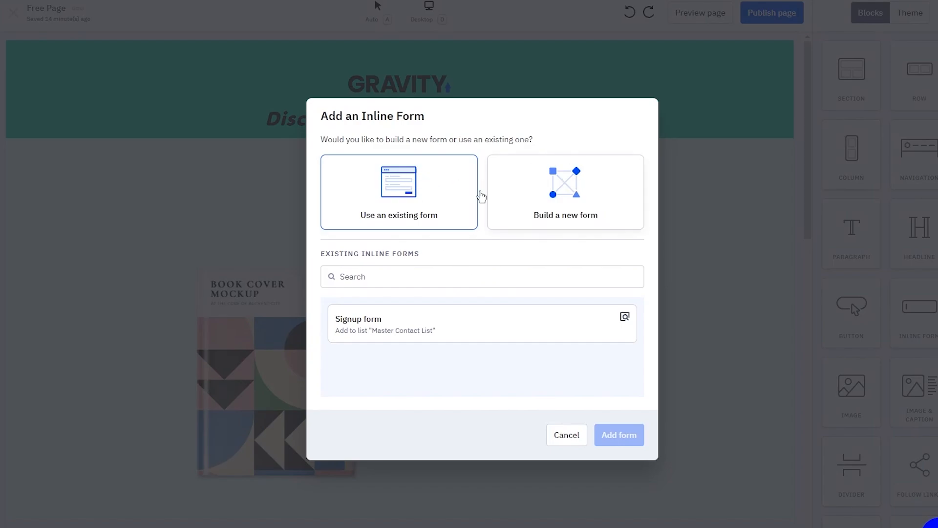
click(405, 327)
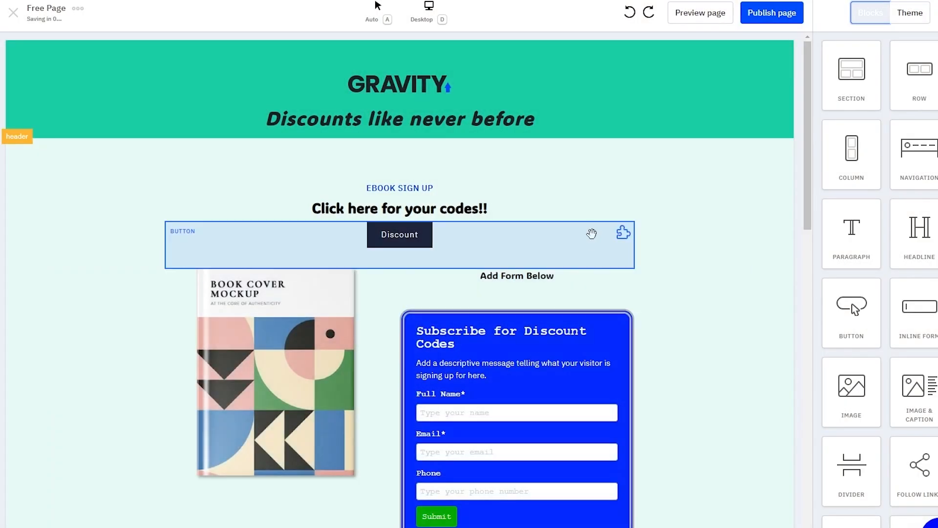
scroll(562, 210, down, 3)
click(525, 130)
click(510, 113)
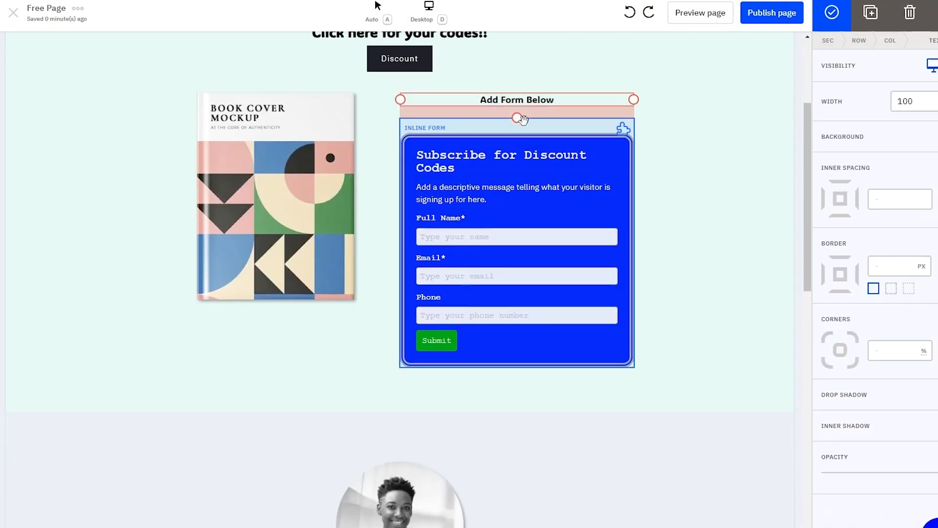
drag(518, 117, 517, 105)
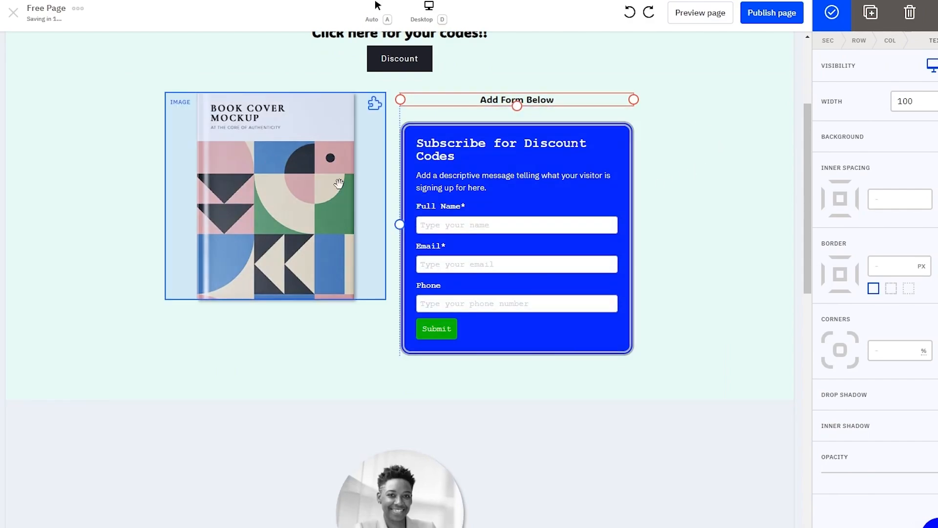
click(89, 290)
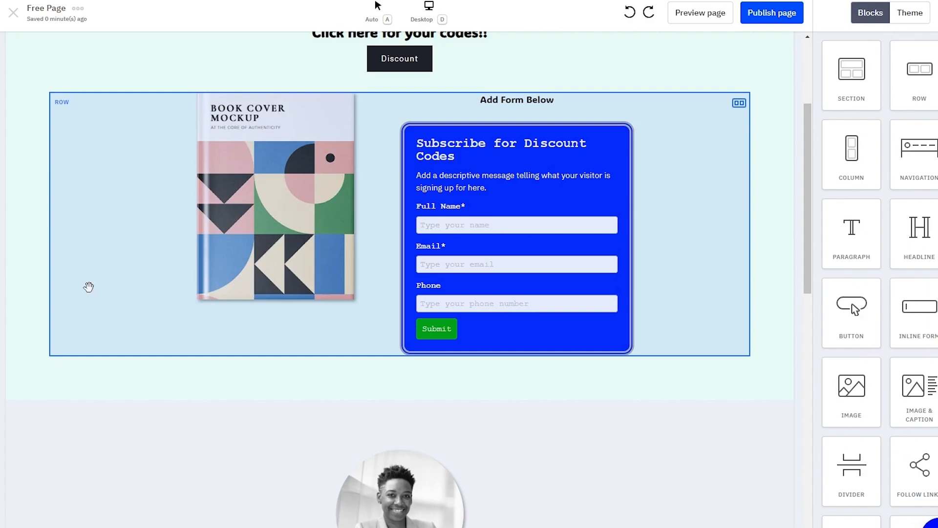
scroll(588, 205, down, 12)
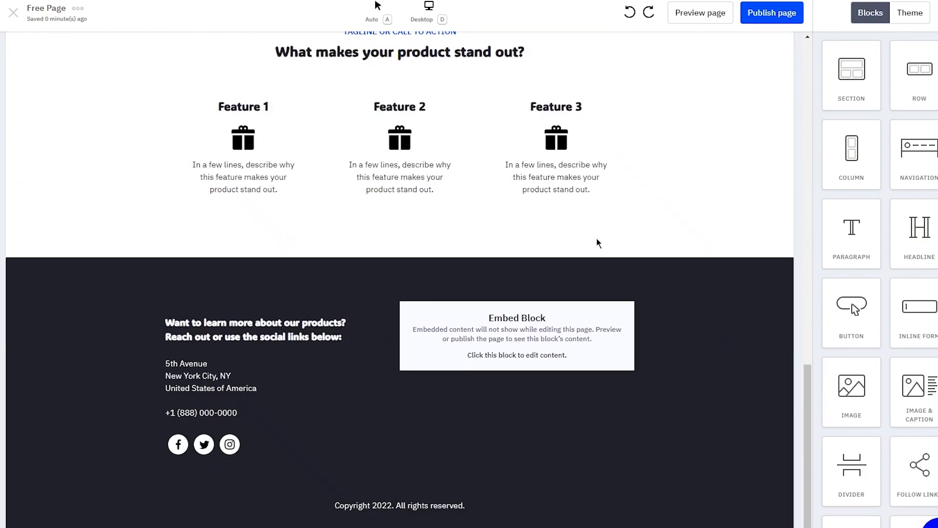
scroll(596, 241, up, 10)
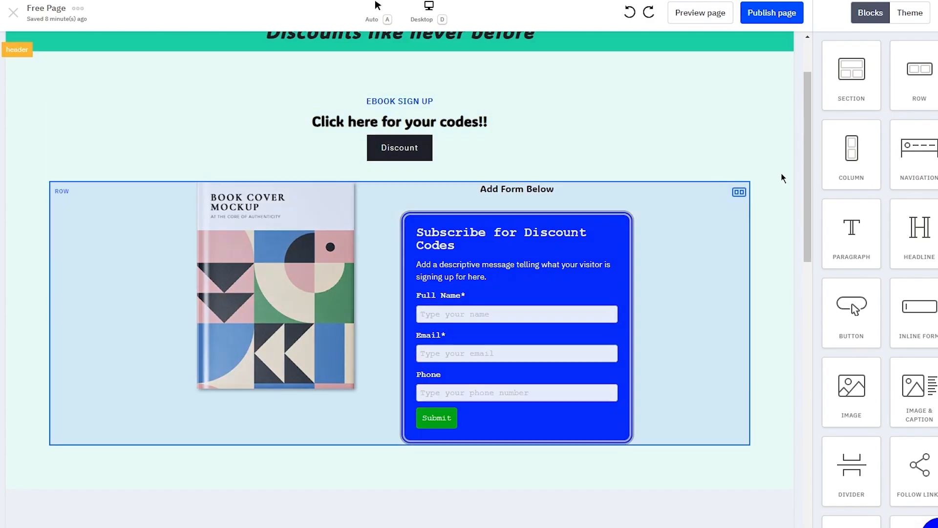
Step: Publish the teal GRAVITY page at the free-page address and view it live
click(777, 11)
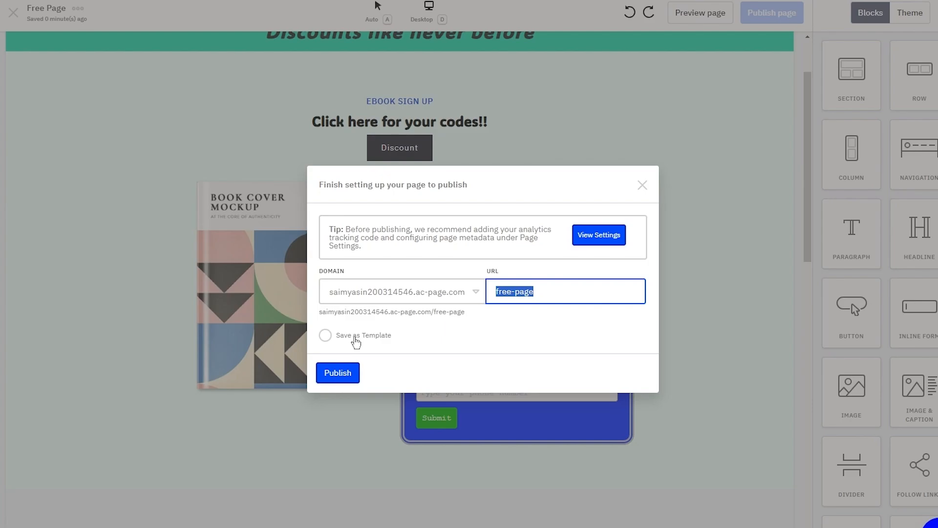
click(345, 374)
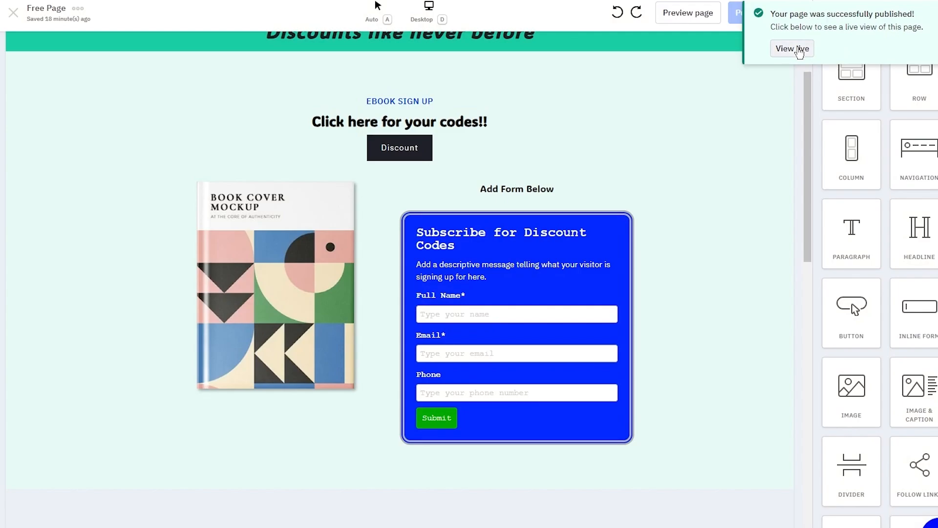
click(798, 49)
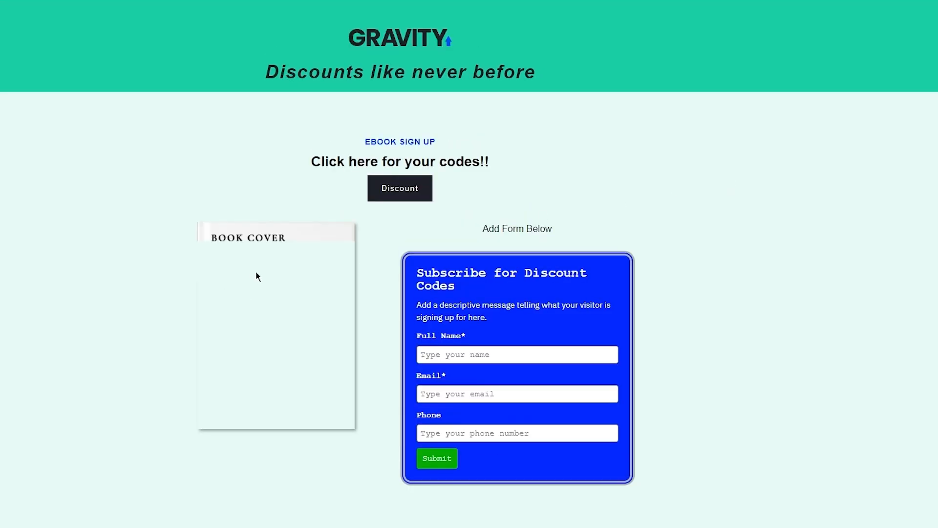
Step: Scroll through the live Free Page to review its tagline, Discount button and signup form
scroll(464, 348, down, 15)
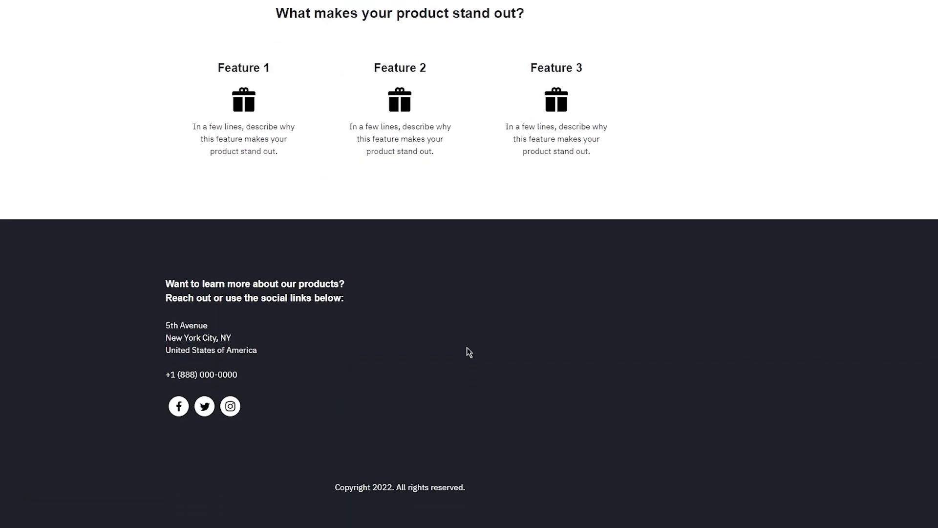
scroll(464, 348, up, 15)
scroll(438, 259, up, 1)
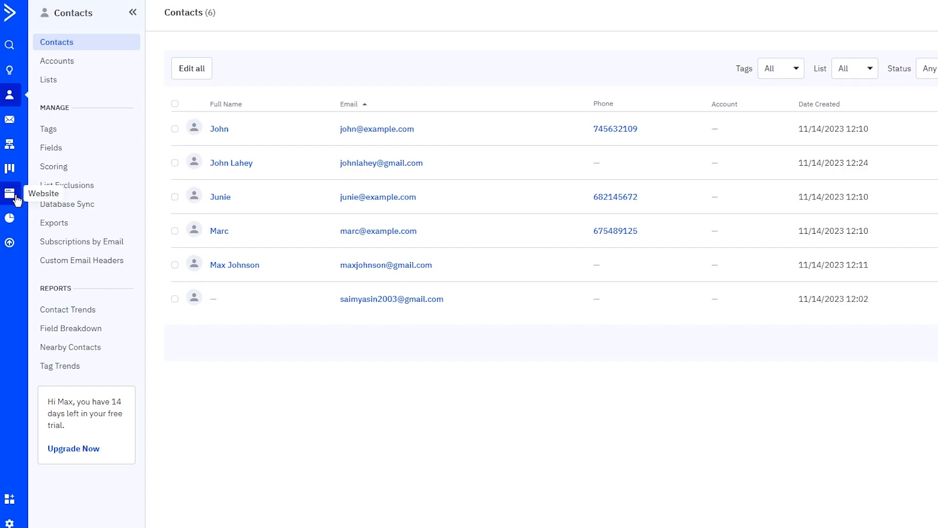
Step: Go to Website > Pages to reach the stock page template gallery
click(21, 197)
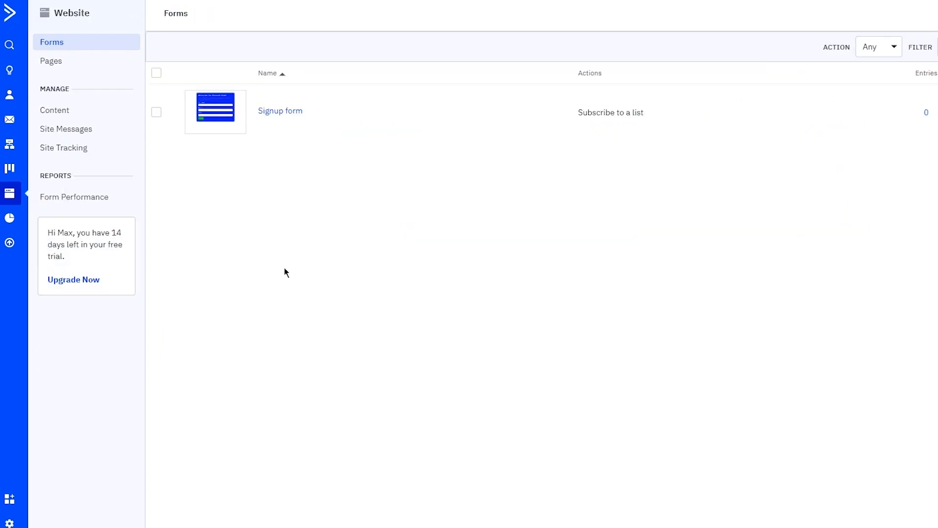
click(48, 60)
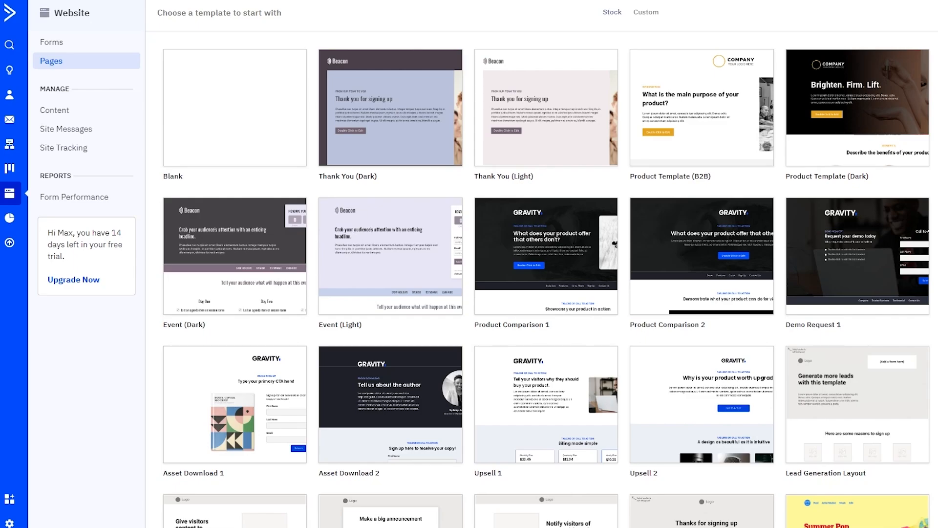
Step: Start a new landing page from the Asset Download 2 template
mouse_move(403, 287)
scroll(382, 289, down, 1)
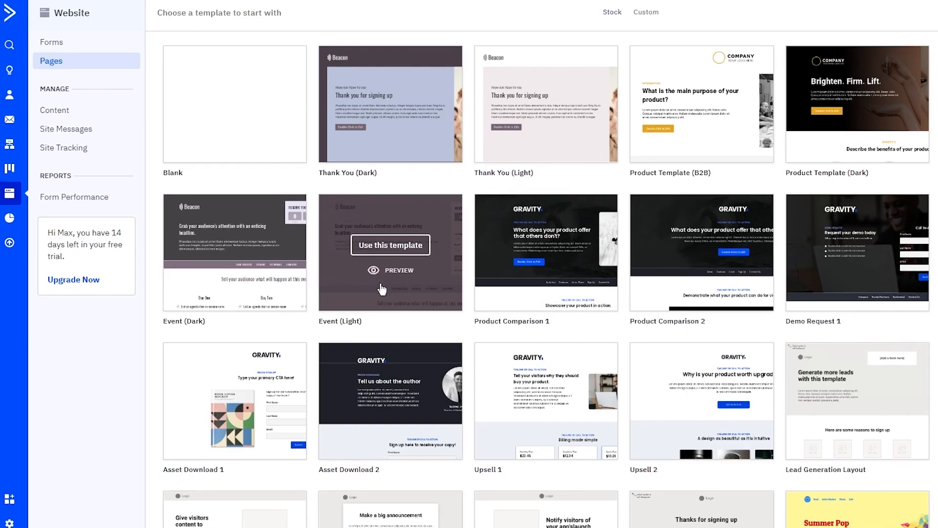
scroll(382, 289, down, 2)
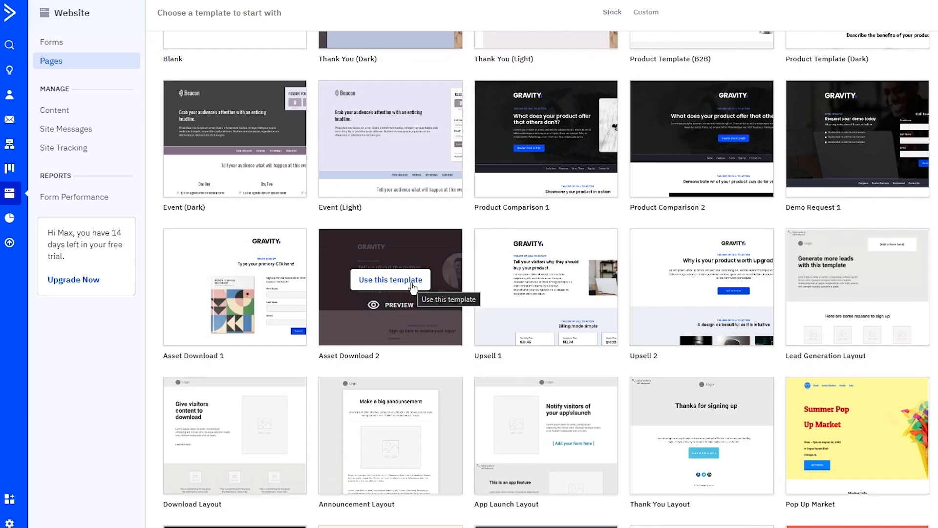
click(412, 287)
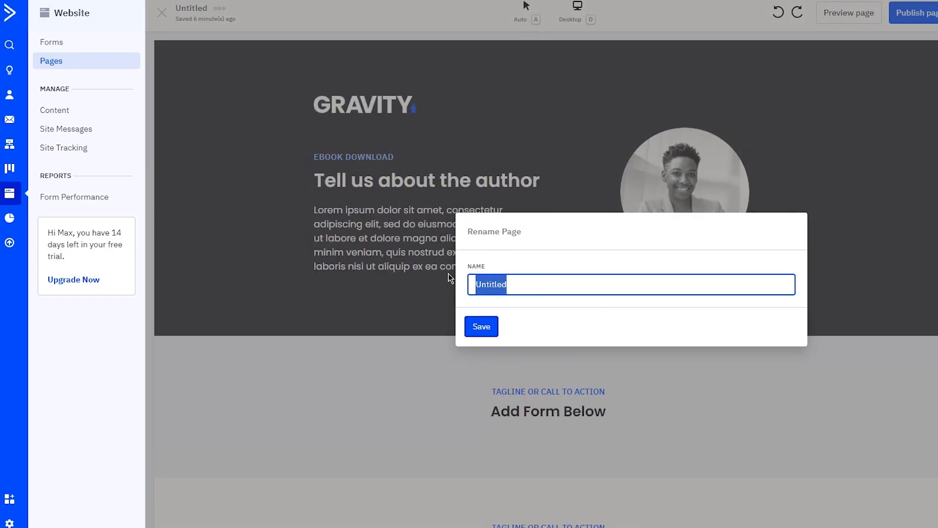
Step: Rename the new page to 'Funnel' and publish it at the funnel address
text(Funnel)
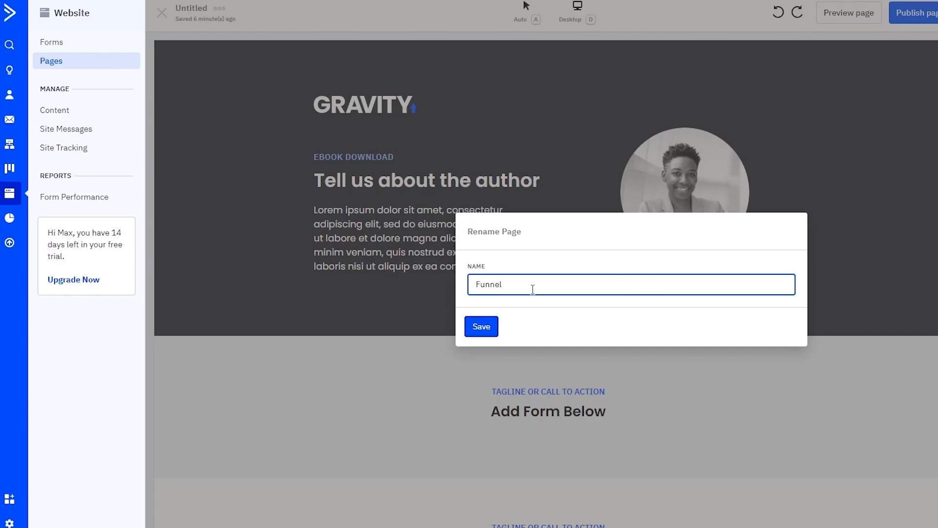
click(482, 327)
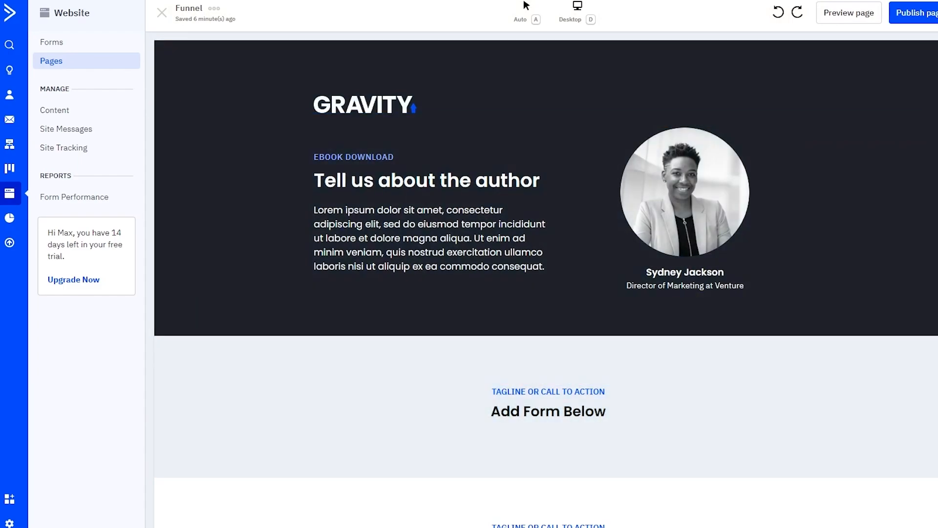
click(917, 15)
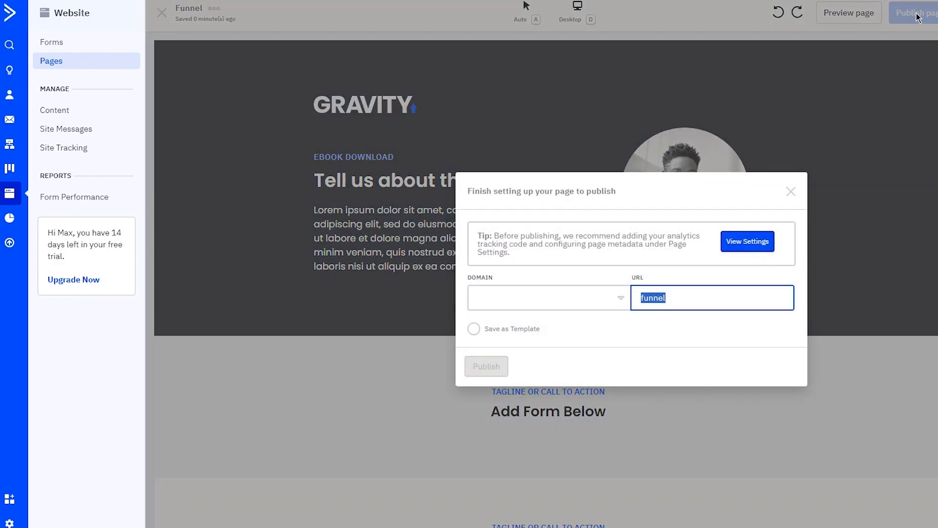
click(483, 373)
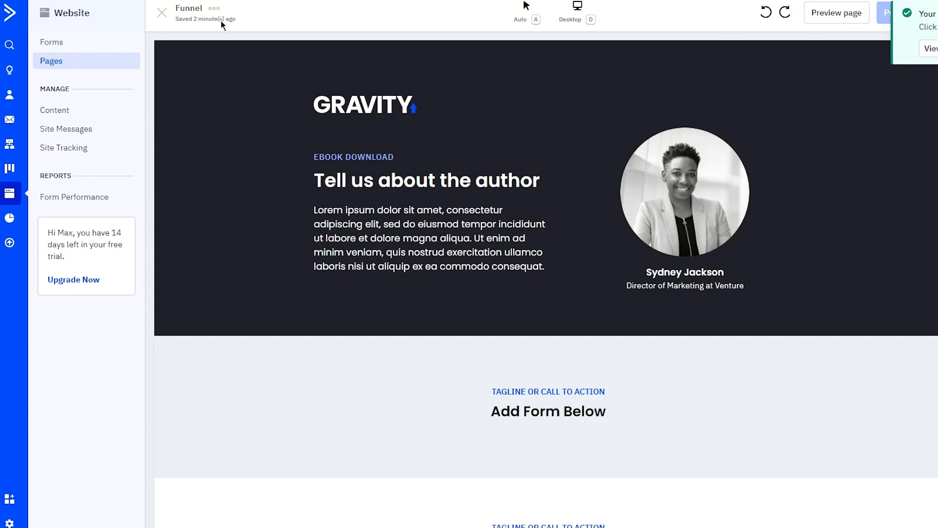
Step: Return to the Pages list showing Free Page and Funnel both marked Published
click(51, 48)
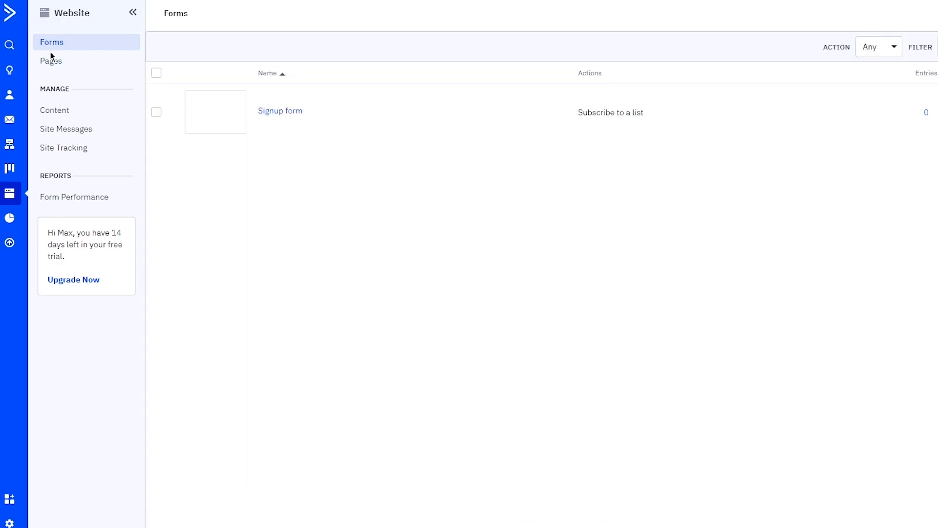
click(53, 59)
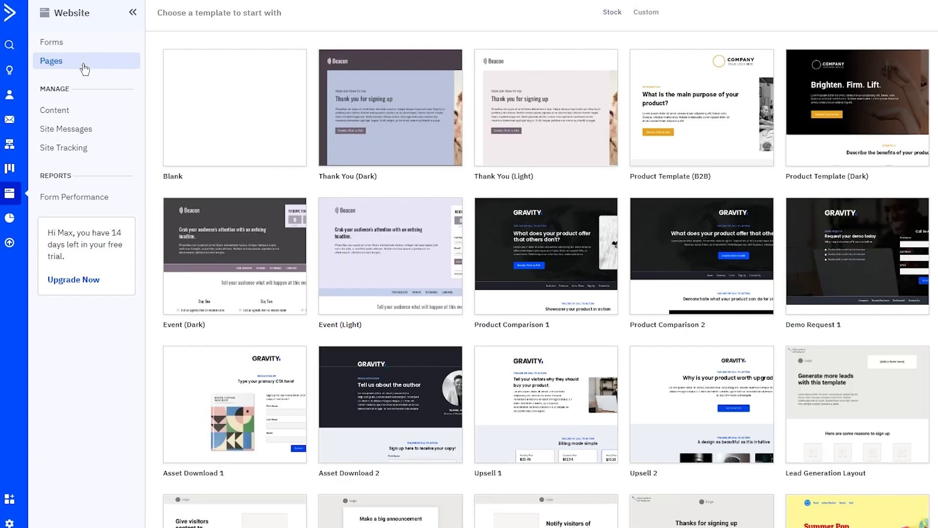
click(83, 66)
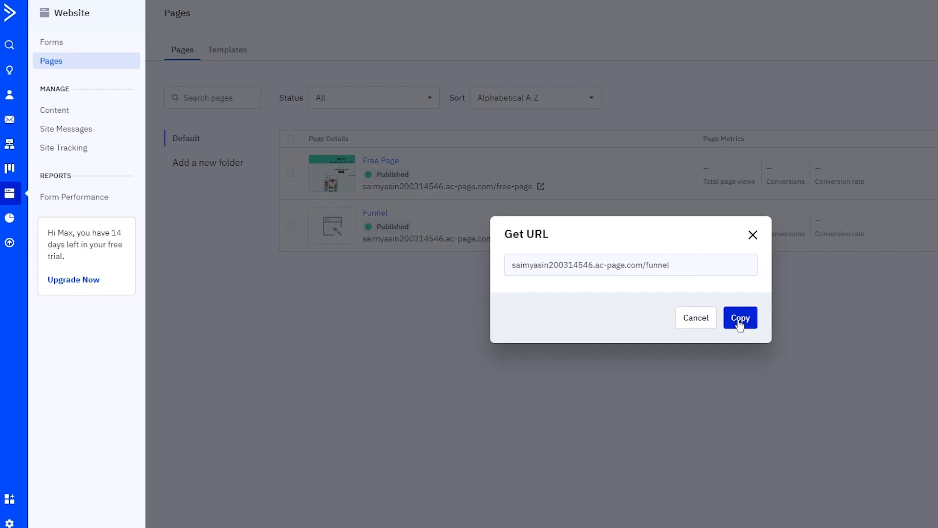
Step: Copy the Funnel page URL and set the Signup form's On Submit to open it
click(739, 320)
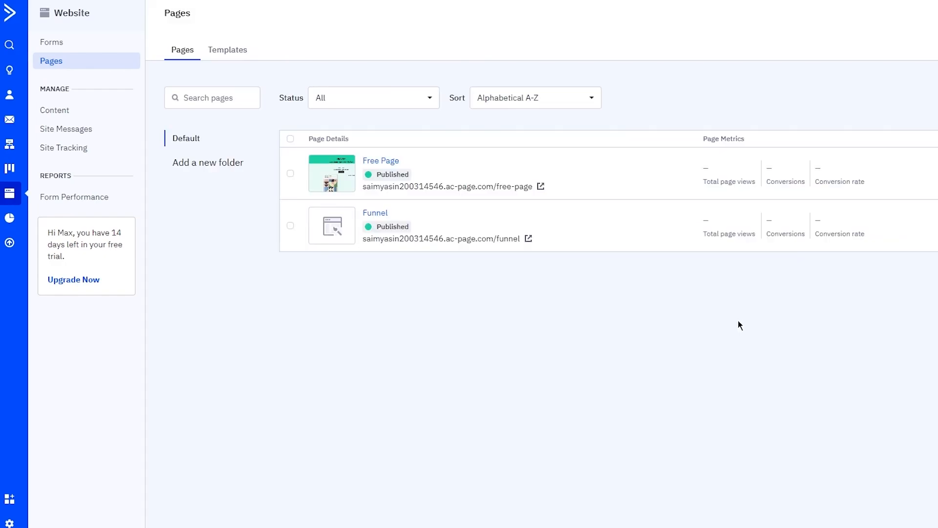
click(62, 43)
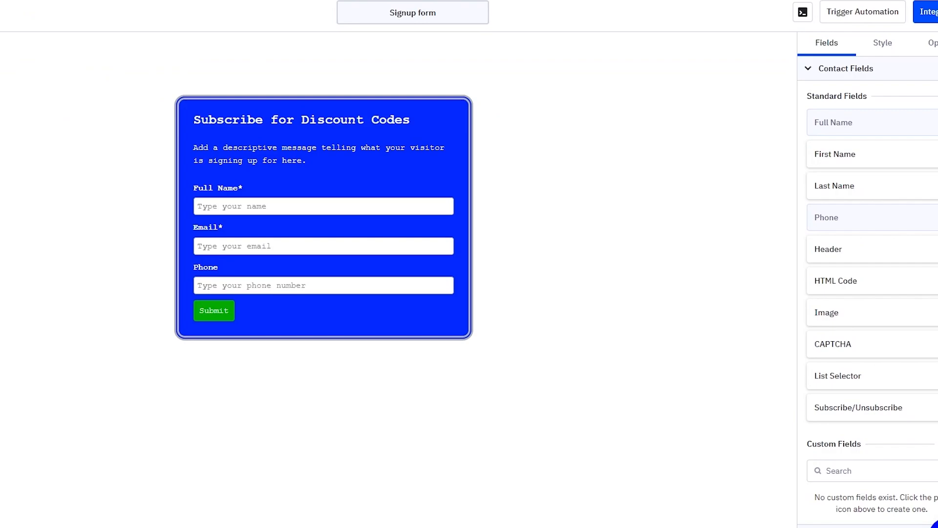
click(217, 314)
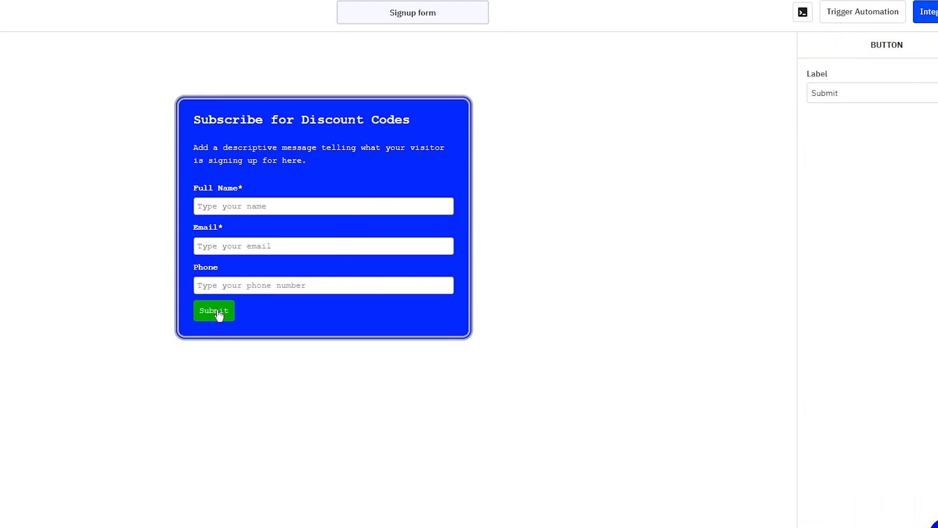
click(743, 96)
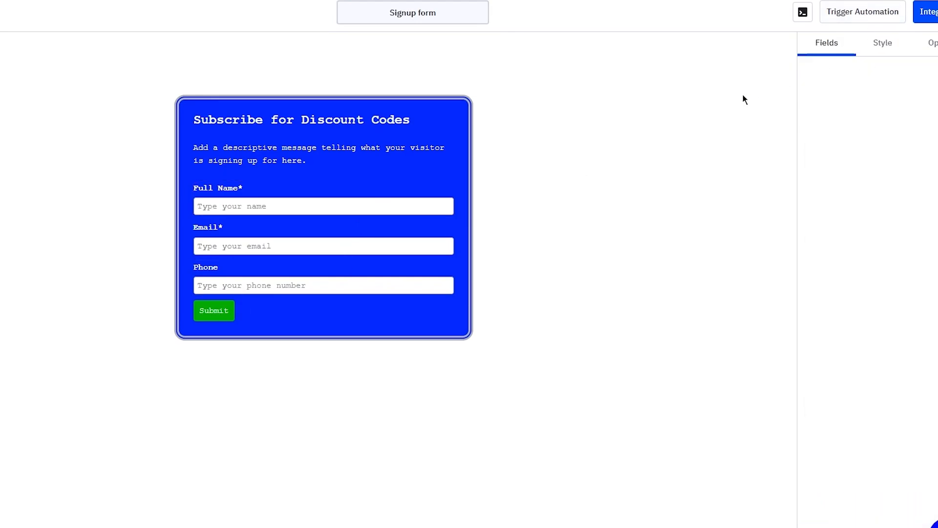
click(879, 49)
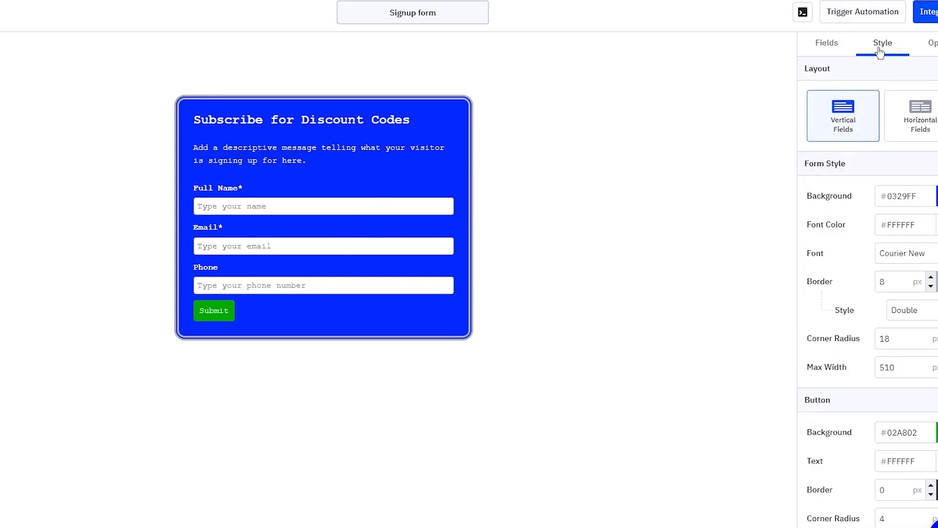
click(908, 49)
click(916, 104)
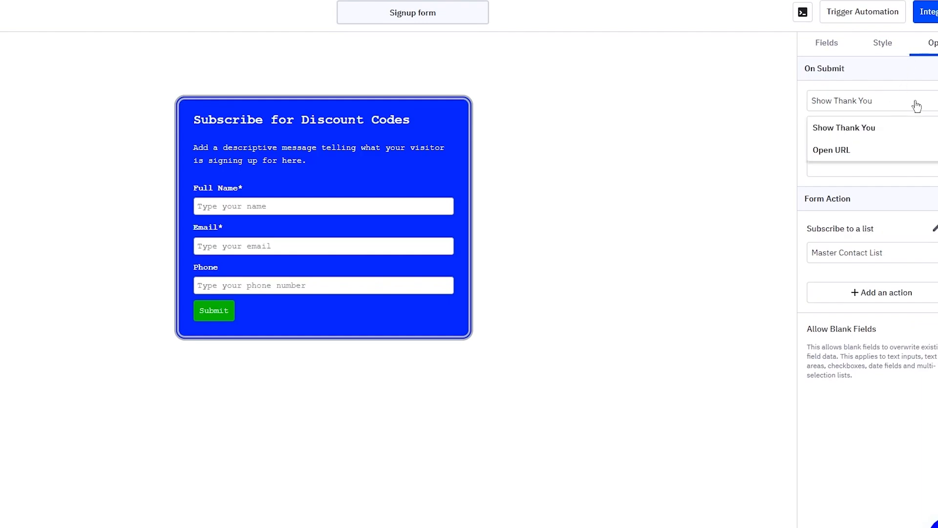
click(869, 155)
click(875, 129)
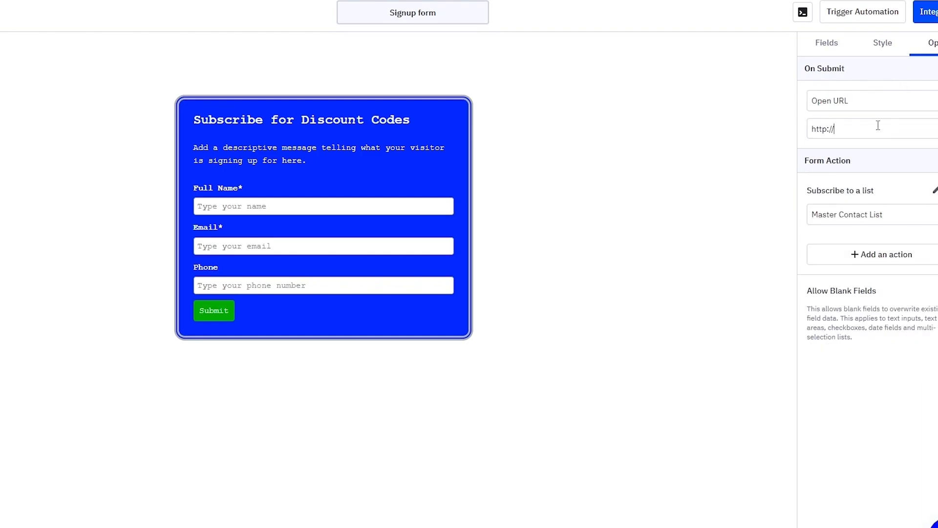
right_click(840, 128)
click(869, 206)
drag(896, 129, 758, 144)
click(880, 130)
Step: Copy the Signup form's share link from Integrate > Link, then save and exit
click(931, 12)
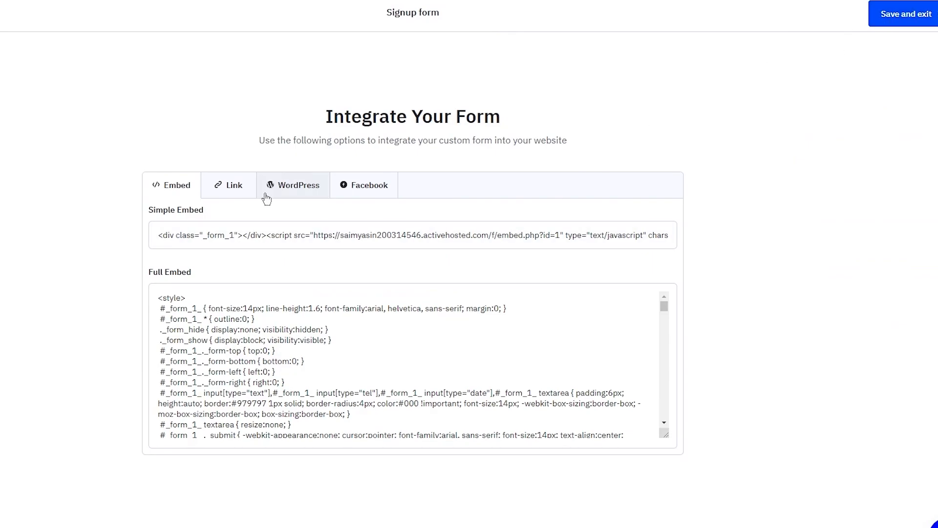
click(246, 189)
click(377, 235)
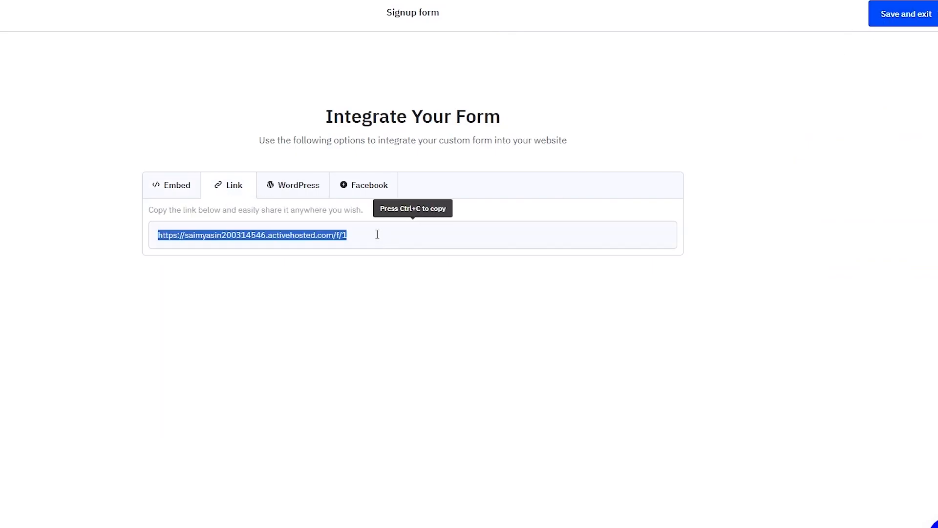
right_click(336, 235)
click(424, 239)
click(889, 16)
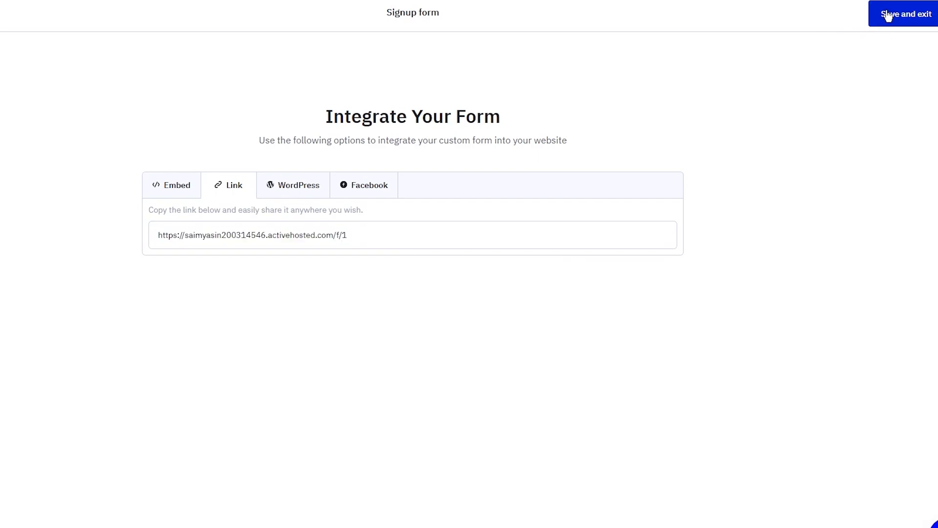
Step: Open the form's share link in a new Chrome tab and submit it empty to check validation
key(ctrl+t)
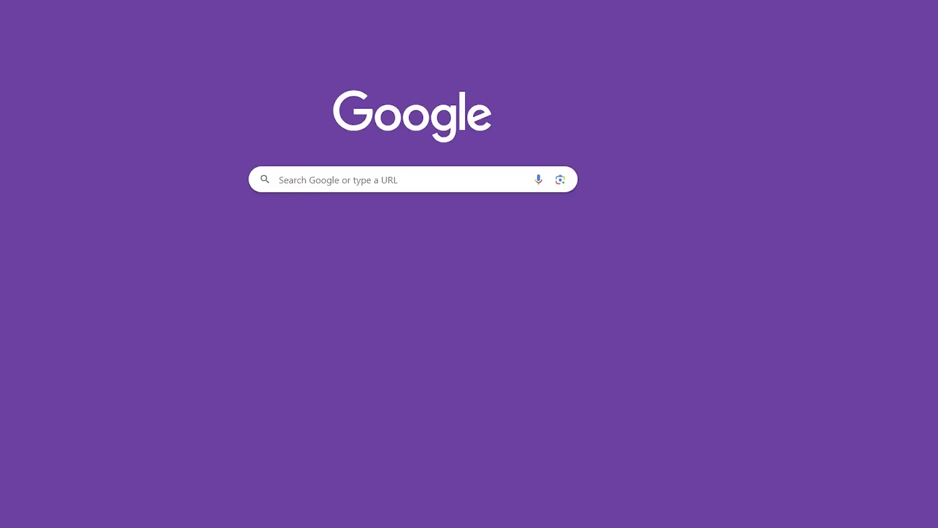
right_click(54, 1)
click(131, 60)
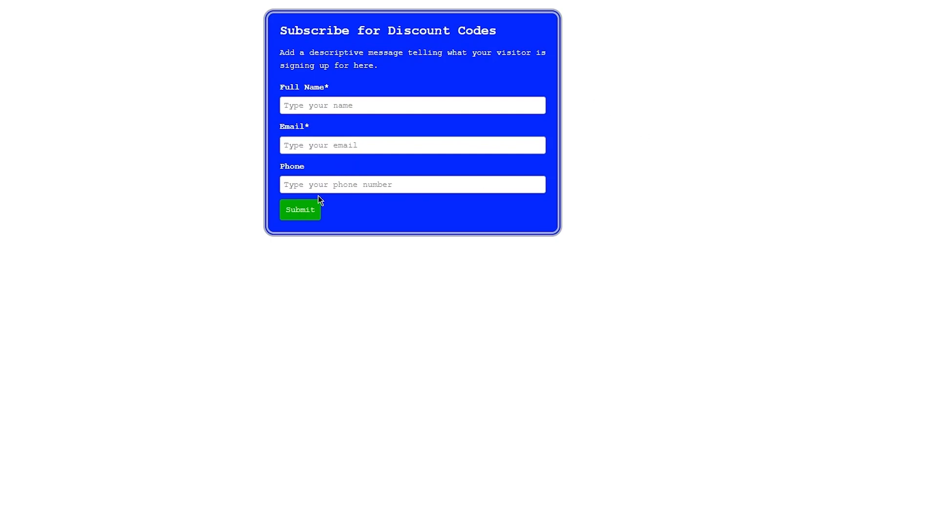
click(299, 215)
Step: Fill in a full name and a saved email address, then submit the test entry
click(344, 100)
text(o)
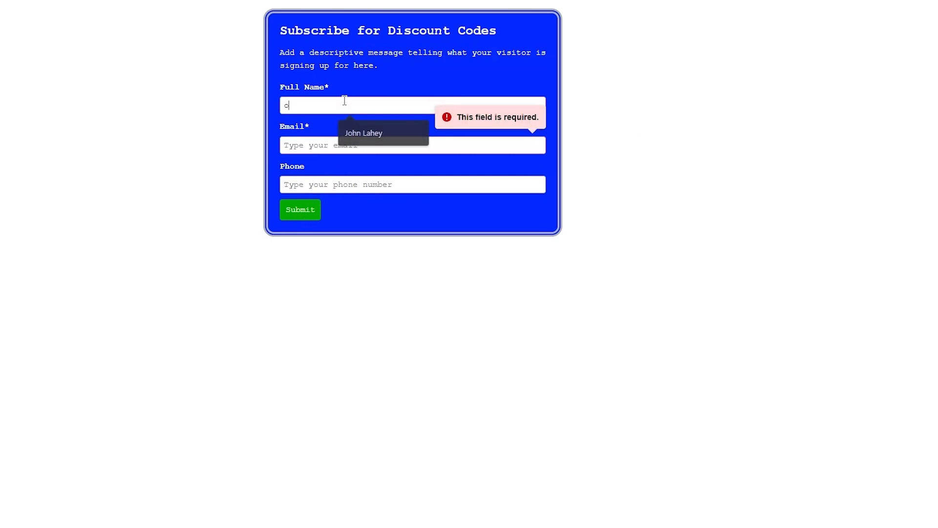
text(j)
click(341, 145)
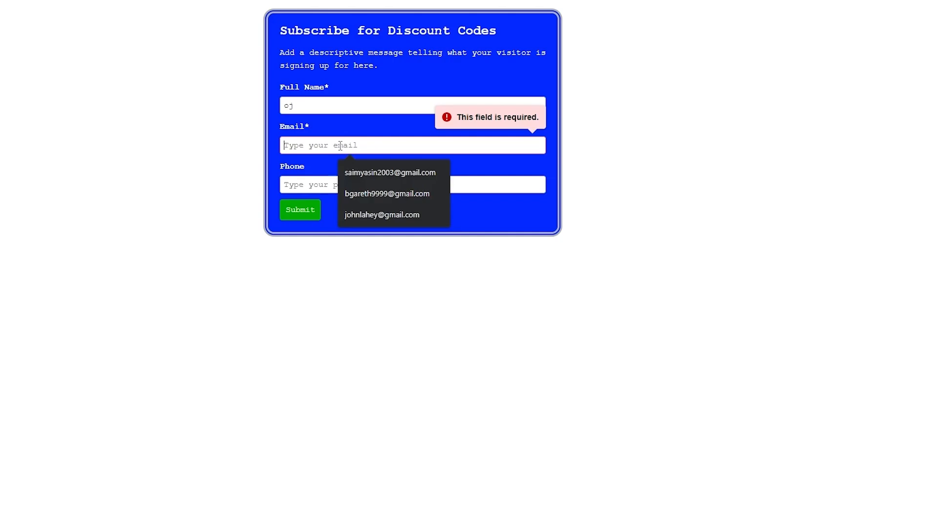
click(394, 195)
click(310, 211)
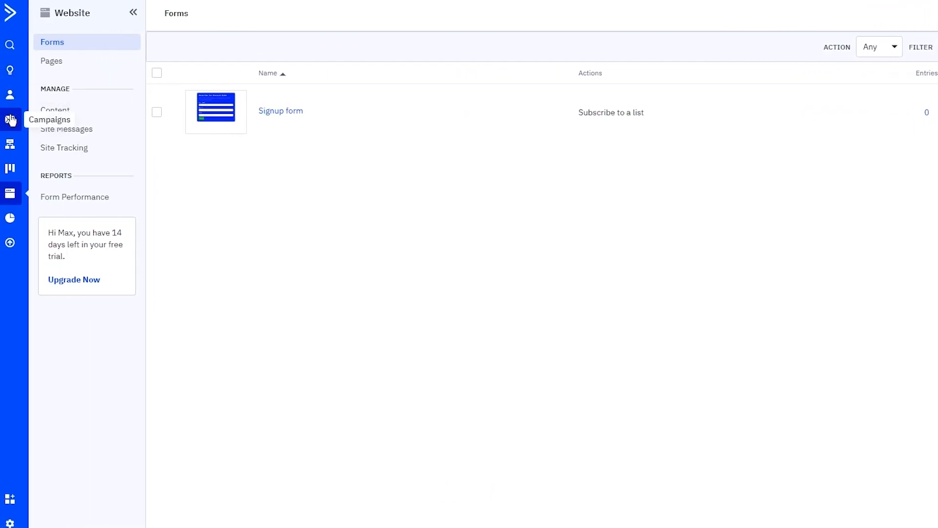
Step: Create a new email campaign under Campaigns and name it 'Newsletter'
click(11, 120)
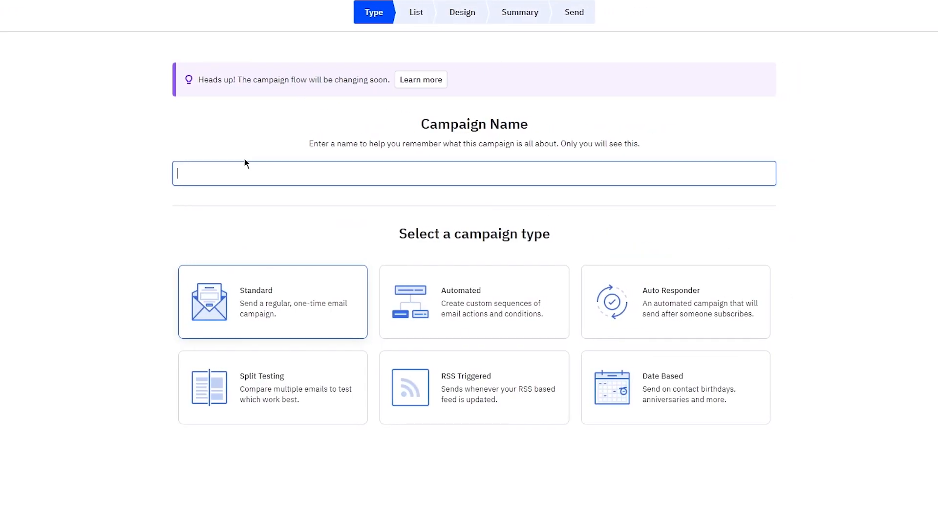
text(Newsletter)
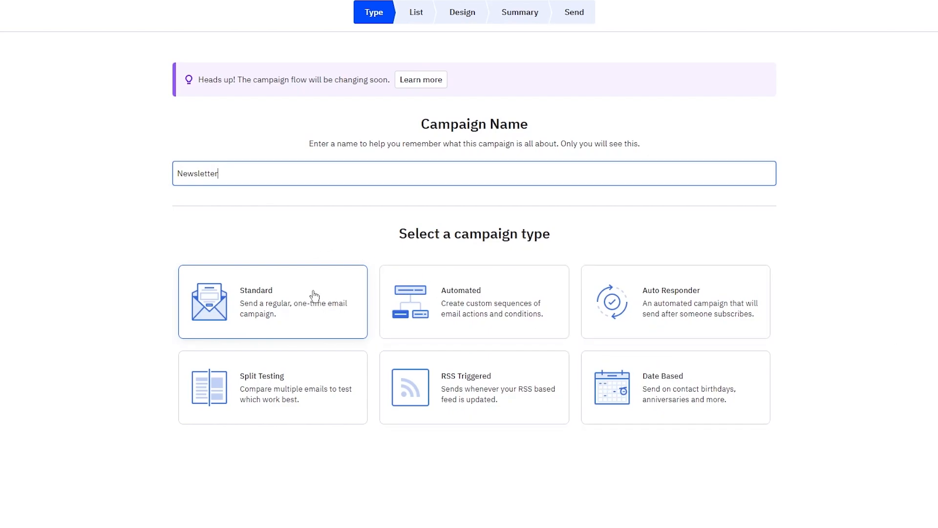
Step: Keep the Standard campaign type for 'Newsletter' and continue to the list step
click(253, 293)
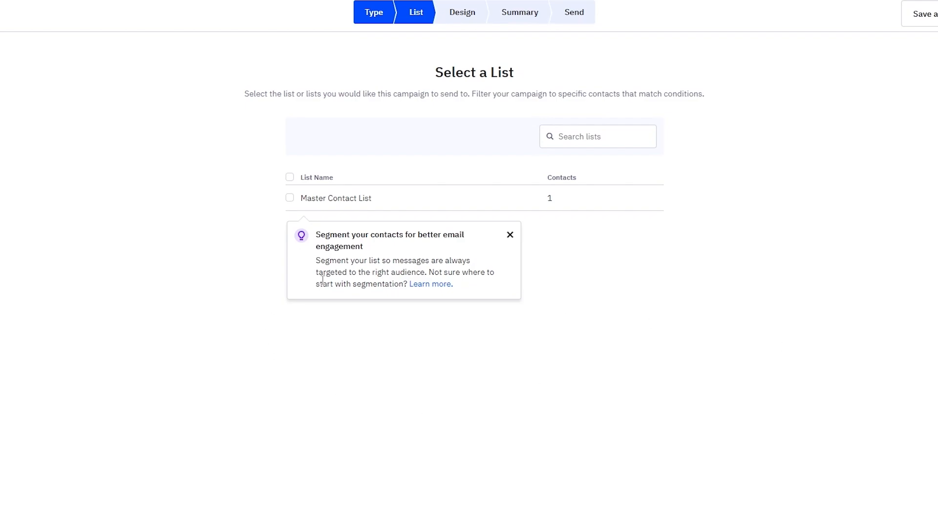
Step: Dismiss the segmentation tip, choose Master Contact List as recipients, and proceed to Design
click(508, 236)
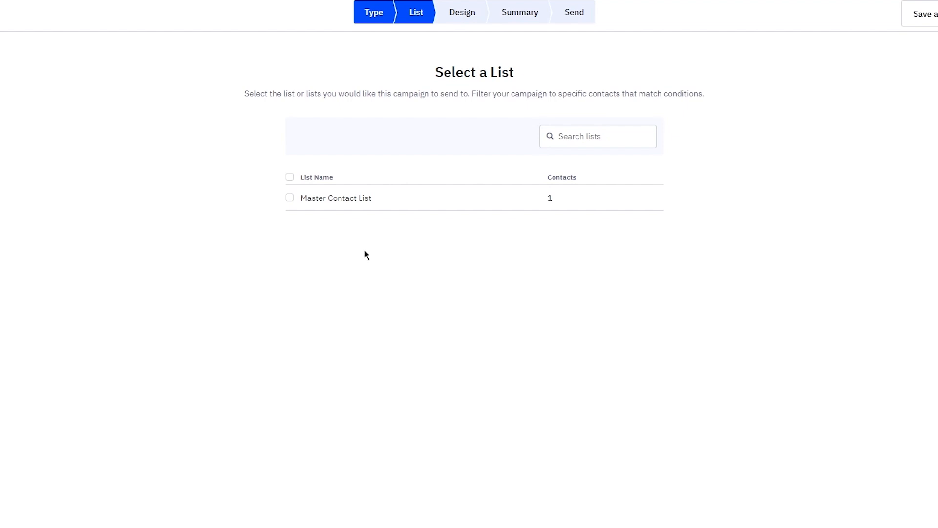
click(287, 198)
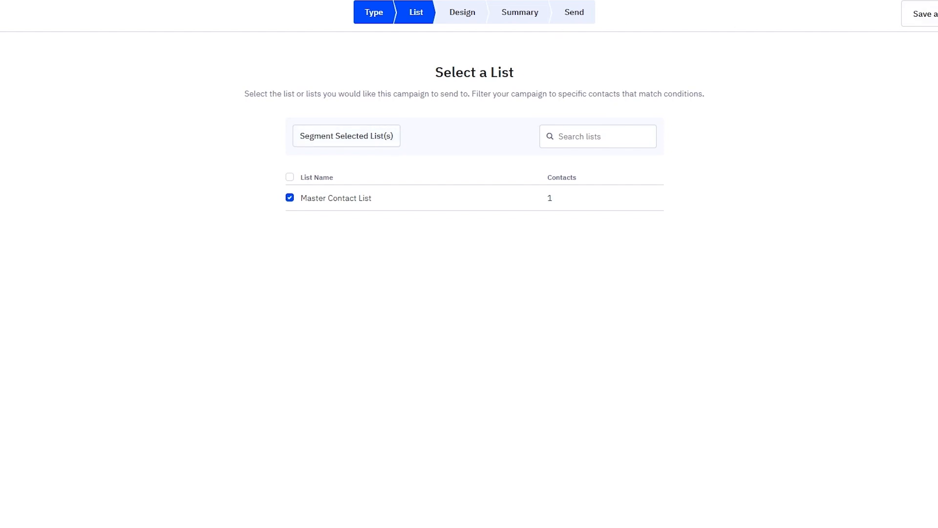
click(936, 13)
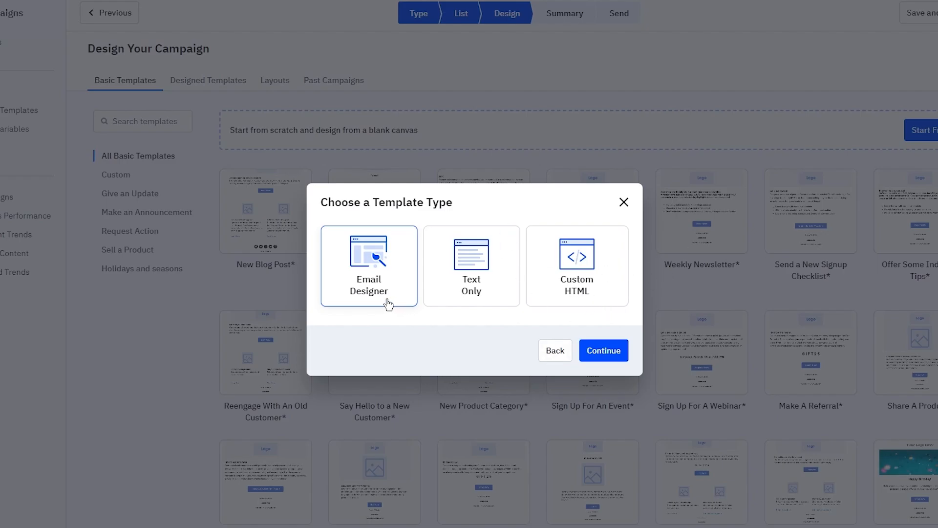
Step: Choose the Email Designer template type and the Weekly Newsletter template
click(430, 287)
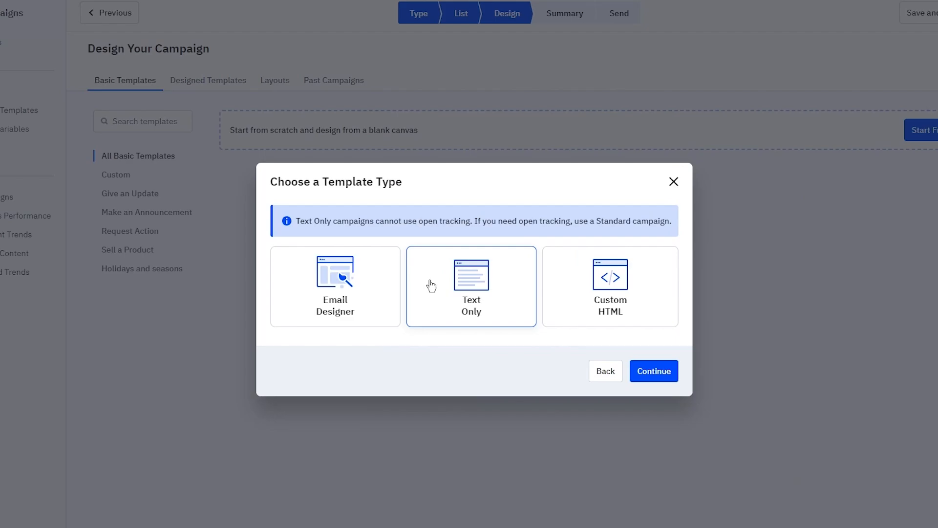
click(395, 280)
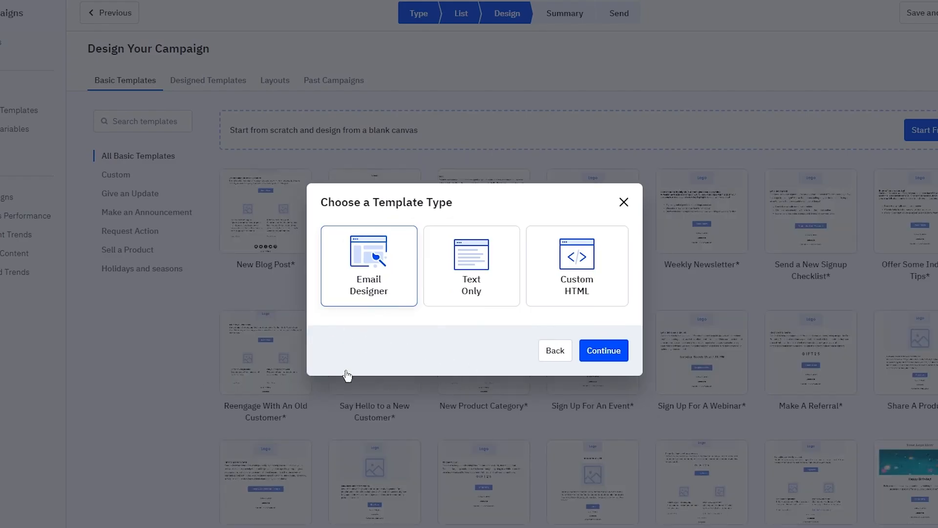
click(608, 351)
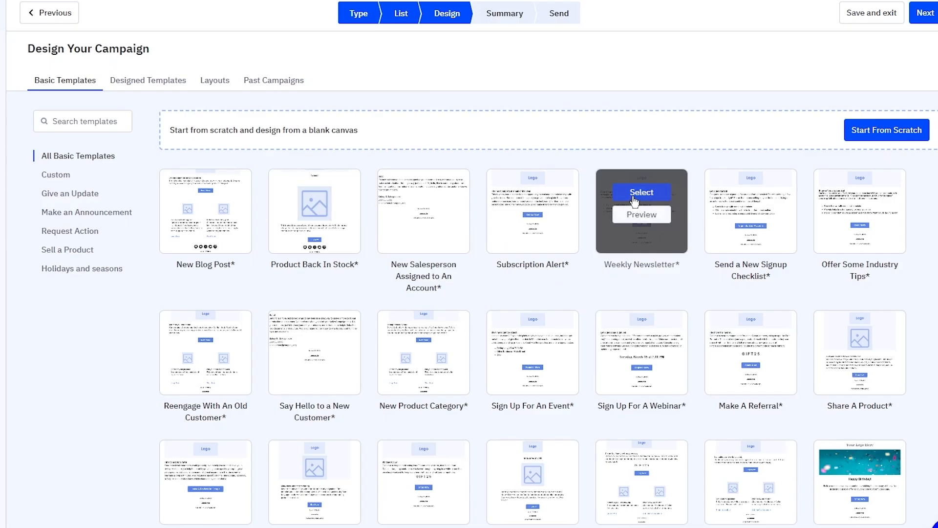
click(634, 195)
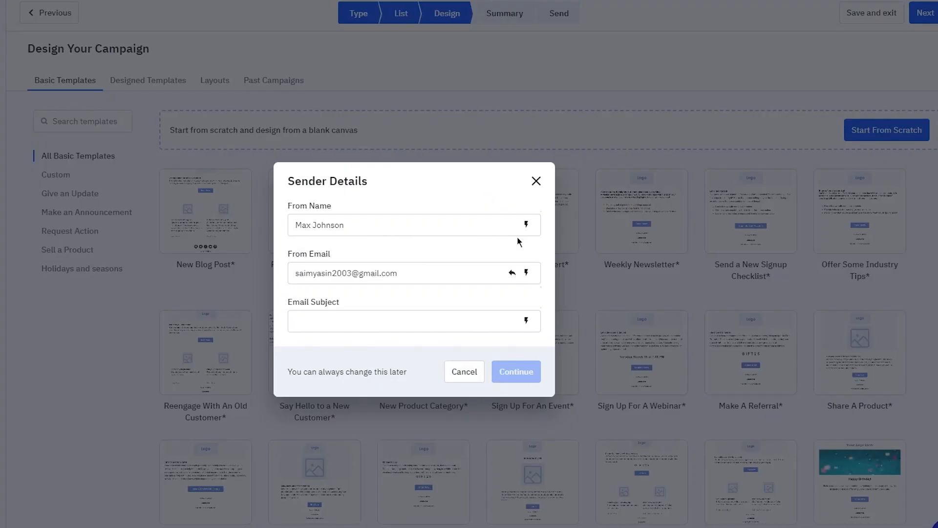
Step: Confirm the sender name and email, and set the subject 'These are the latest Discounts that we'
click(365, 224)
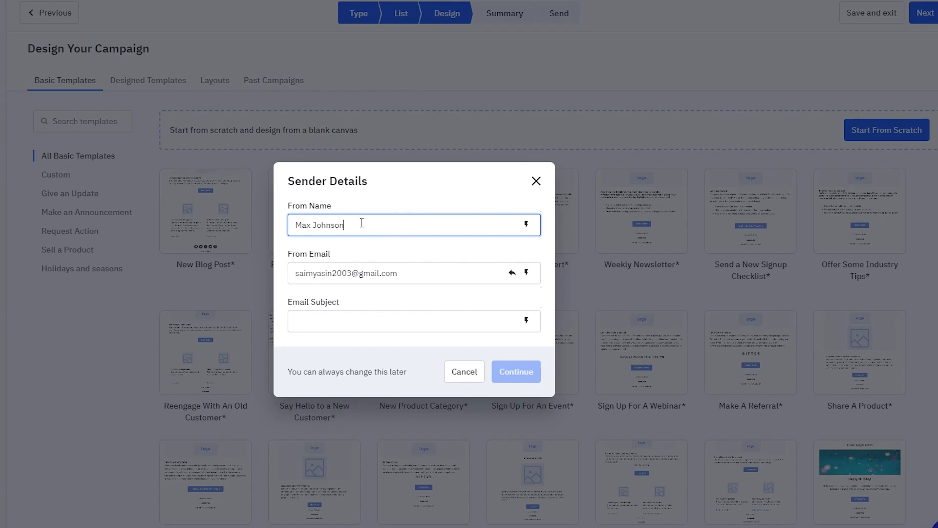
click(408, 269)
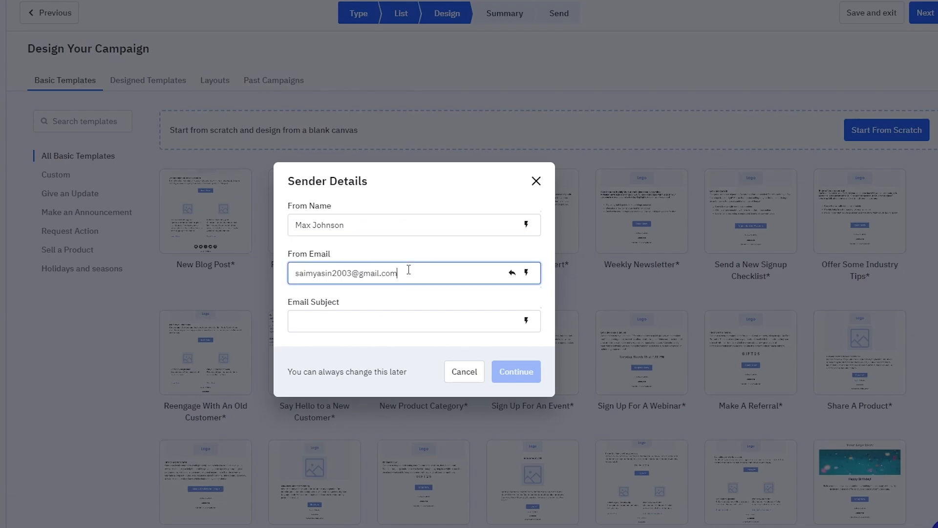
click(413, 311)
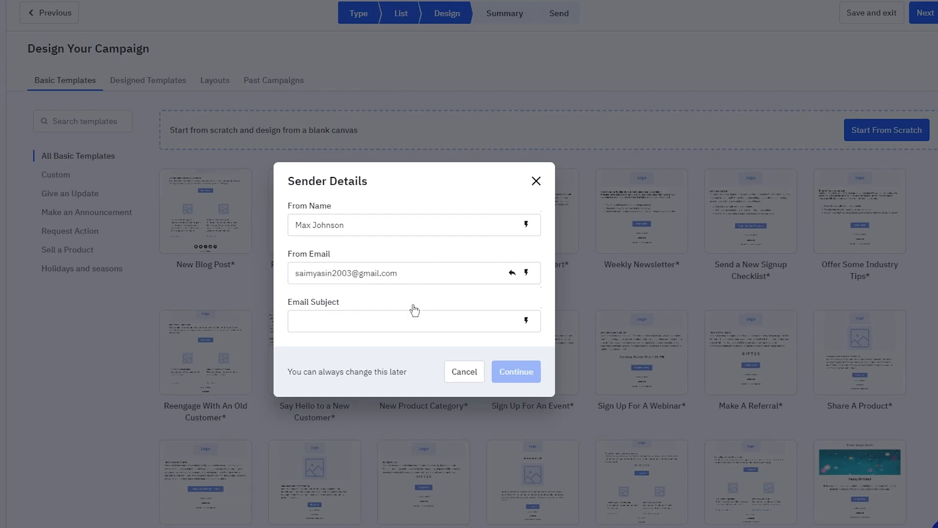
click(423, 272)
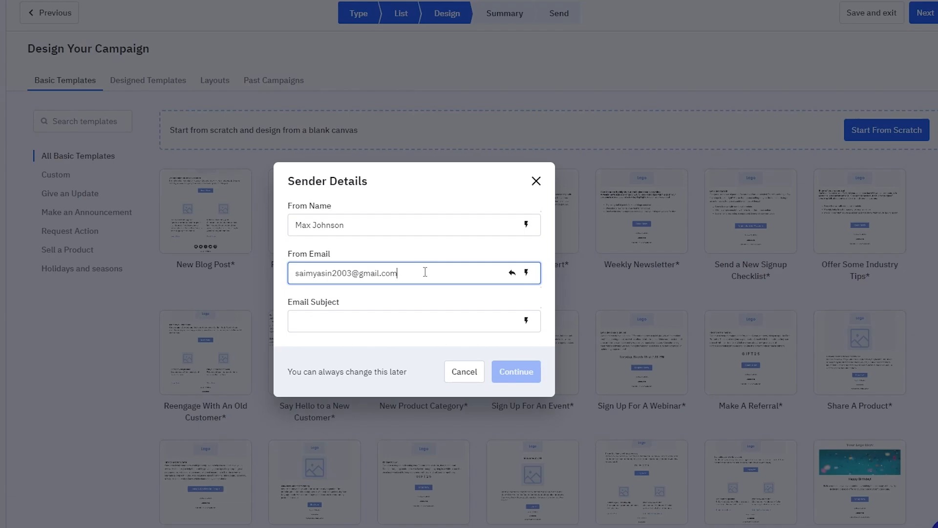
click(350, 320)
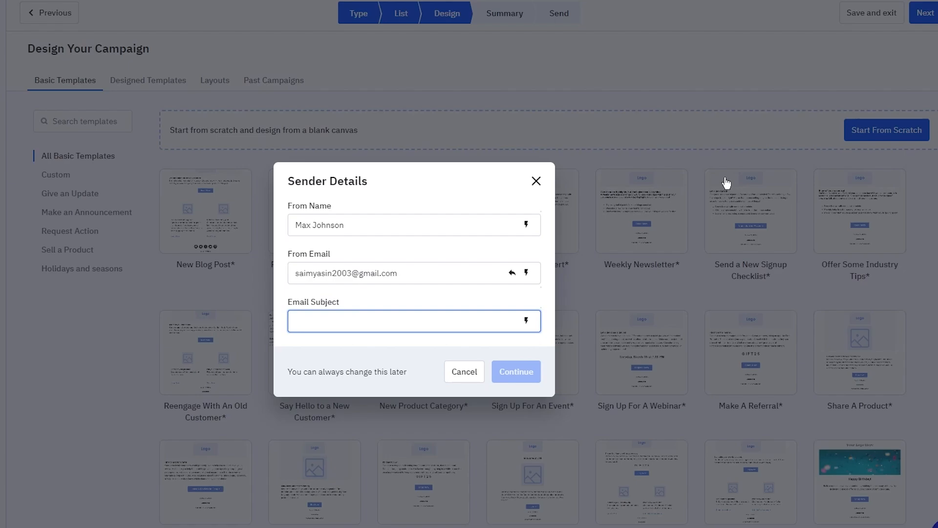
text(The)
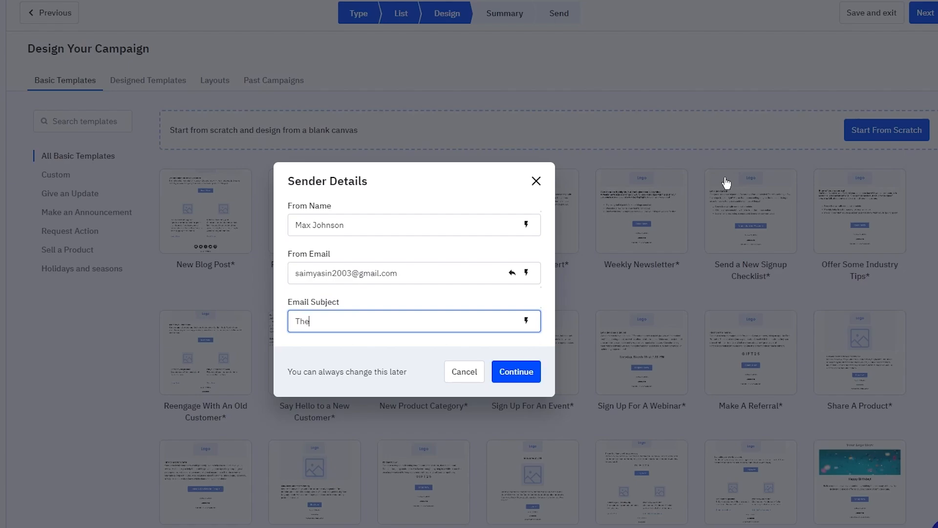
text(se are the latest Discounts that)
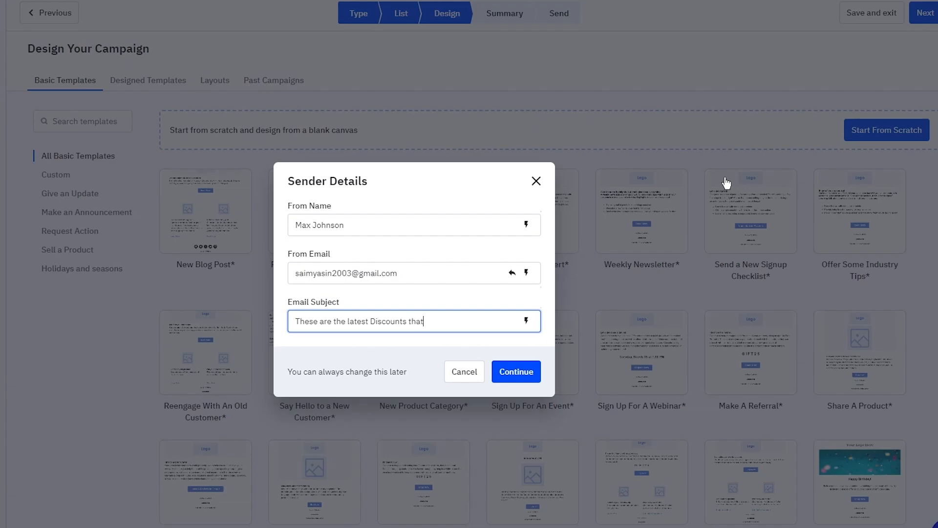
text( we have)
click(521, 376)
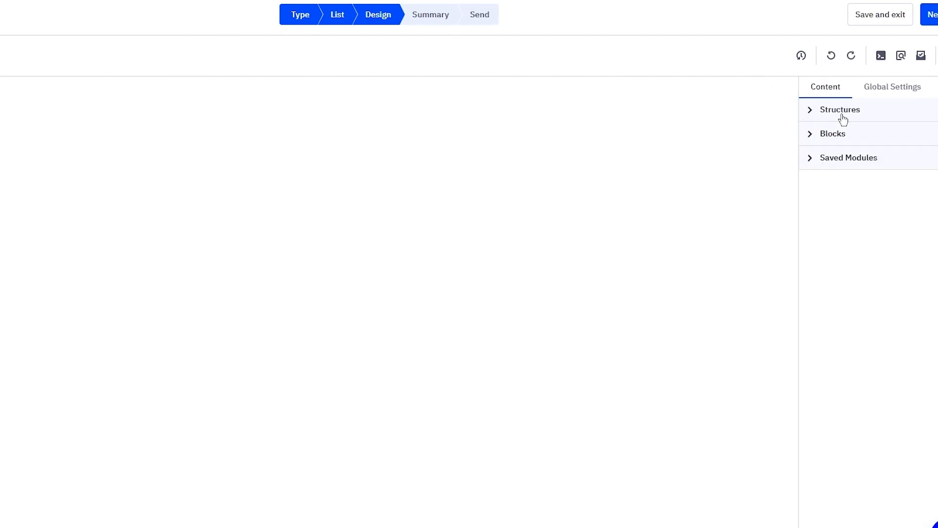
Step: Select the template's Logo image and bring up Content Manager to replace it
click(835, 128)
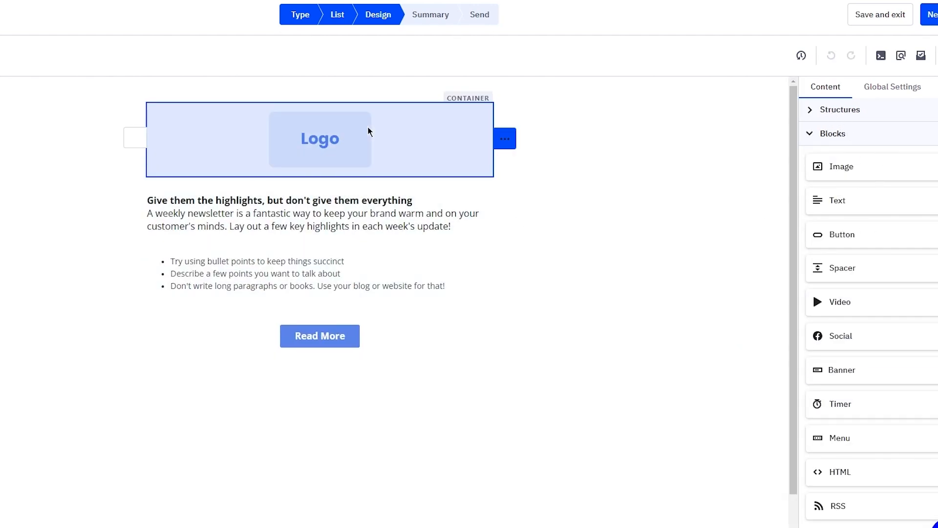
click(341, 137)
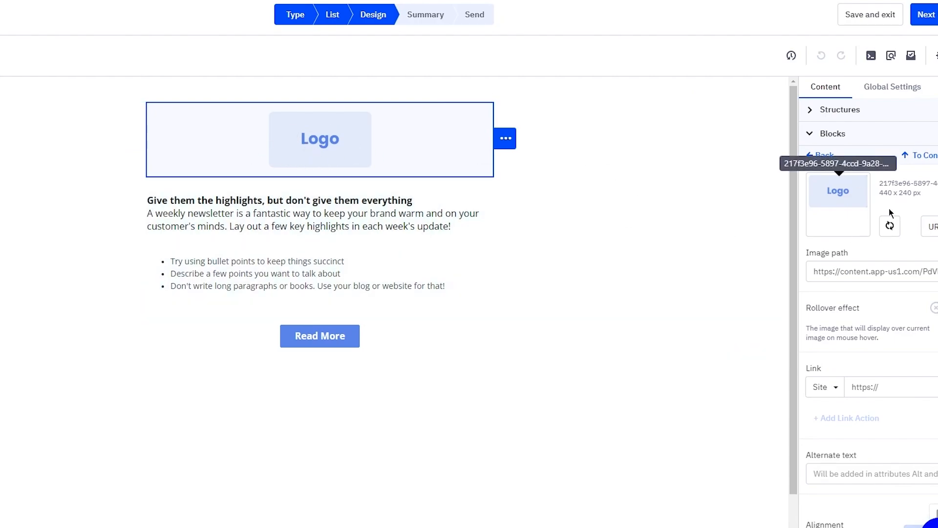
click(934, 231)
click(934, 232)
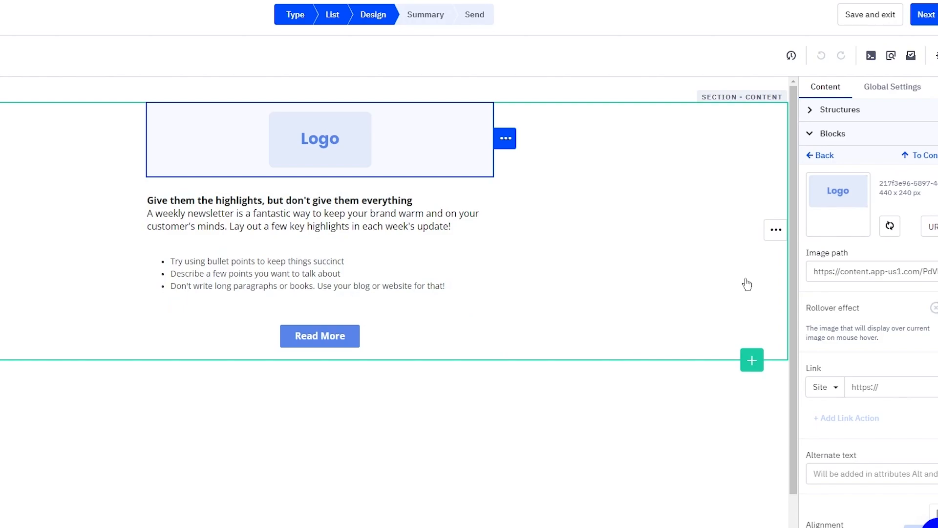
click(507, 150)
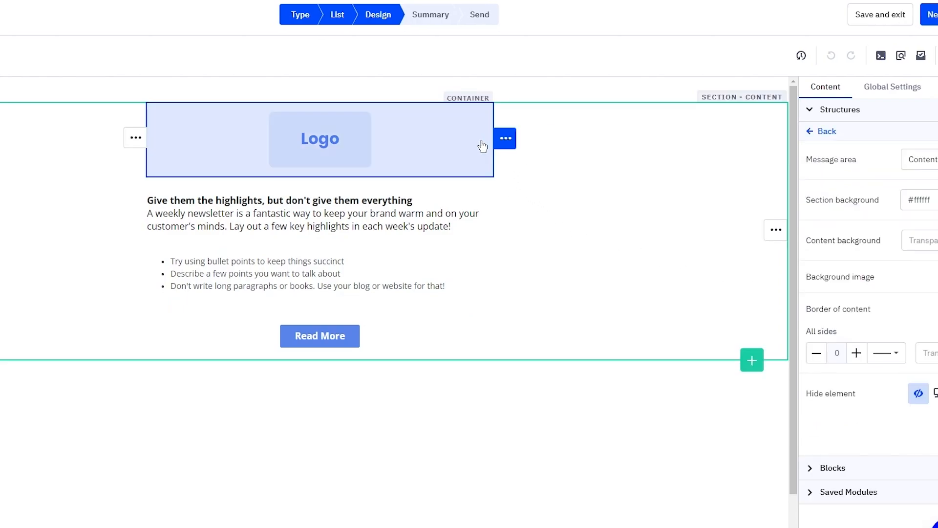
click(406, 145)
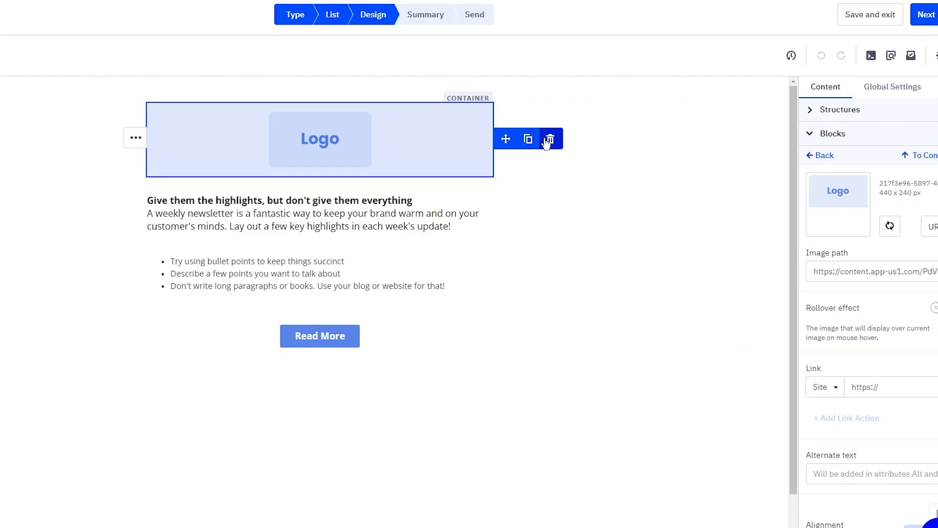
click(931, 230)
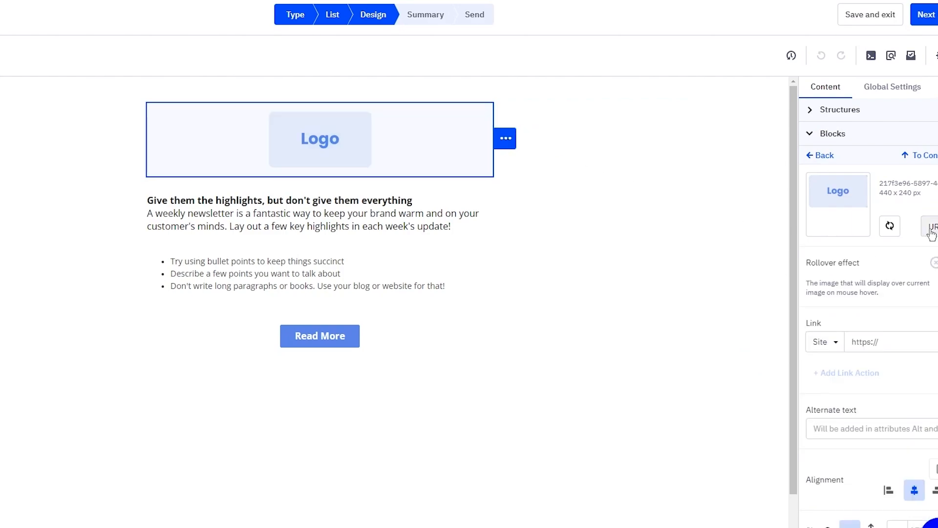
click(931, 229)
click(913, 271)
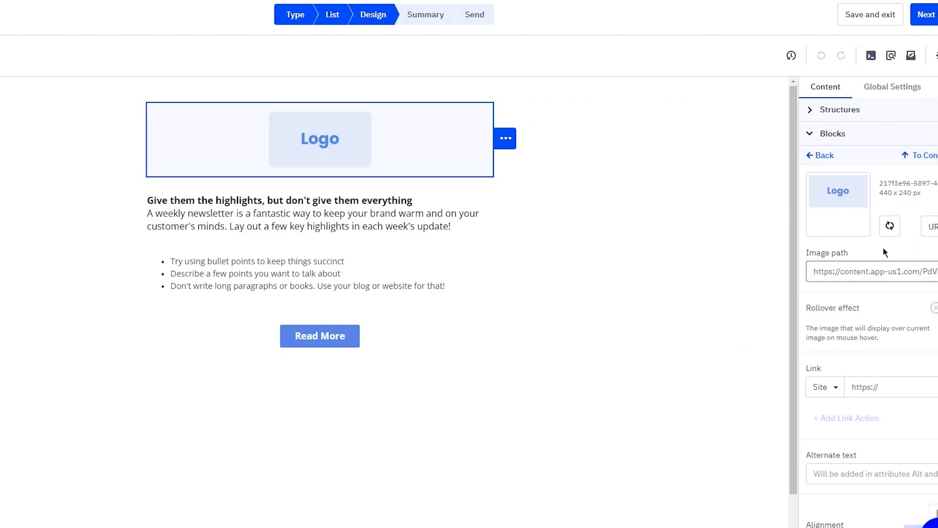
click(890, 226)
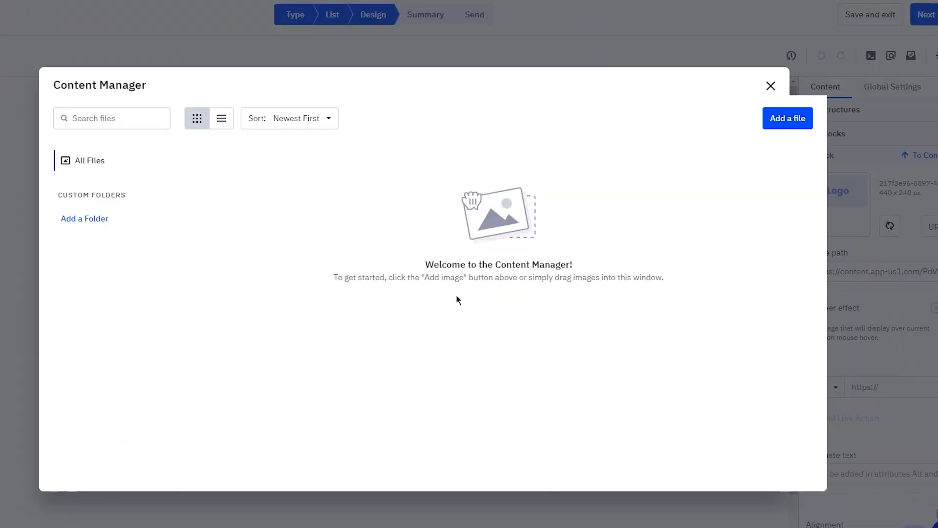
Step: Upload the Black and White Art image and insert it in place of the Logo
click(771, 126)
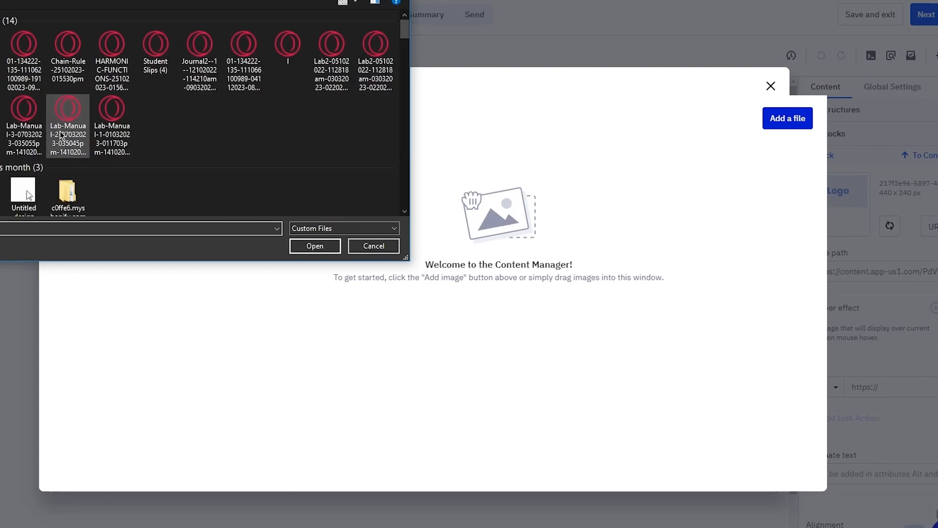
scroll(60, 135, down, 5)
scroll(145, 117, up, 2)
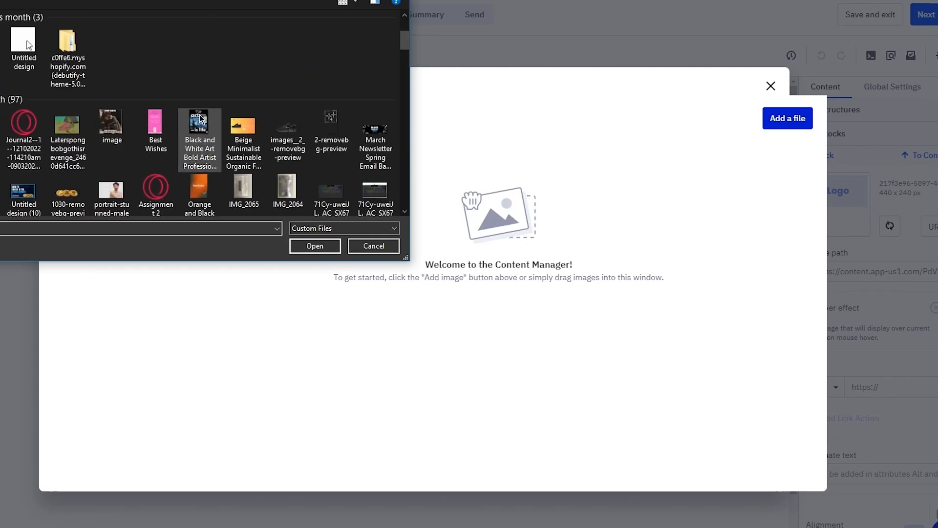
double_click(200, 117)
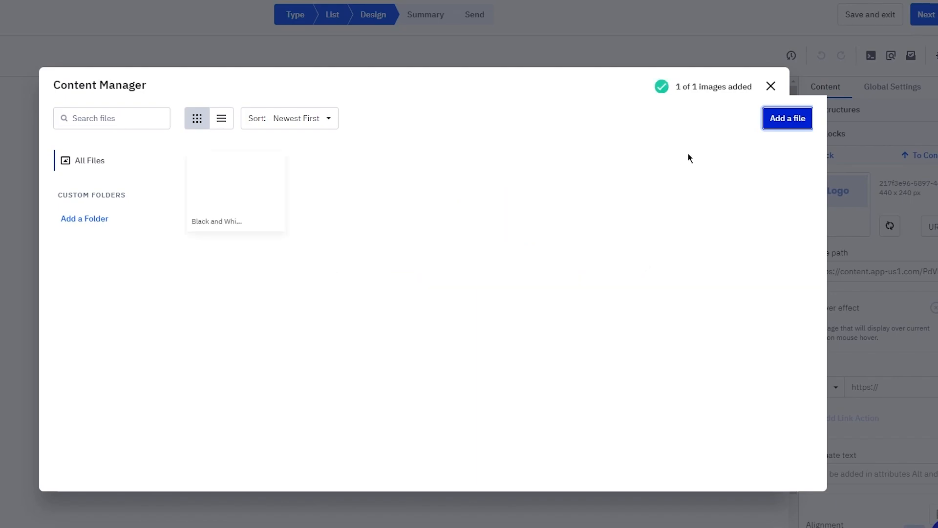
mouse_move(245, 160)
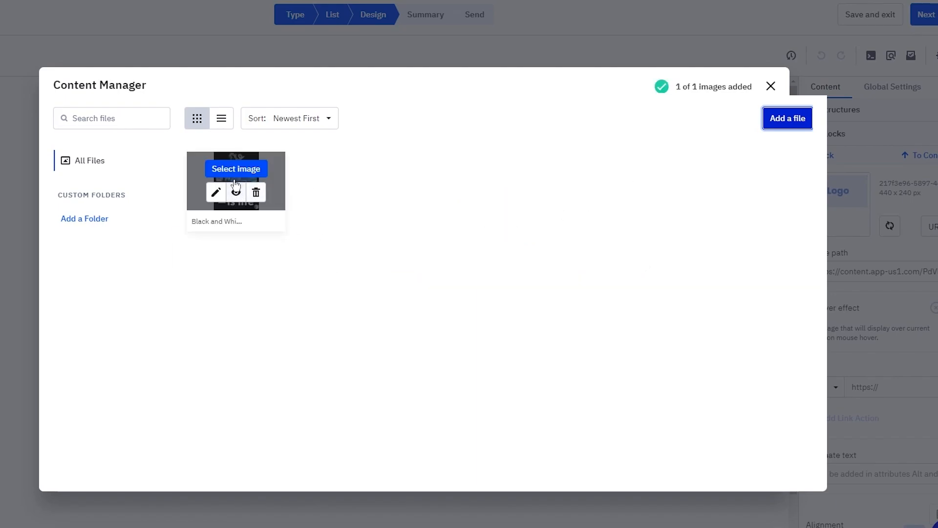
click(228, 174)
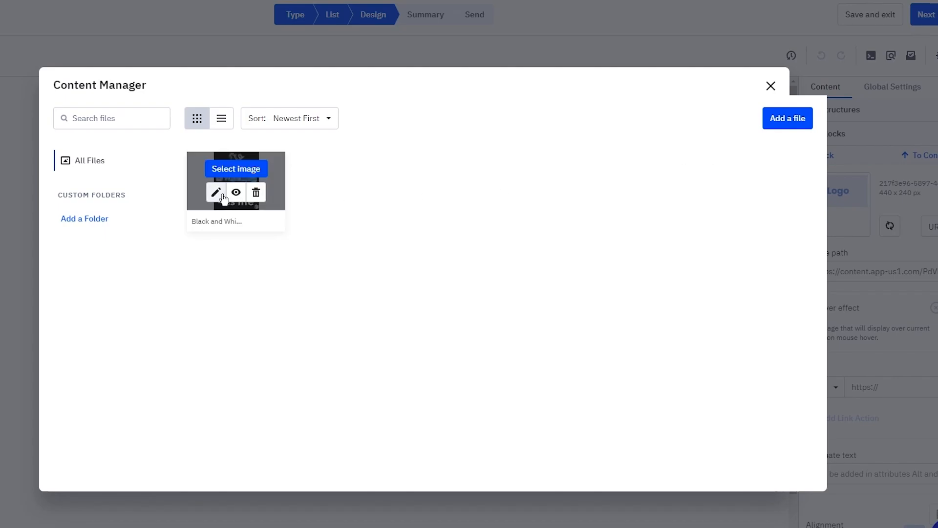
click(220, 197)
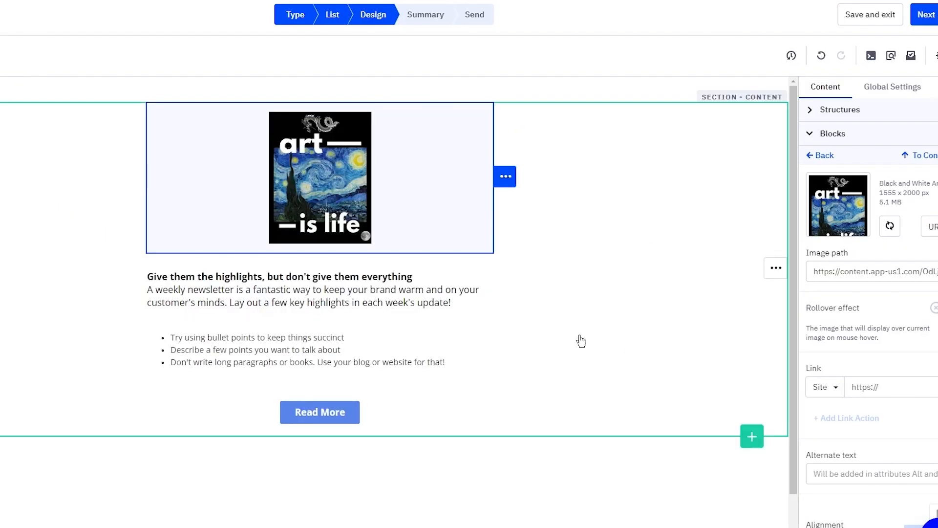
Step: Select the body text and section, then deselect so the Structures panel appears
click(385, 305)
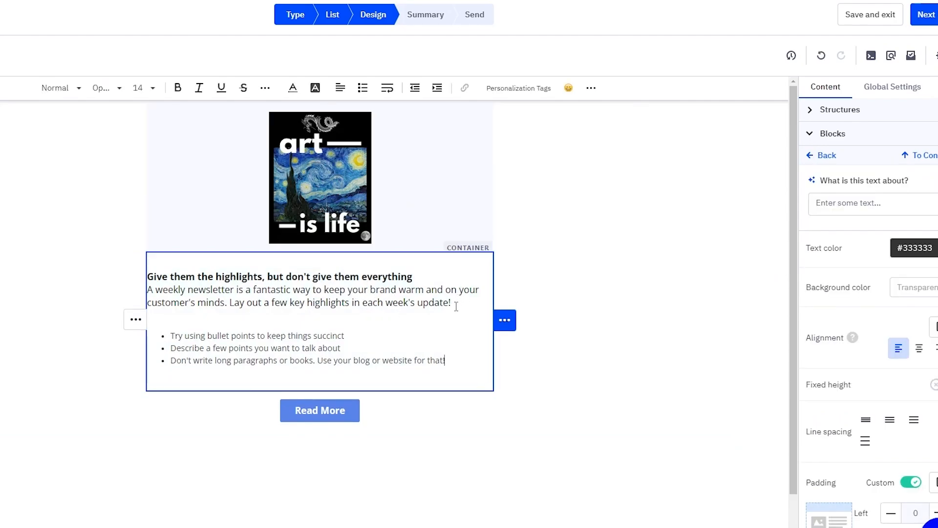
drag(456, 306, 137, 276)
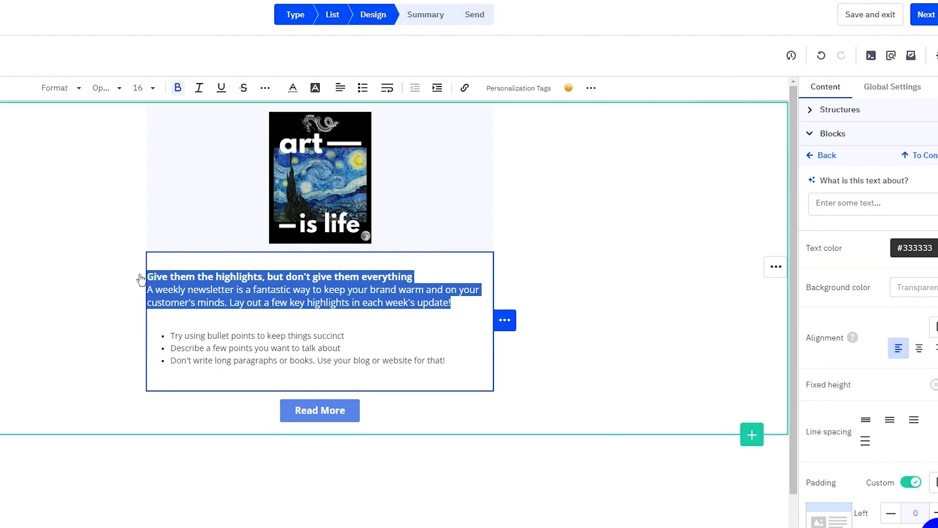
click(74, 237)
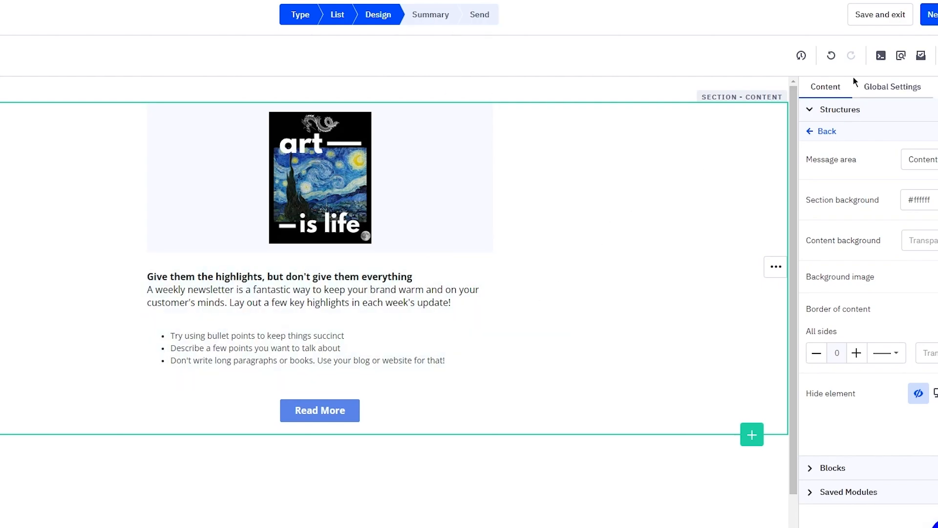
click(625, 81)
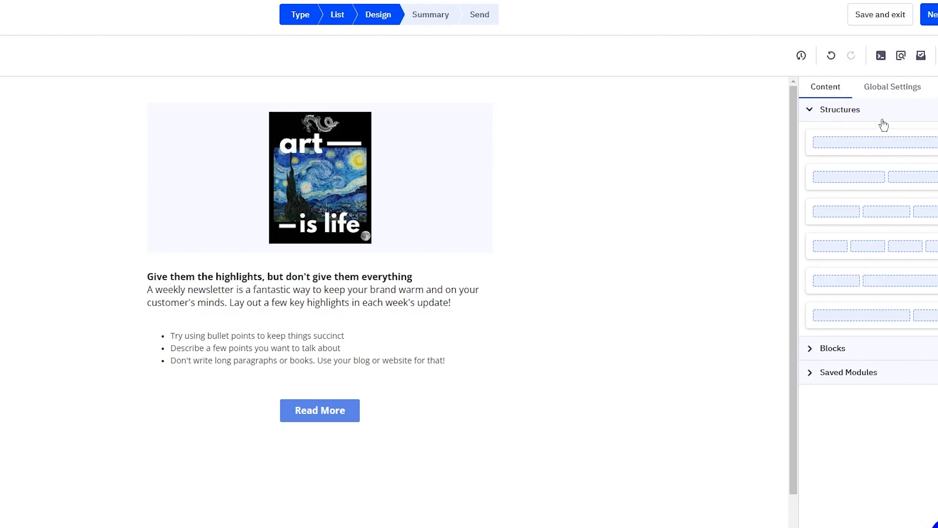
Step: Add a one-column row with a centred, bold text block above the art image
drag(856, 142, 321, 106)
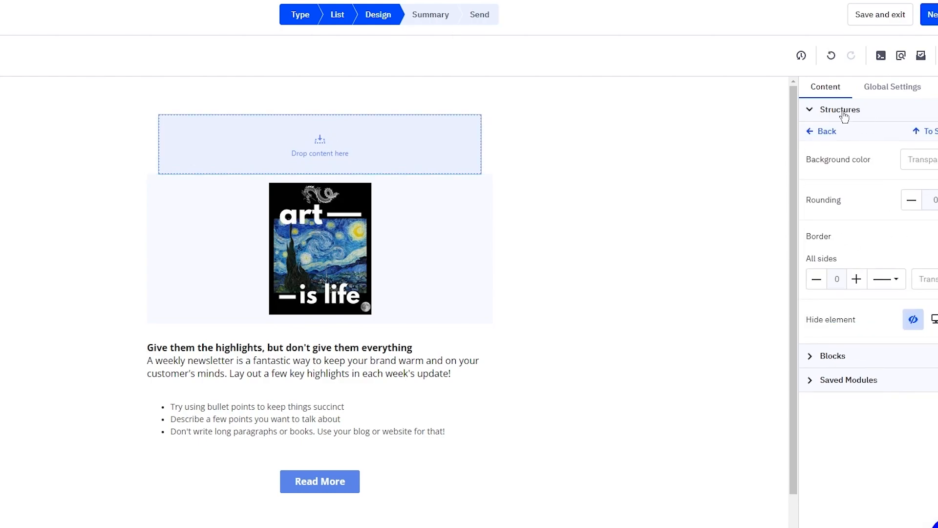
click(830, 357)
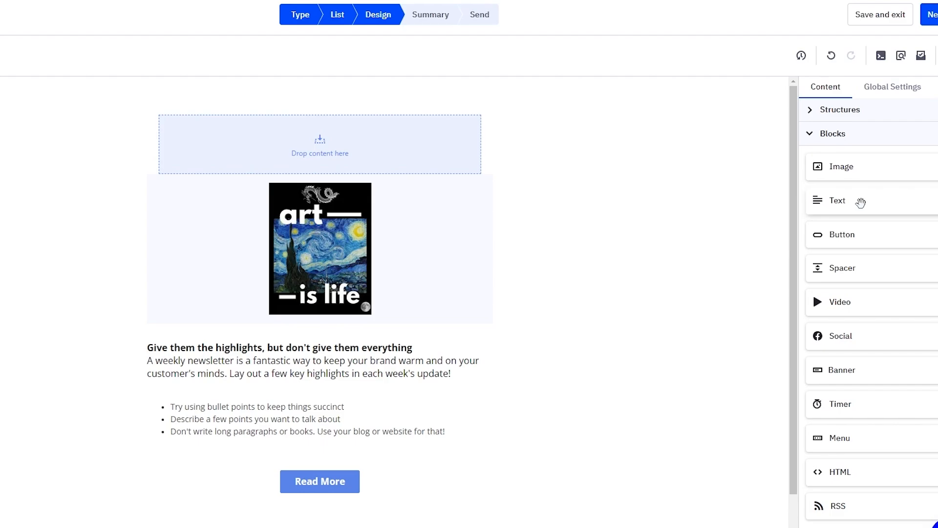
drag(861, 202, 306, 133)
click(186, 120)
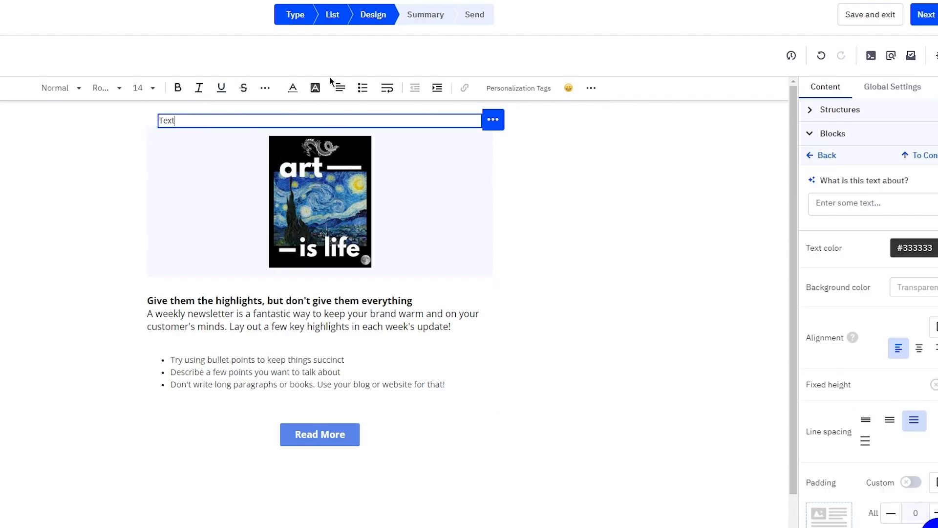
click(341, 88)
click(348, 122)
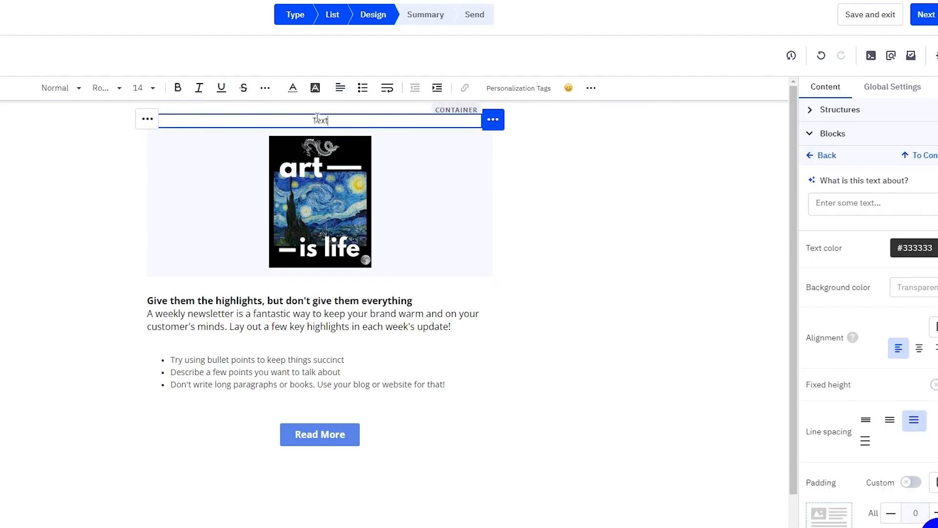
click(178, 88)
Step: Type 'NFT DISCOUNT SPREE!!!' as the heading, make it bold, and set size 23
drag(342, 120, 312, 120)
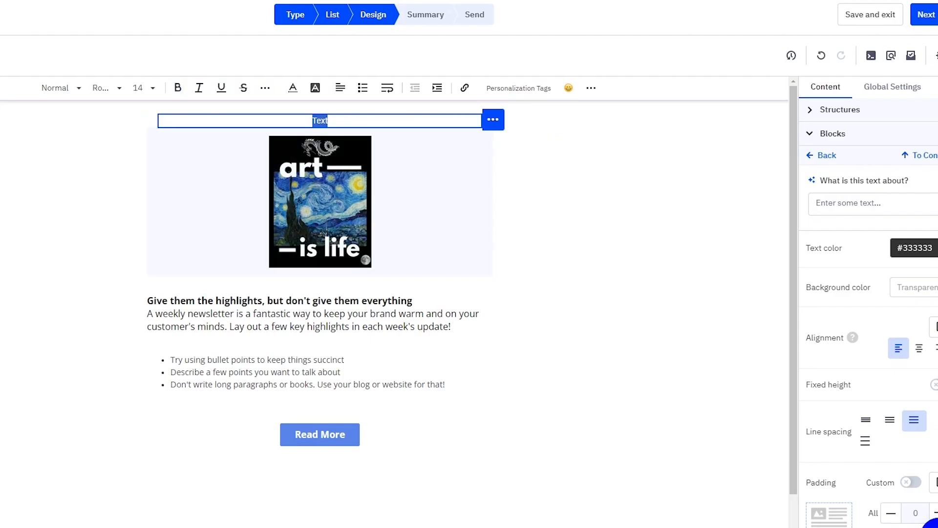
text(NFT DISCOUNT S)
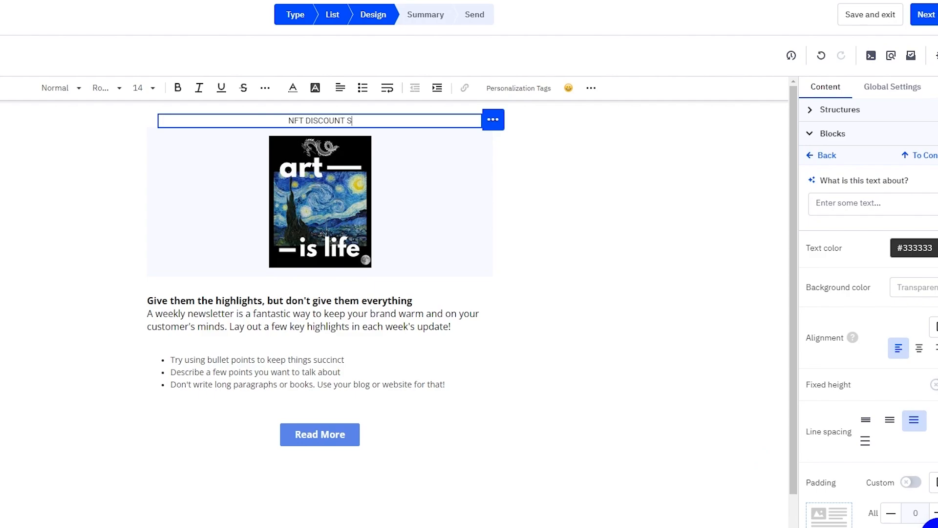
text(PREE!!!)
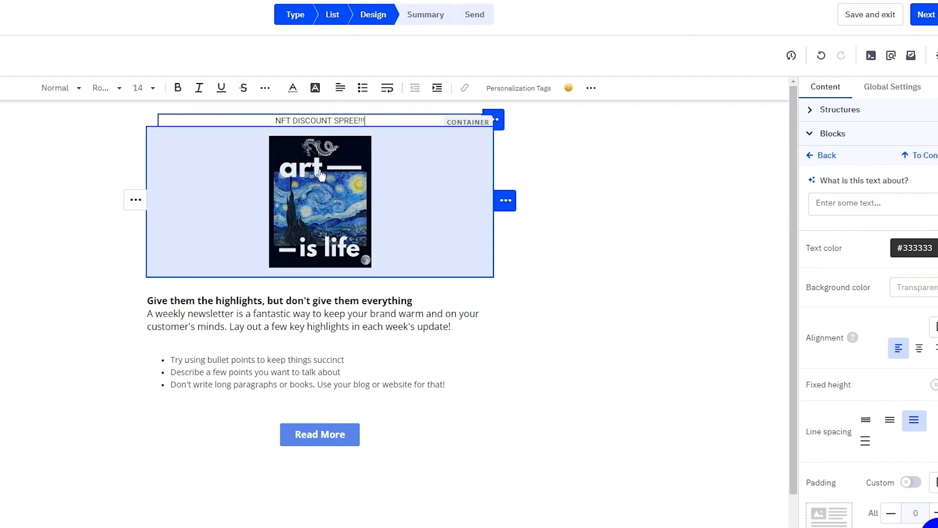
drag(370, 121, 223, 120)
click(177, 87)
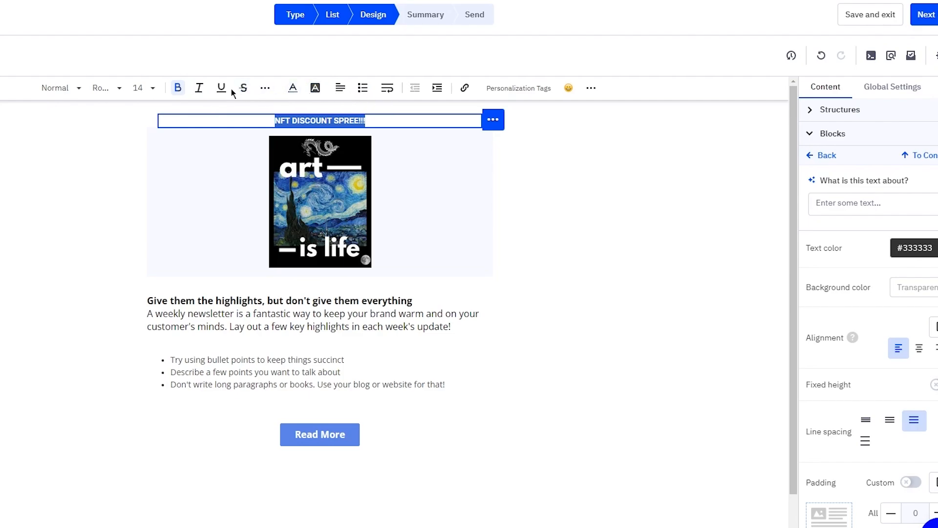
click(144, 91)
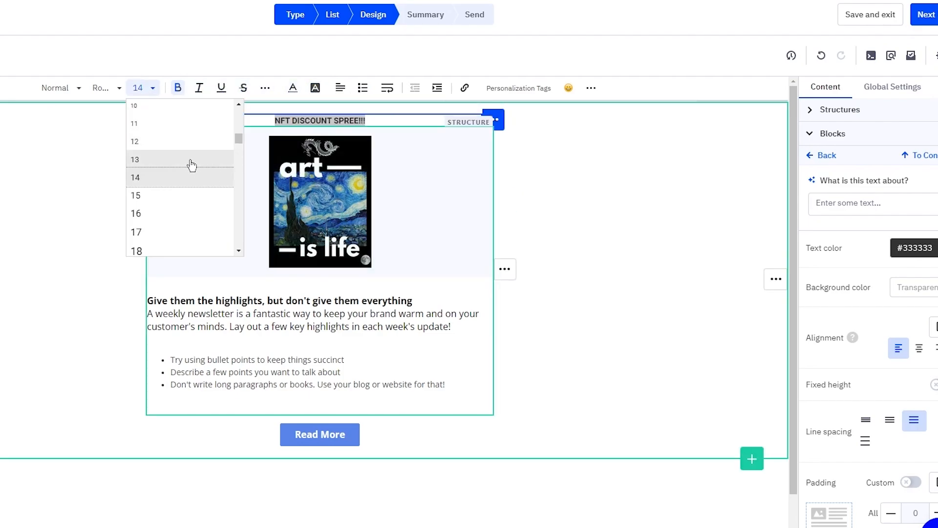
scroll(180, 205, down, 3)
click(182, 242)
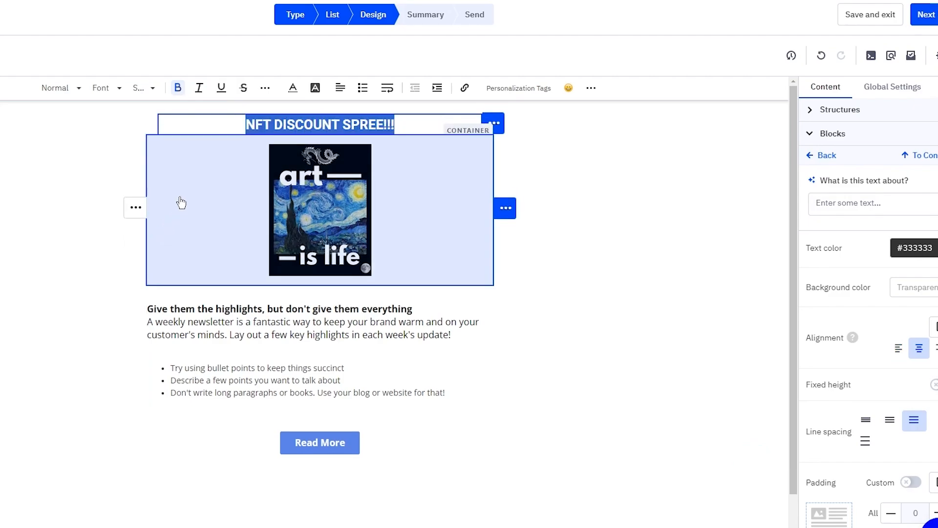
click(664, 182)
click(427, 161)
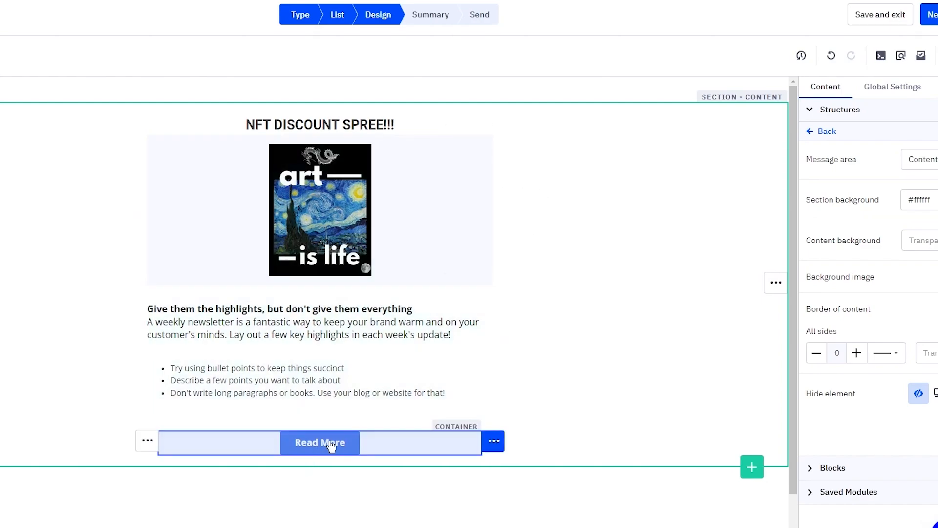
Step: Change the Read More button's label to 'Check More'
click(401, 427)
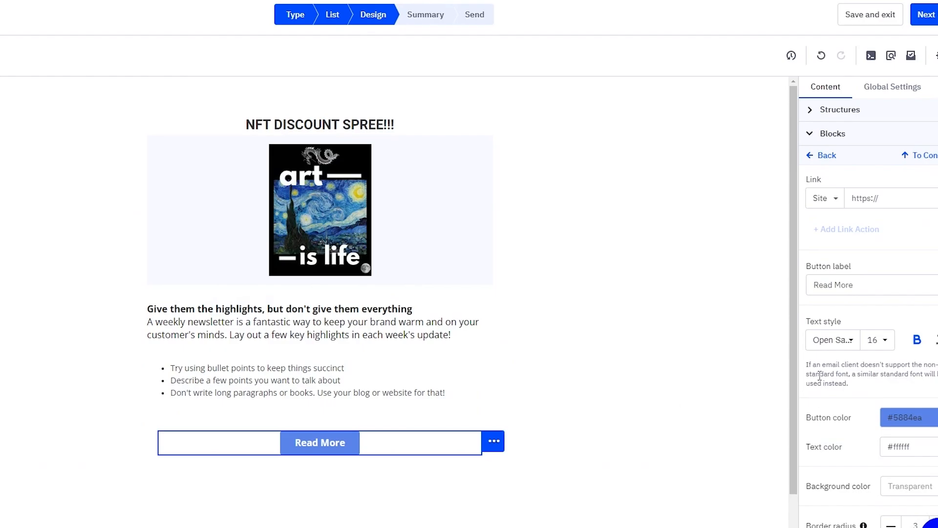
scroll(819, 377, down, 8)
scroll(888, 358, up, 8)
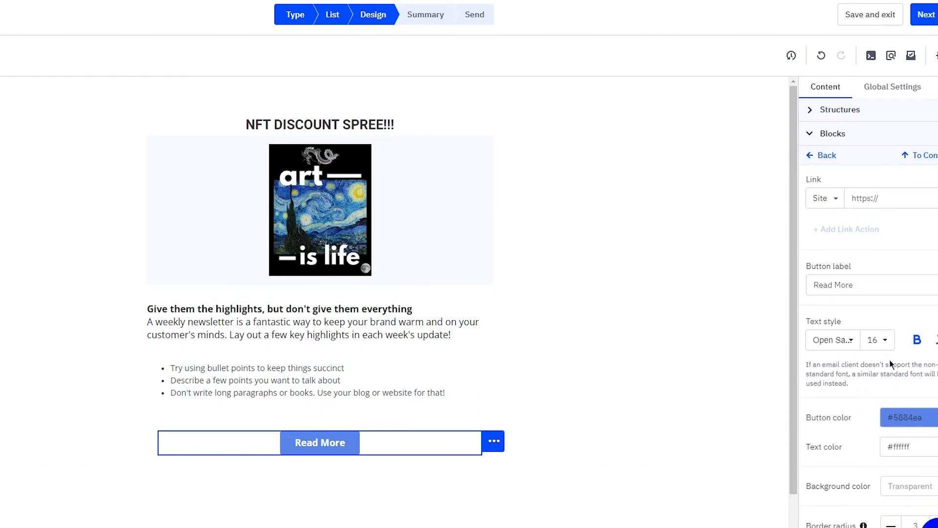
triple_click(873, 282)
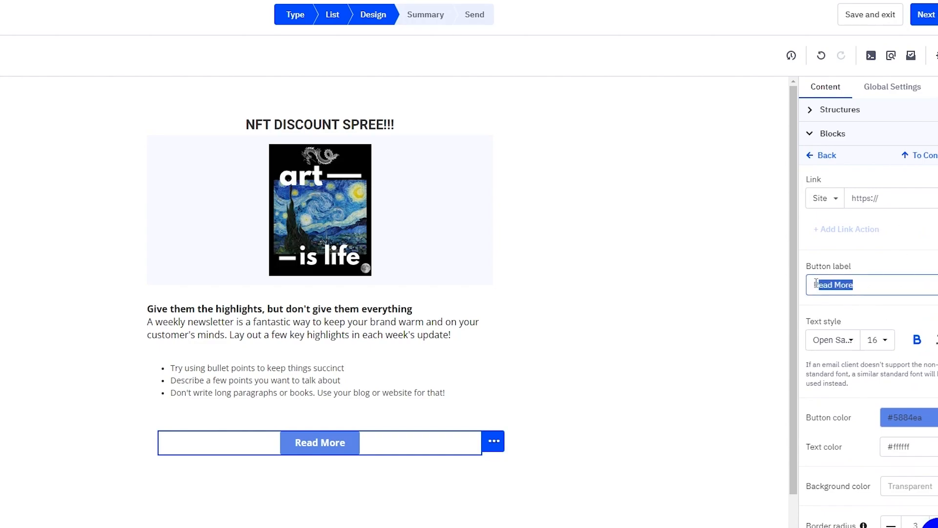
click(867, 285)
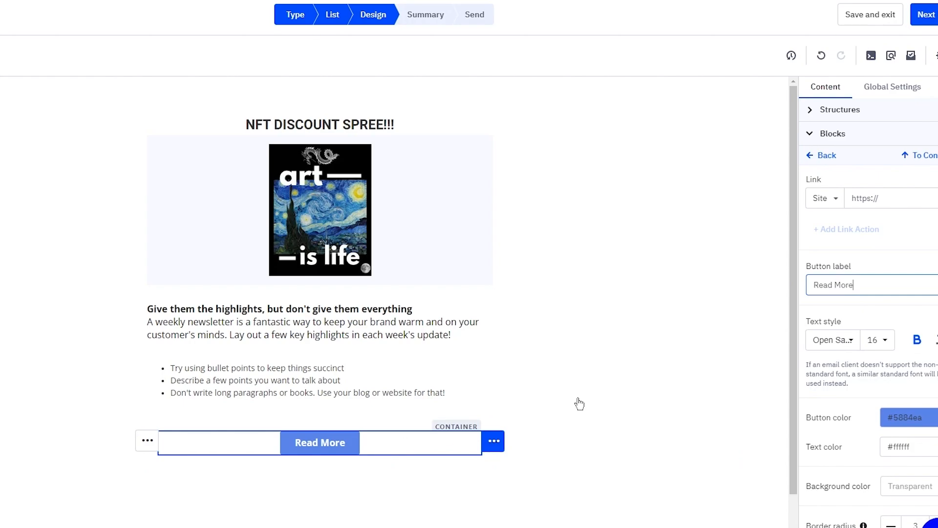
drag(877, 291, 805, 294)
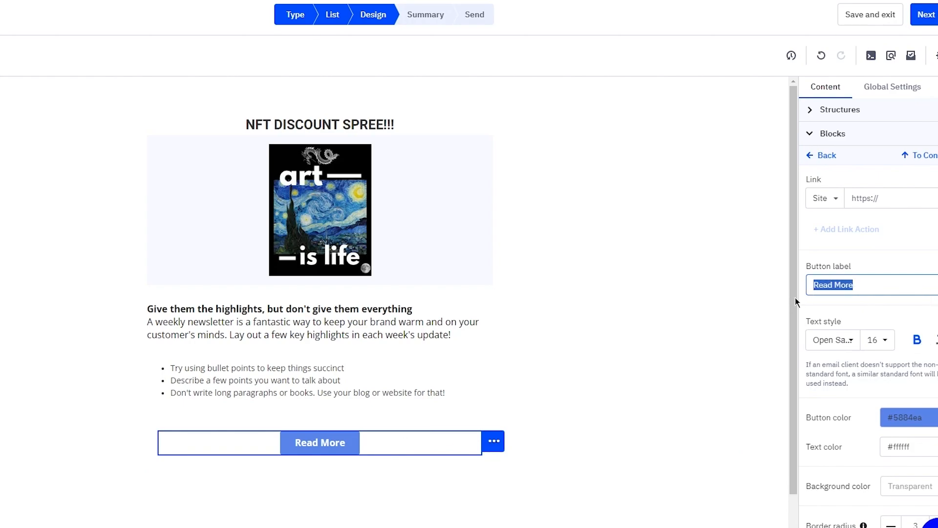
text(C)
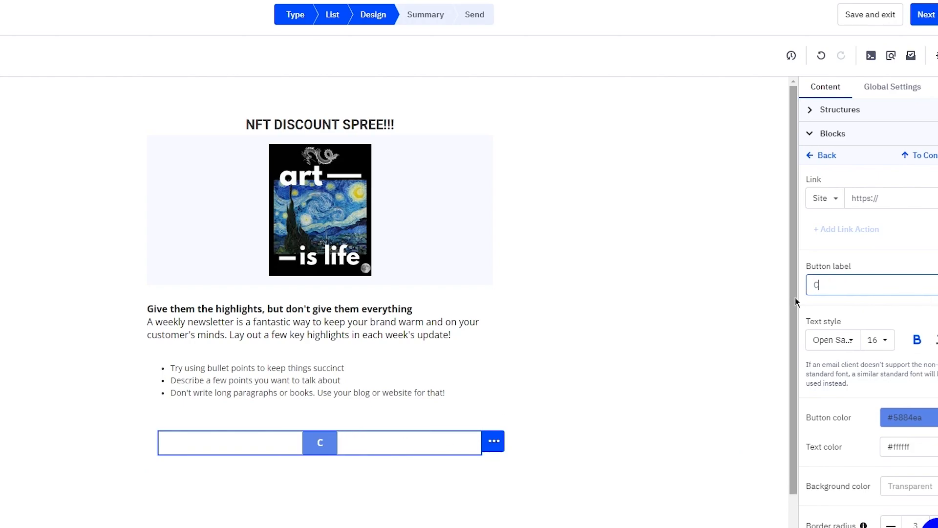
text(heck M)
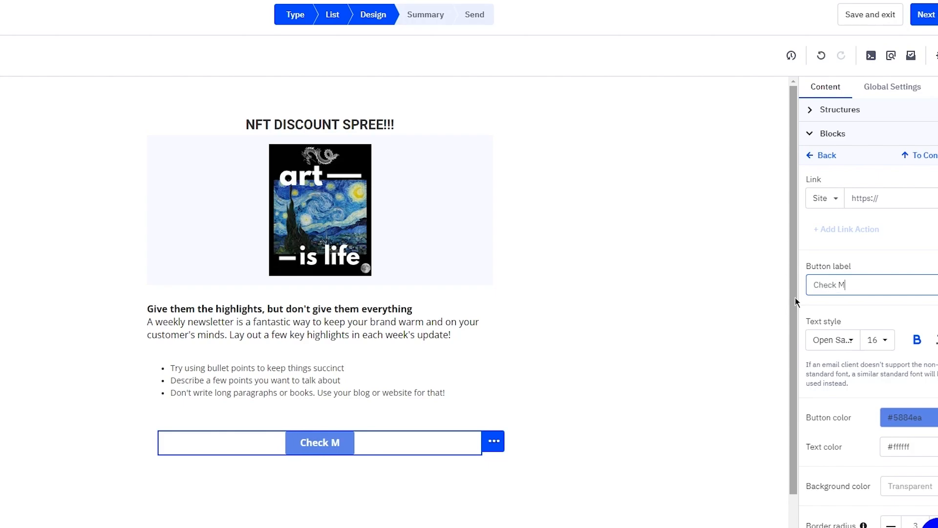
text(ore)
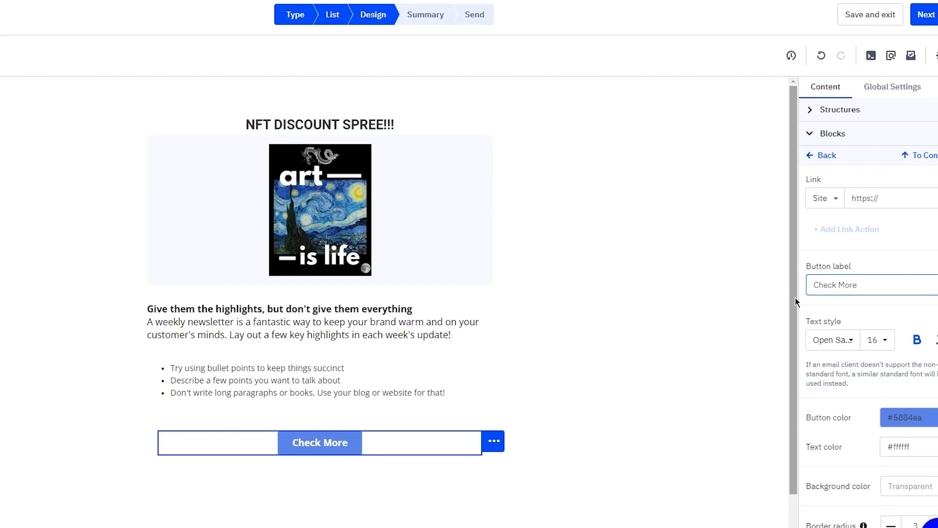
click(884, 205)
right_click(885, 205)
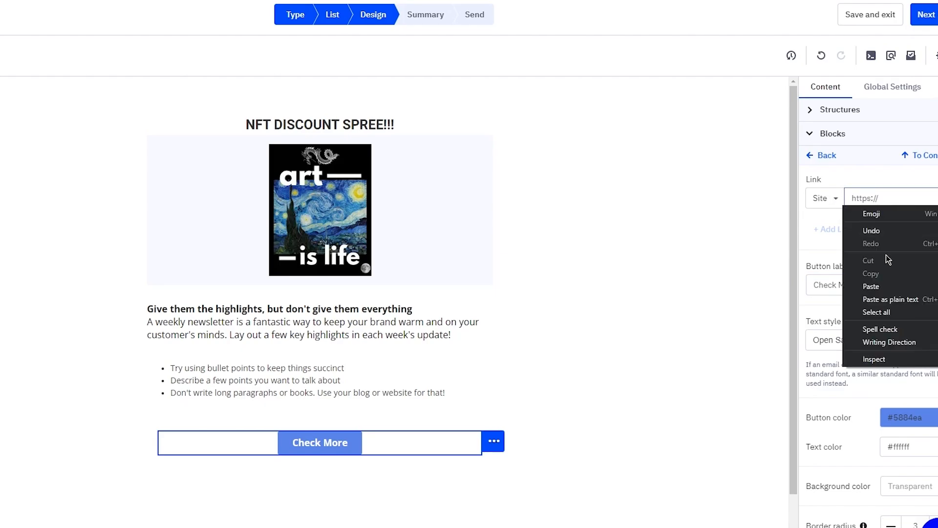
click(884, 281)
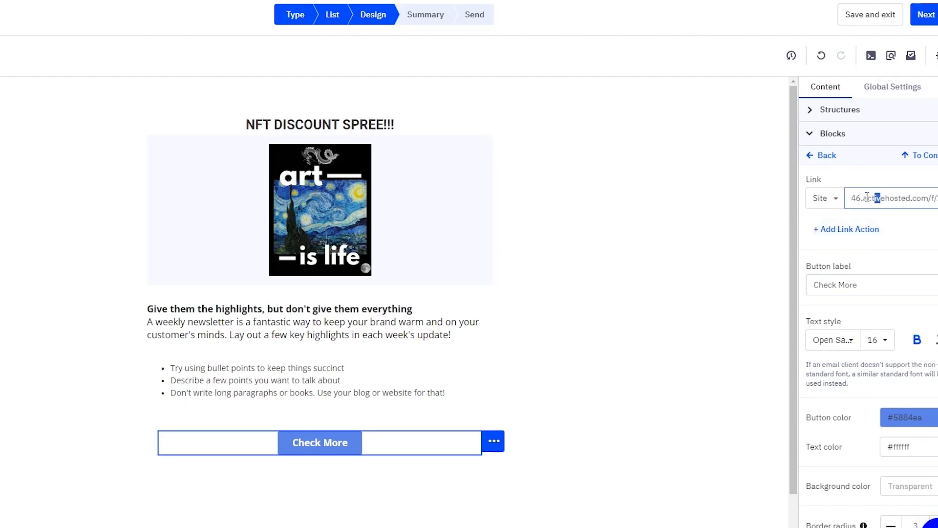
triple_click(896, 194)
click(896, 194)
click(905, 197)
key(BackSpace)
key(BackSpace)
key(BackSpace)
key(BackSpace)
key(BackSpace)
key(BackSpace)
key(BackSpace)
key(BackSpace)
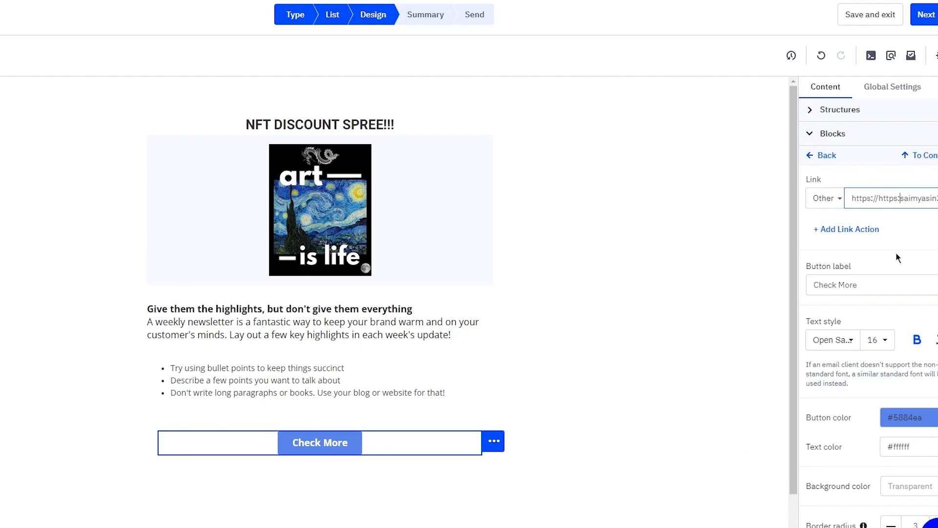
key(BackSpace)
key(BackSpace)
text(??)
key(BackSpace)
key(BackSpace)
text(//)
scroll(877, 303, down, 12)
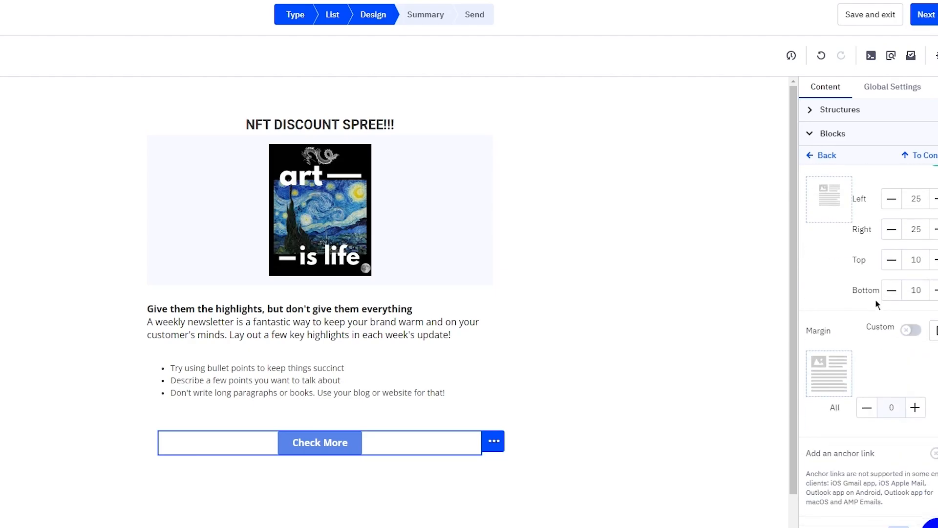
scroll(877, 303, up, 12)
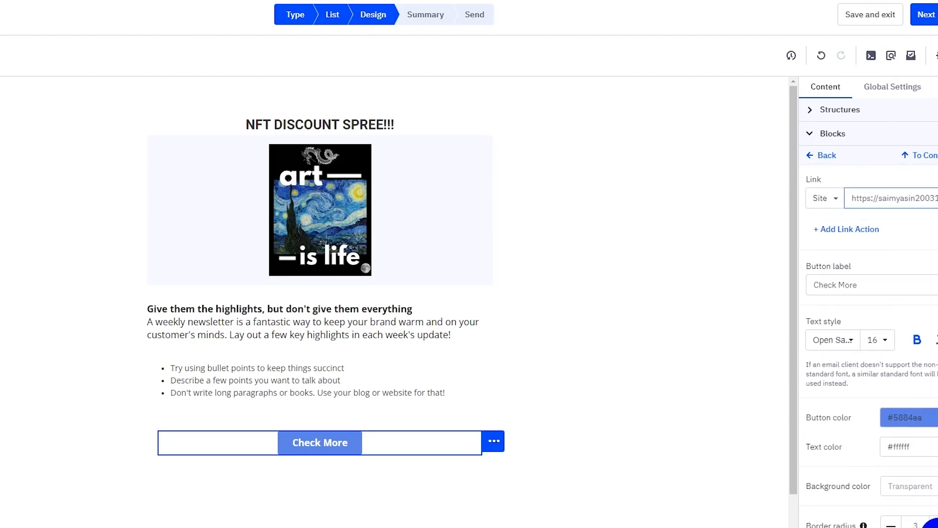
click(885, 93)
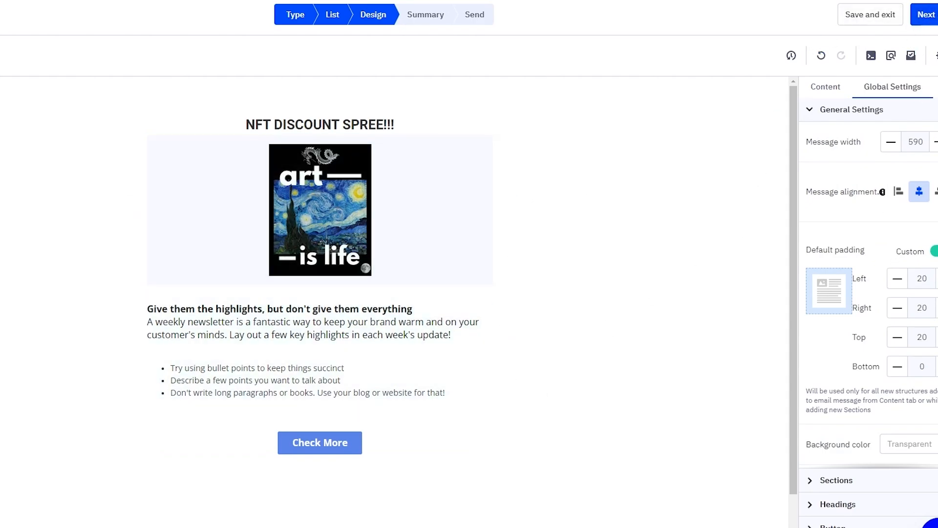
Step: Advance to the Campaign Summary and review its sender details
click(930, 15)
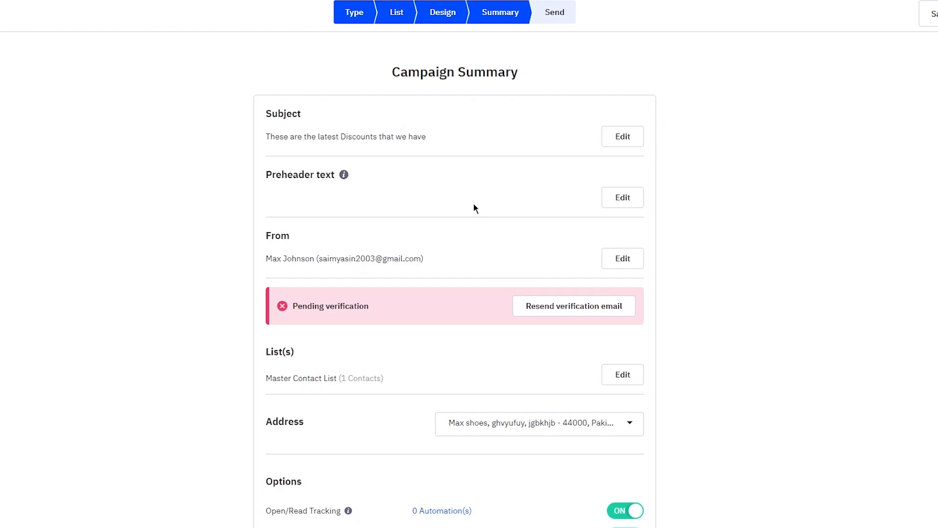
mouse_move(344, 177)
drag(300, 258, 462, 260)
click(459, 262)
scroll(621, 286, down, 5)
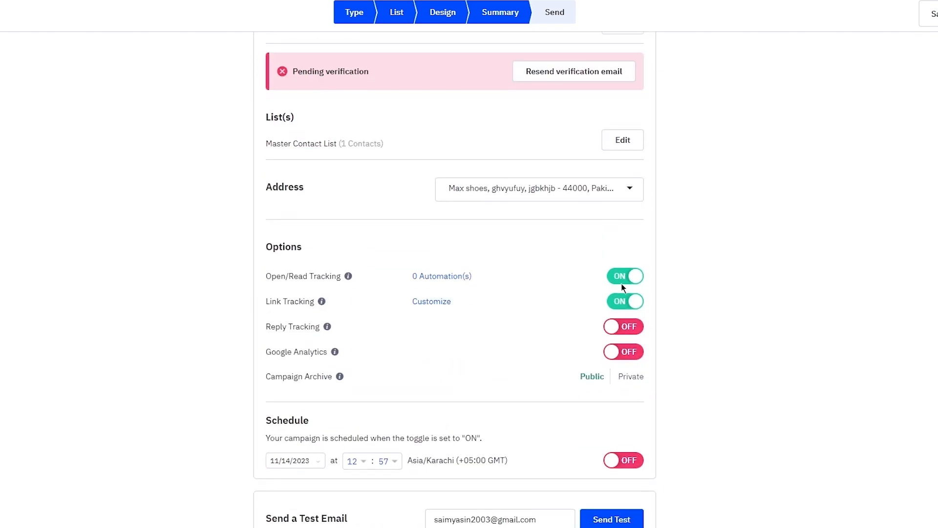
scroll(624, 196, down, 2)
scroll(624, 197, up, 1)
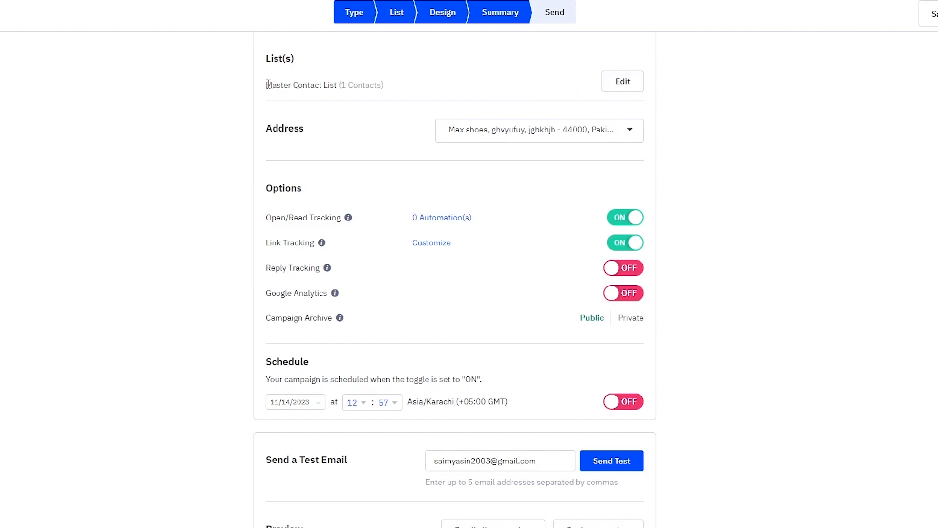
drag(267, 84, 463, 86)
click(463, 86)
click(469, 130)
click(518, 131)
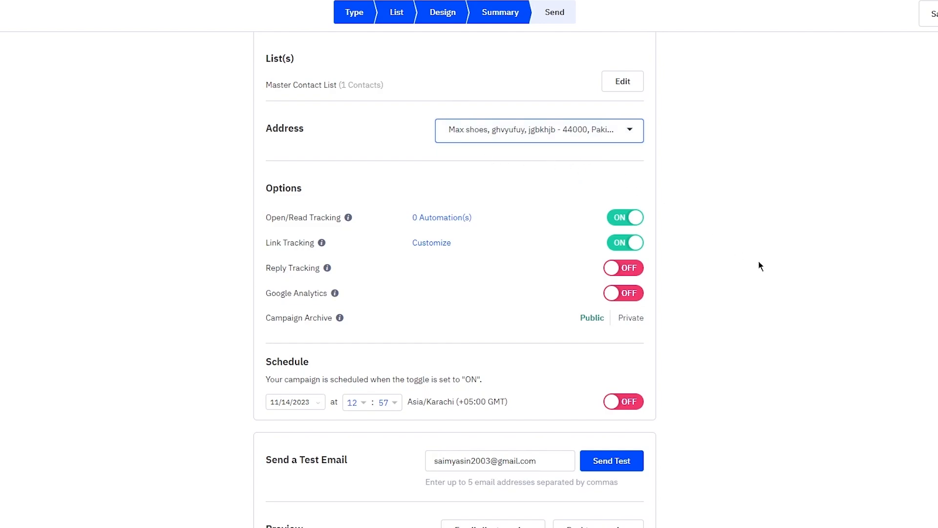
scroll(777, 377, down, 3)
scroll(734, 376, up, 3)
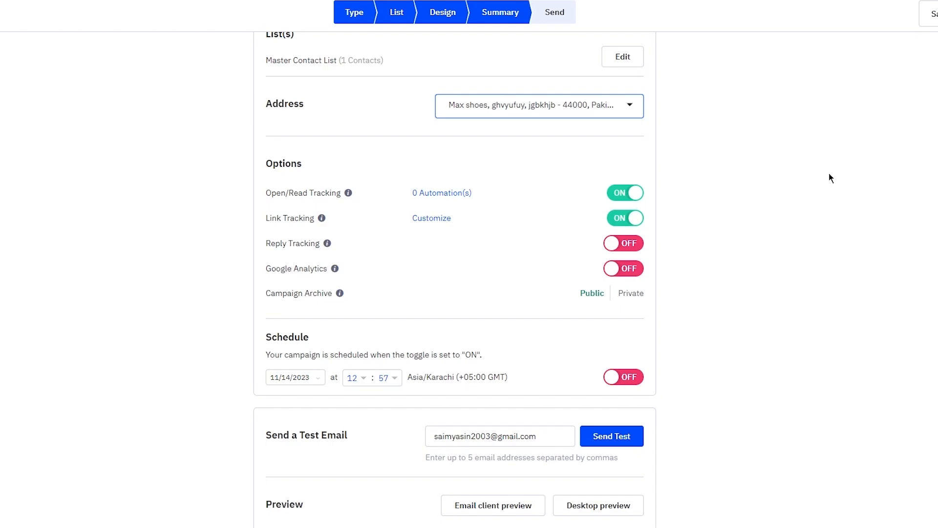
mouse_move(322, 222)
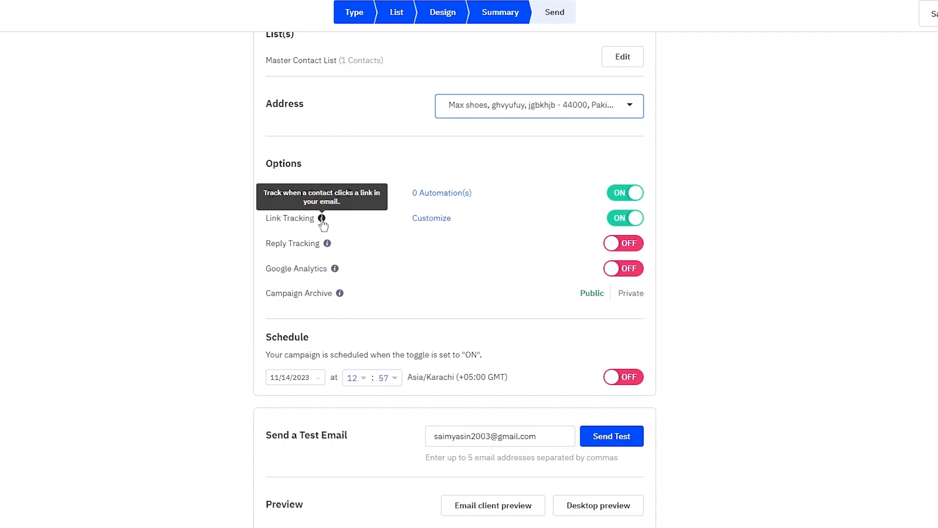
mouse_move(327, 249)
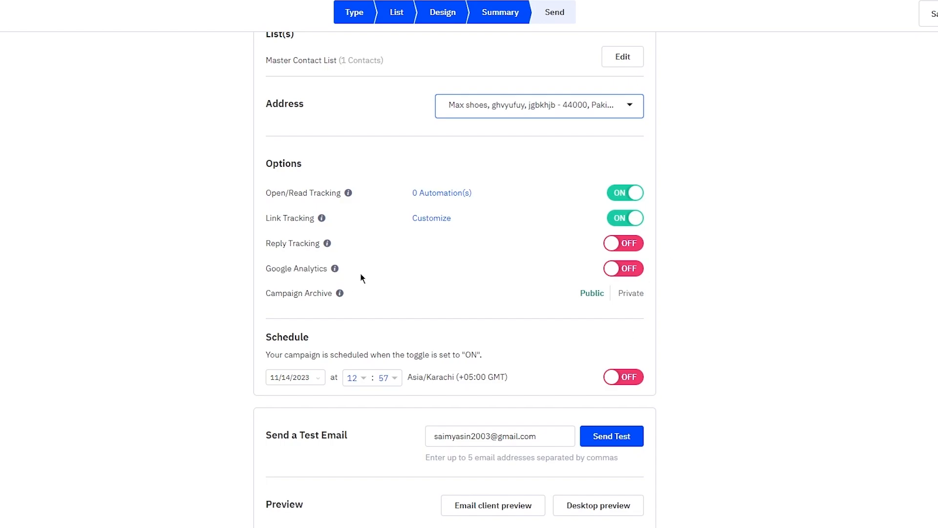
mouse_move(335, 270)
mouse_move(340, 294)
scroll(657, 294, down, 2)
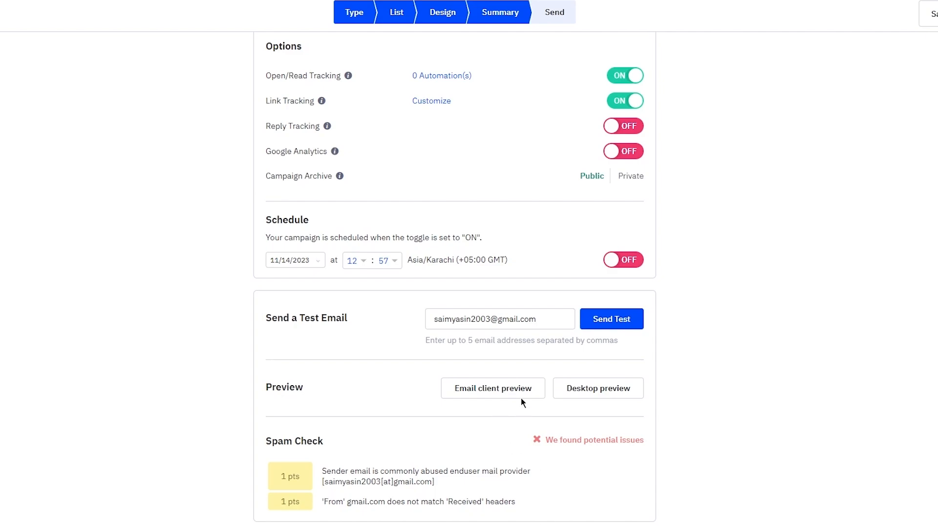
click(504, 391)
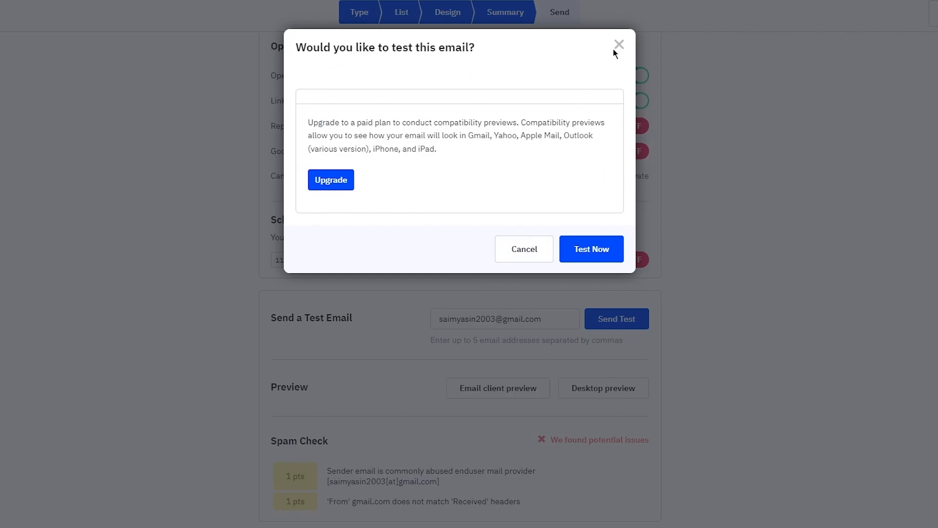
click(583, 244)
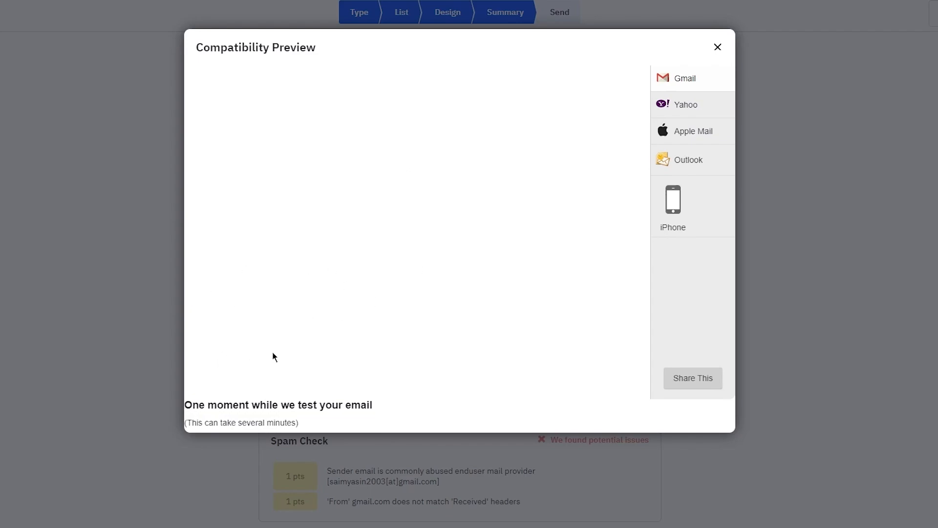
click(718, 47)
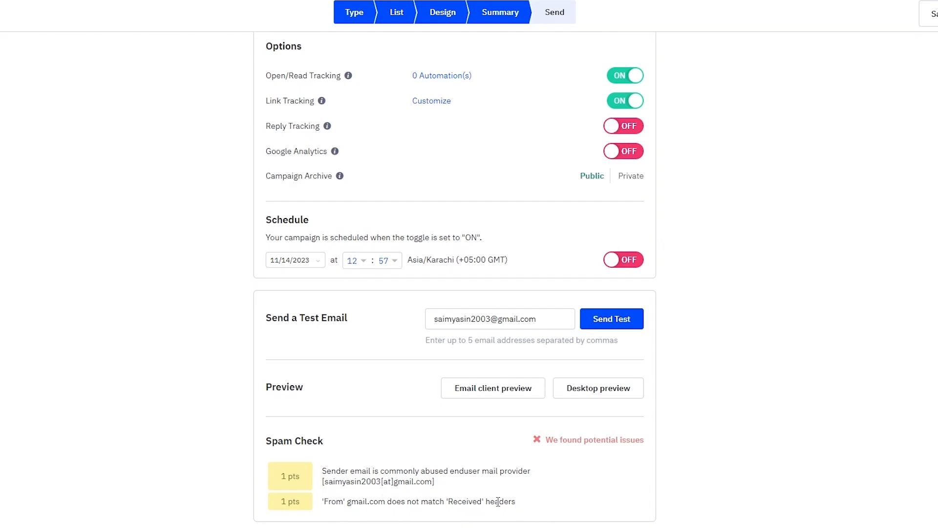
scroll(708, 415, up, 8)
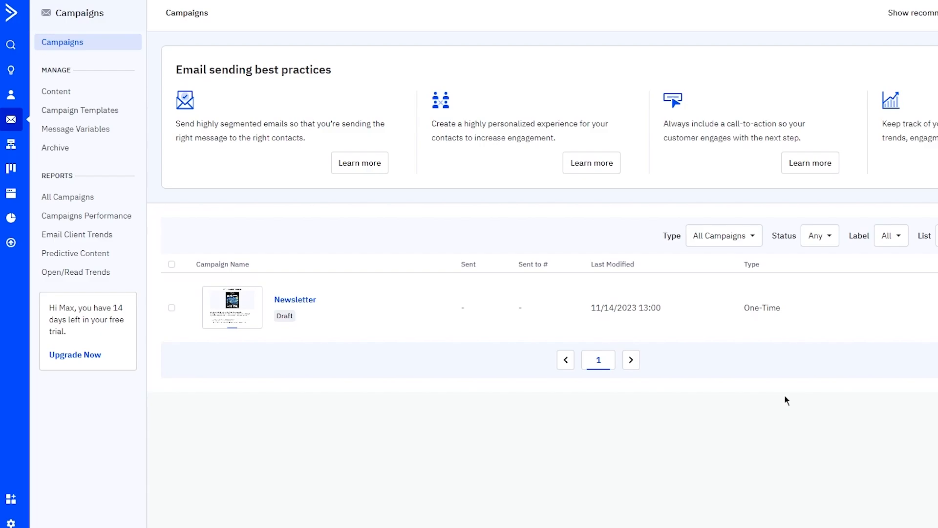
Step: Switch to the Automations section from the left sidebar
click(11, 143)
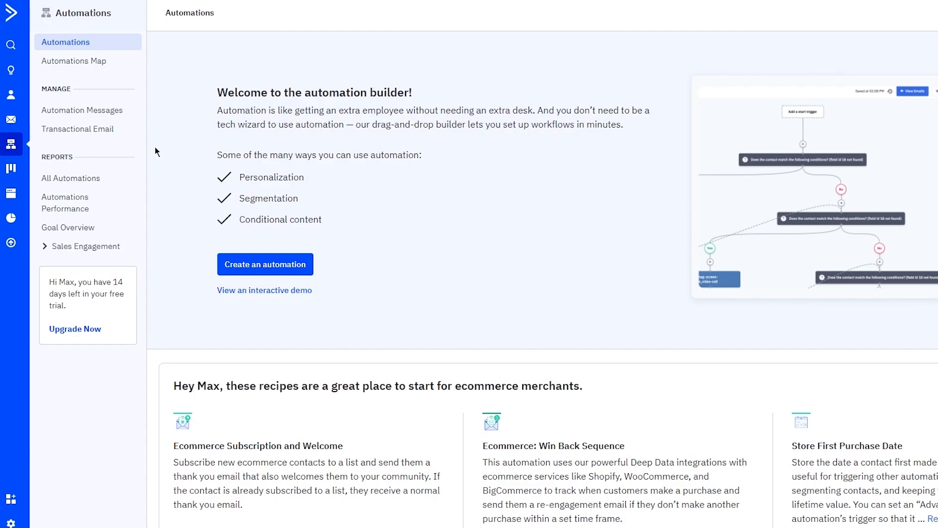
Step: Start a new automation and browse recipes like Start from Scratch, Engagement Tagging and Abandoned Cart
click(252, 265)
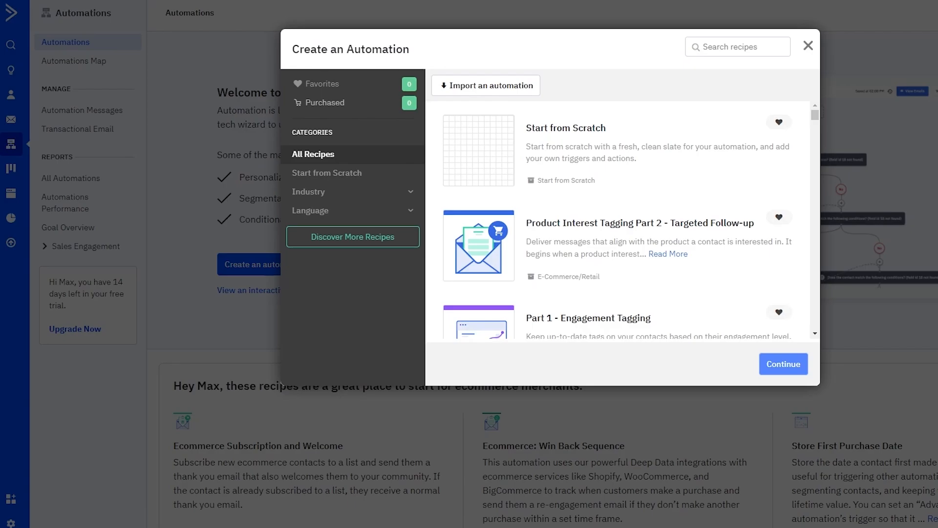
scroll(651, 195, down, 10)
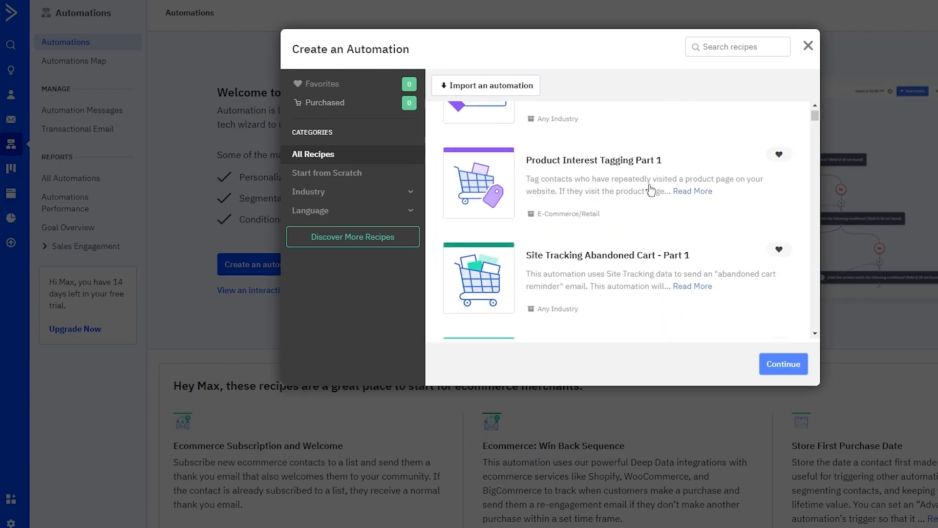
scroll(650, 191, up, 10)
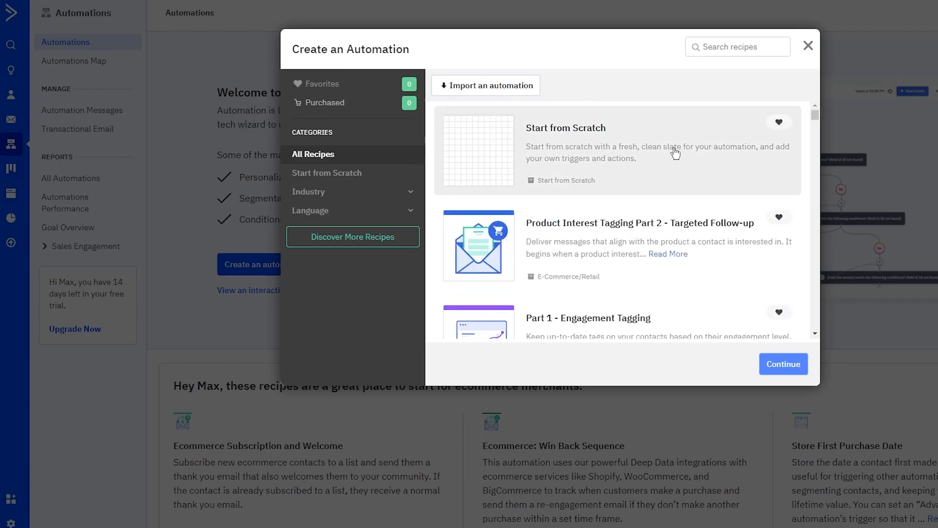
scroll(607, 223, down, 7)
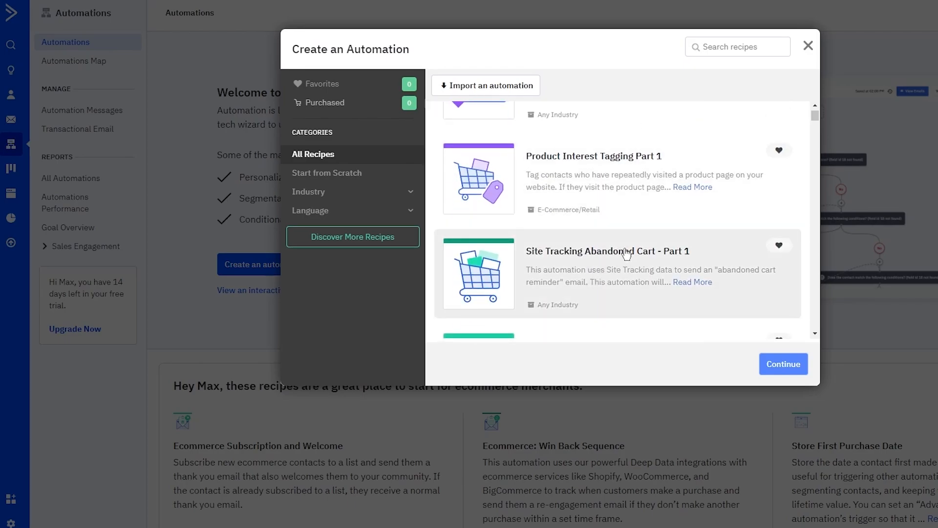
scroll(627, 252, down, 2)
scroll(627, 252, up, 9)
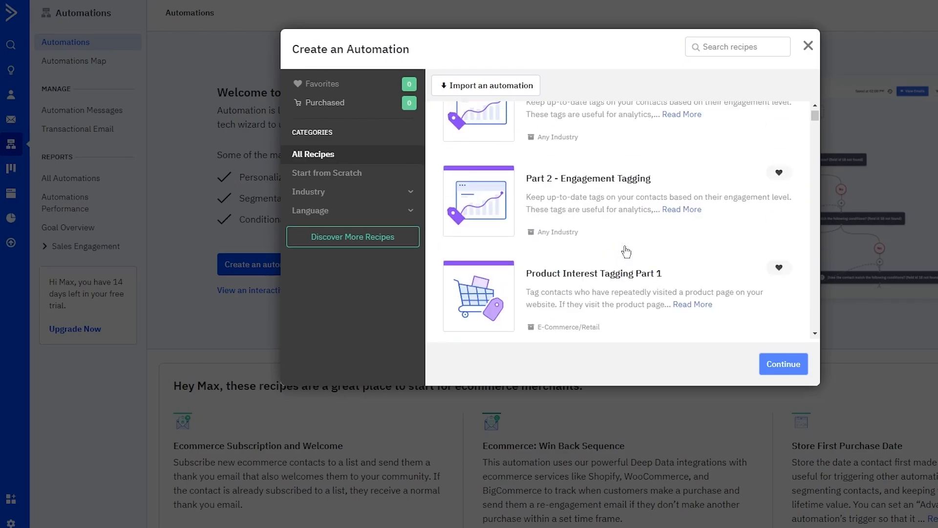
scroll(624, 234, down, 3)
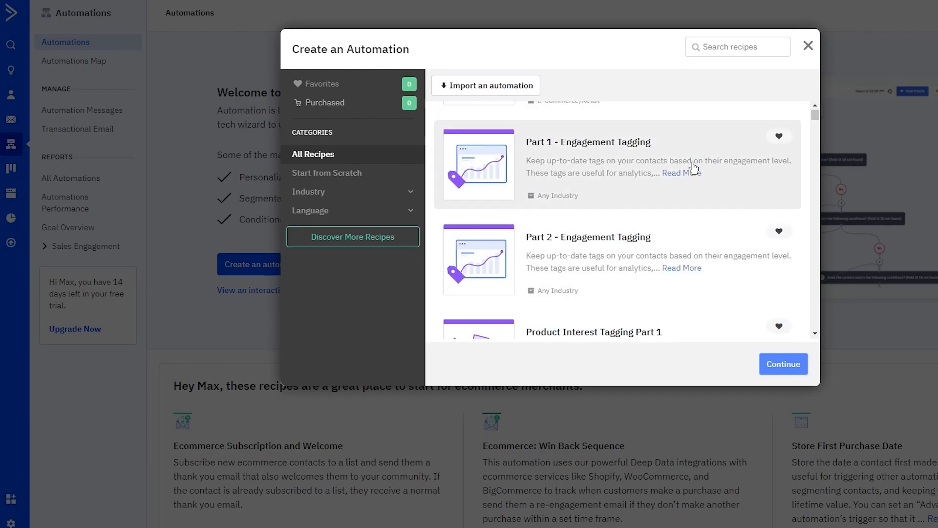
scroll(621, 153, up, 3)
scroll(623, 176, down, 6)
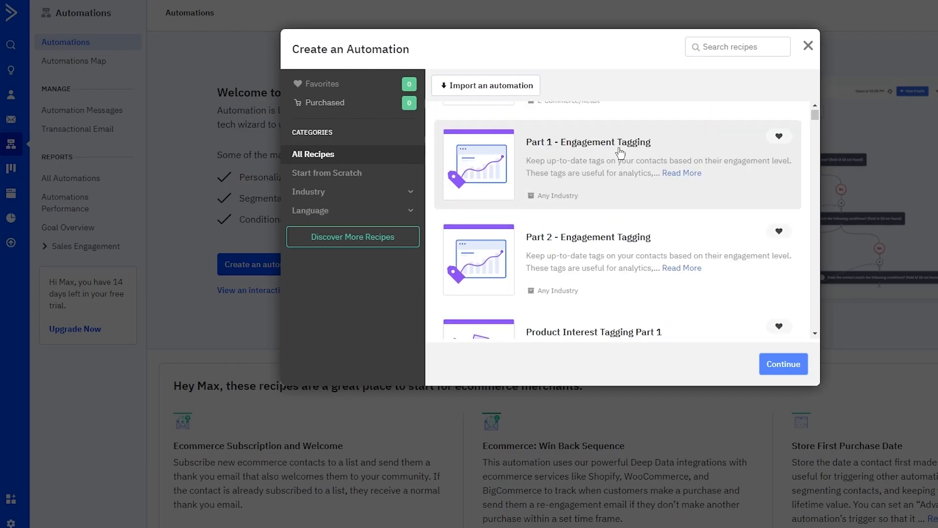
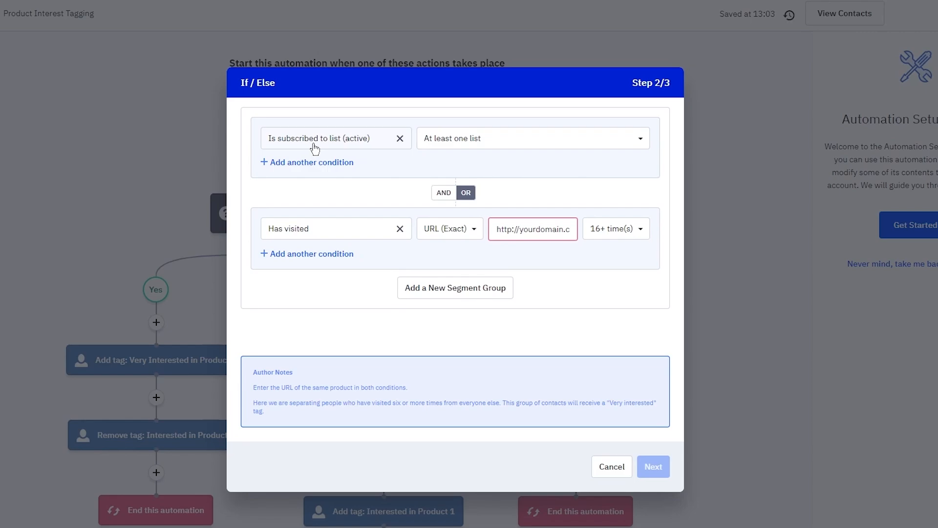
Step: Require subscription to at least one list, match both conditions with AND, and set visits to 2-5 times
click(433, 143)
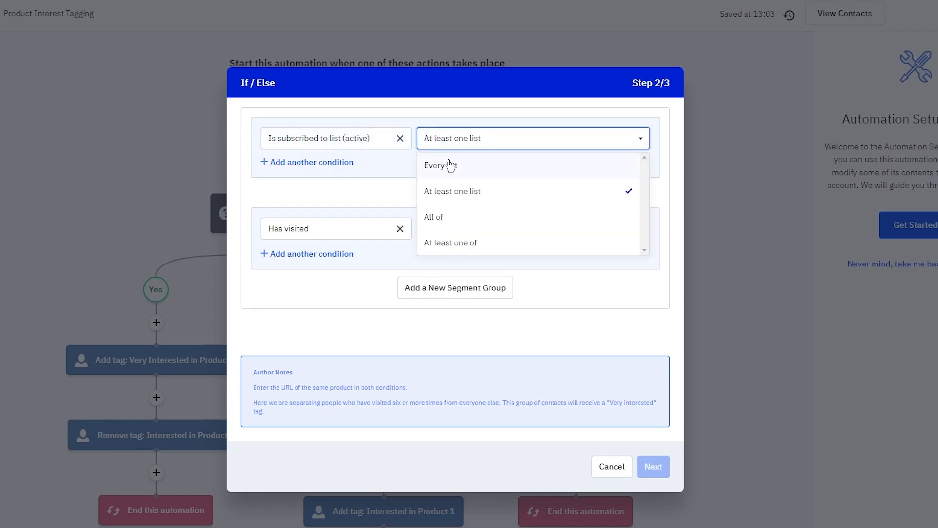
click(467, 150)
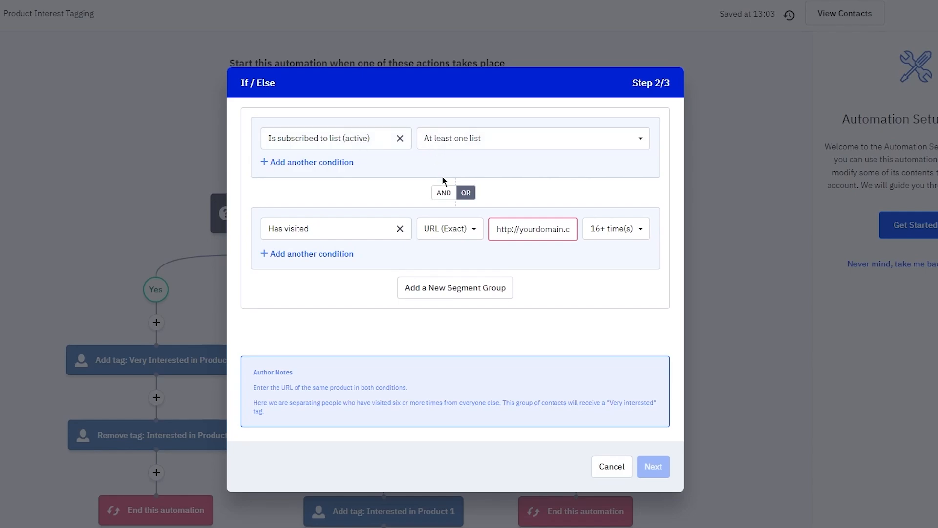
click(444, 192)
click(560, 230)
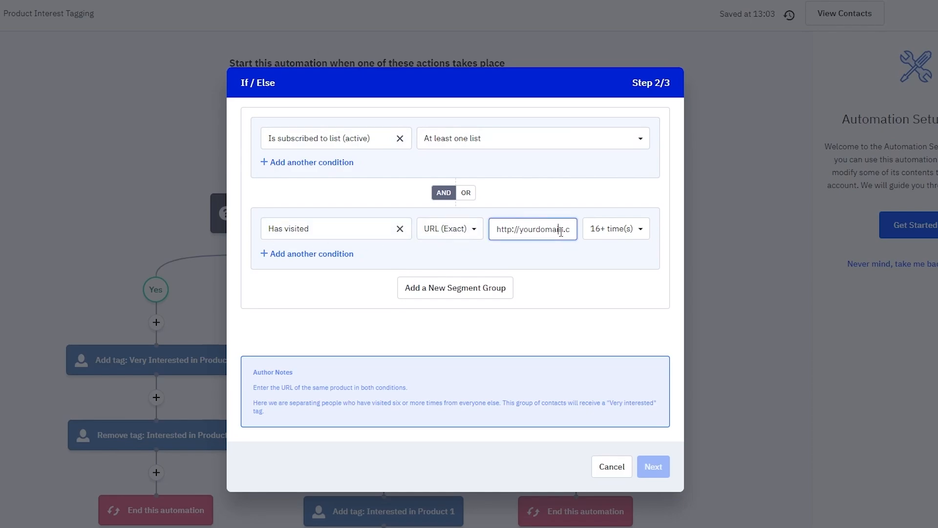
click(594, 229)
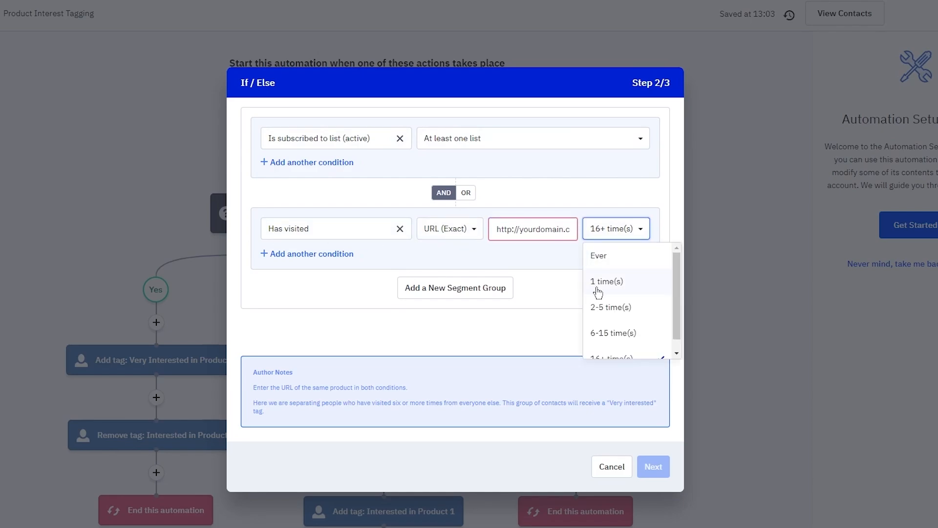
click(599, 307)
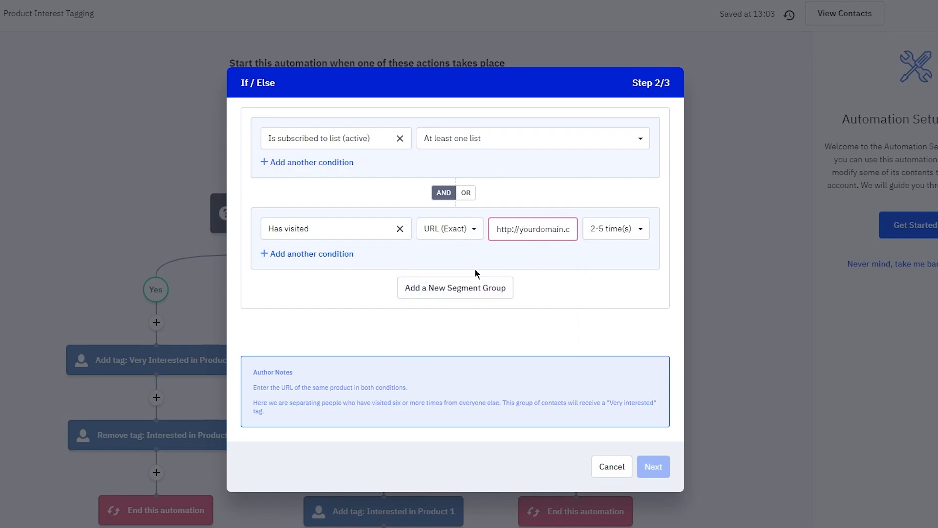
Step: Replace the visited-page URL with the pasted product link, keep AND matching, and advance to step 3
click(551, 234)
drag(517, 233, 666, 236)
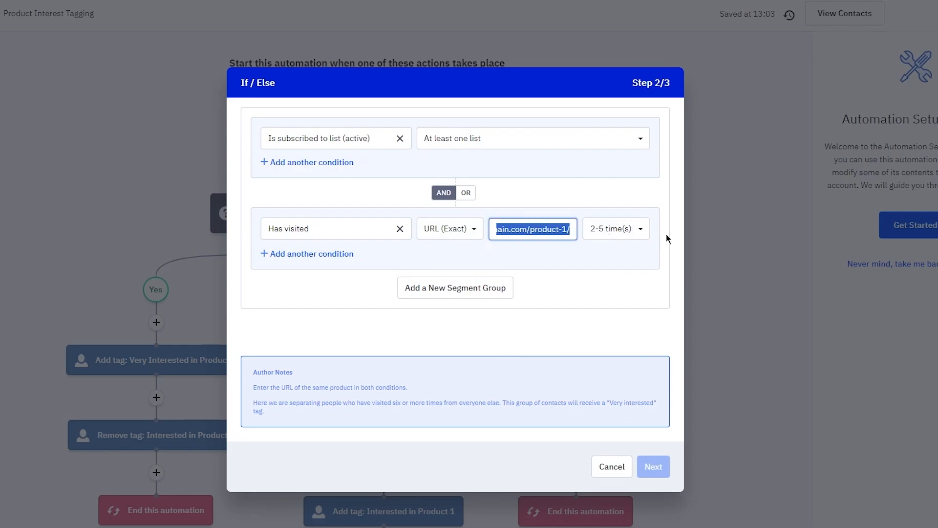
right_click(539, 233)
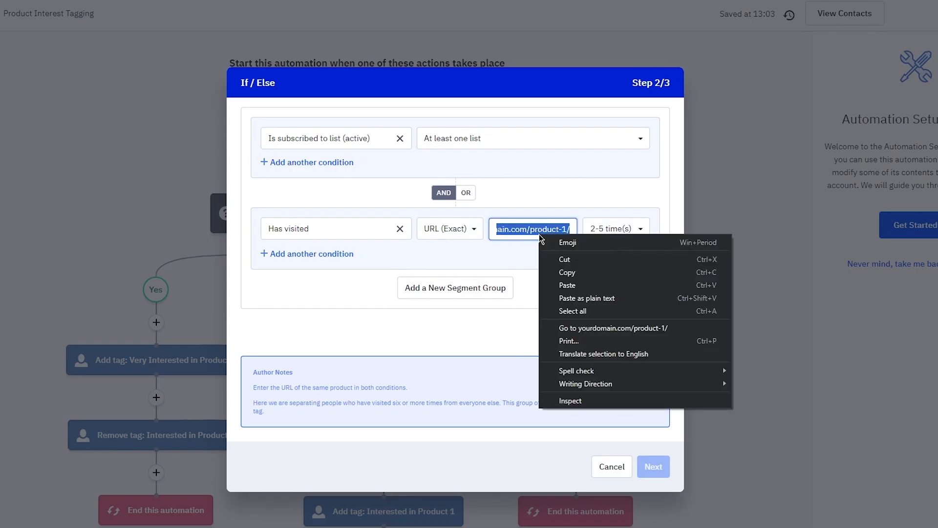
click(585, 290)
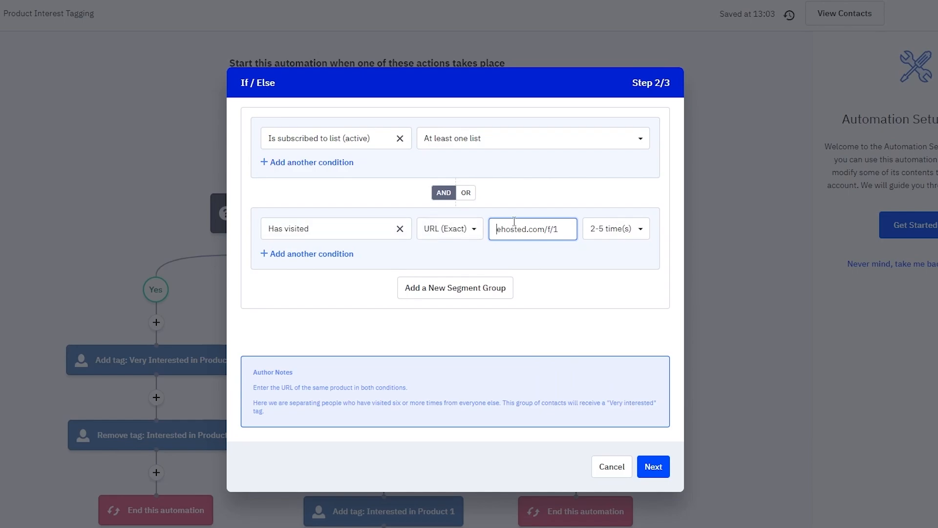
drag(514, 228, 707, 245)
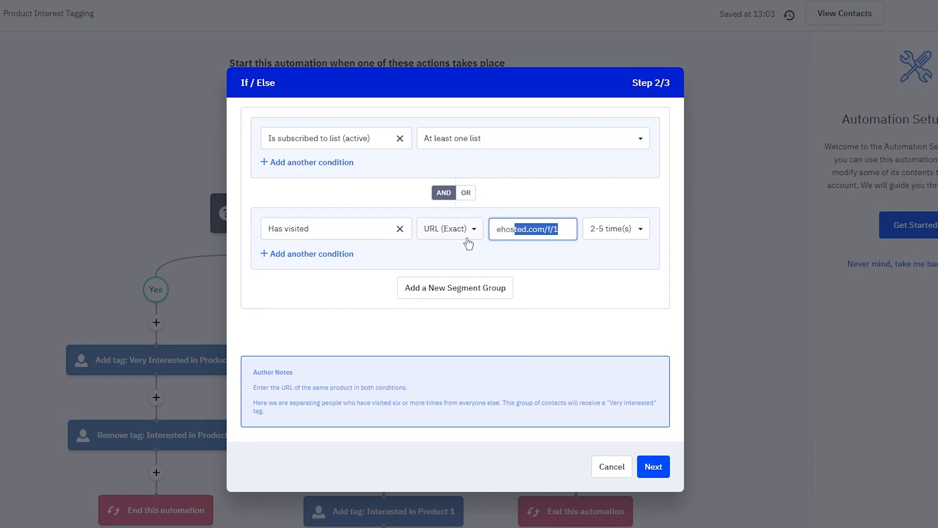
key(BackSpace)
key(BackSpace)
key(BackSpace)
key(BackSpace)
key(BackSpace)
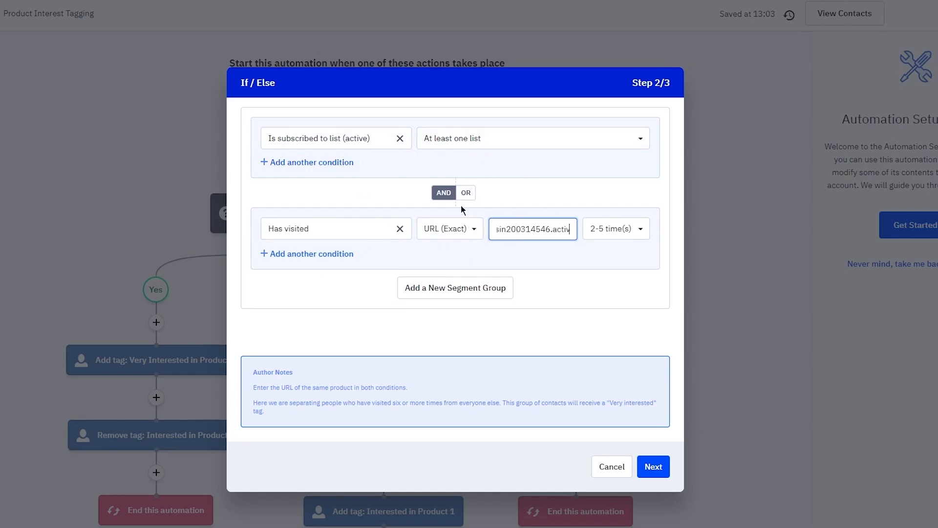
click(465, 193)
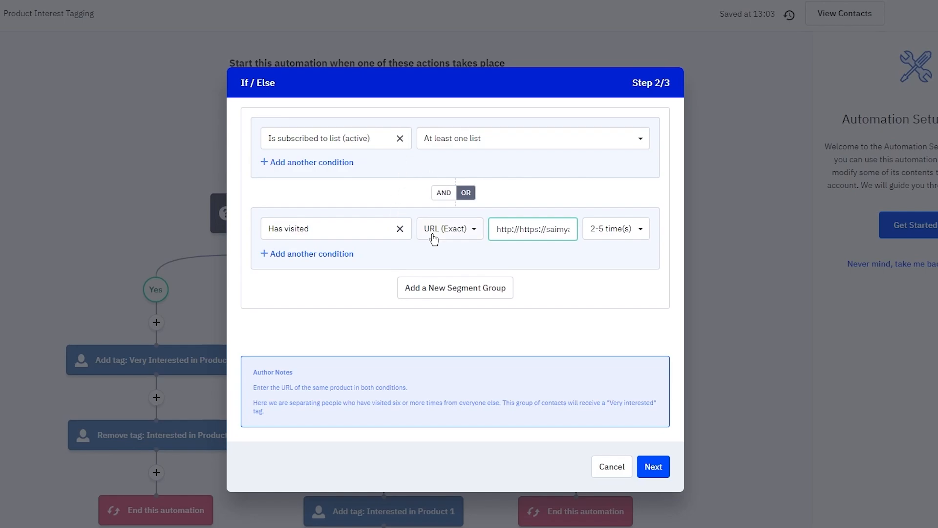
click(443, 192)
click(653, 466)
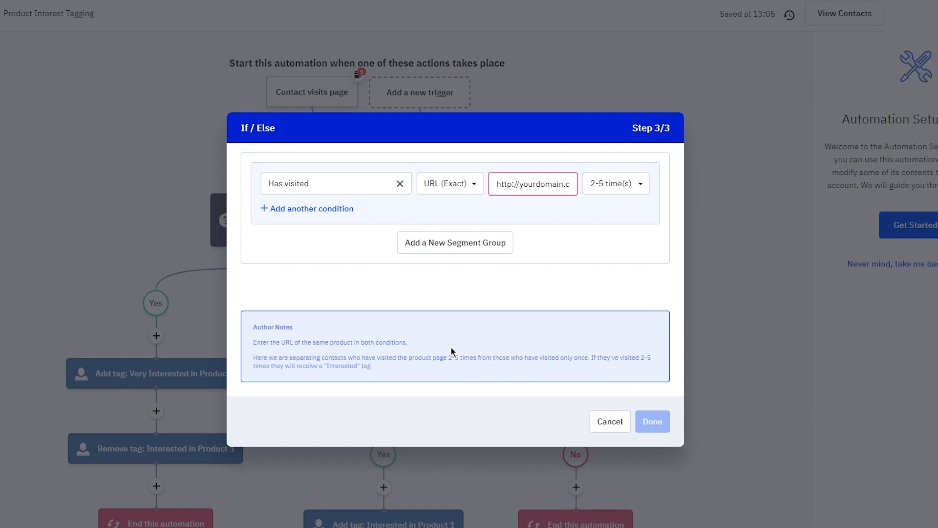
Step: Set the final condition to Contact Details Email Address Is, entering the contact's e-mail address
click(407, 188)
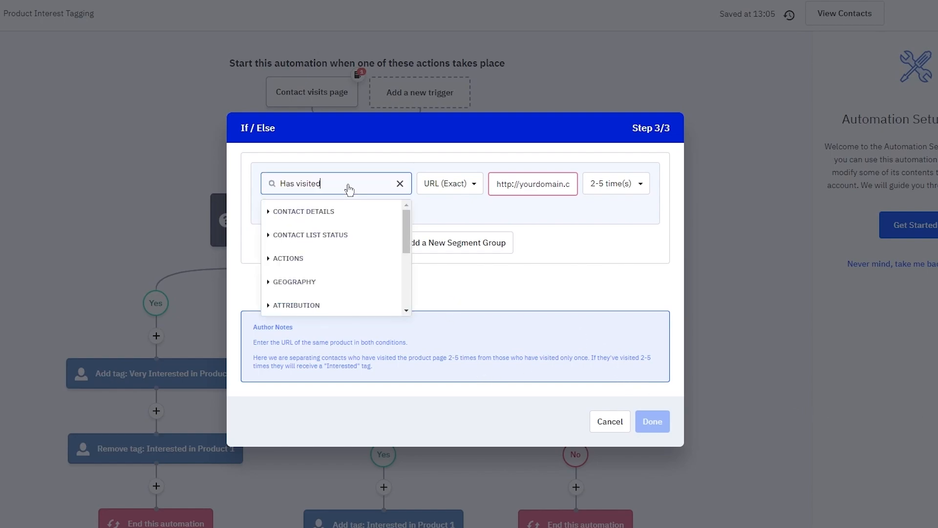
click(521, 183)
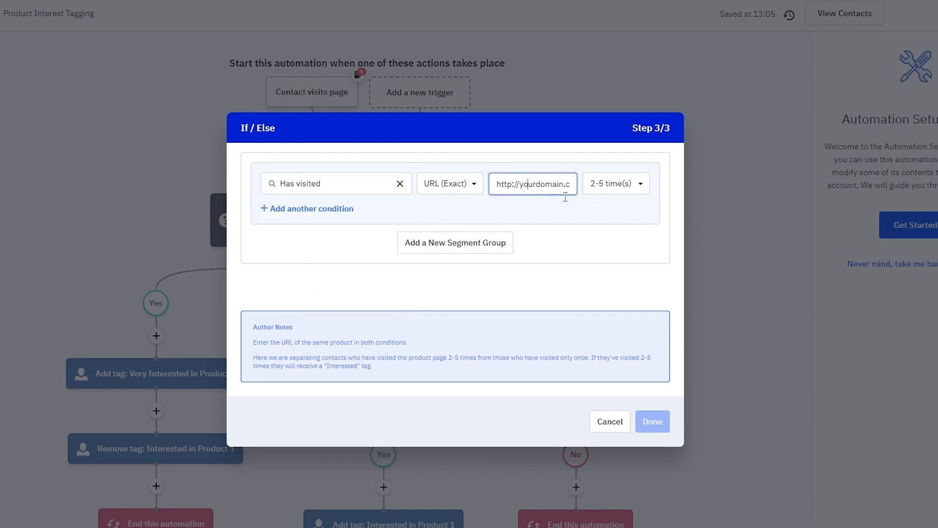
click(364, 191)
click(314, 218)
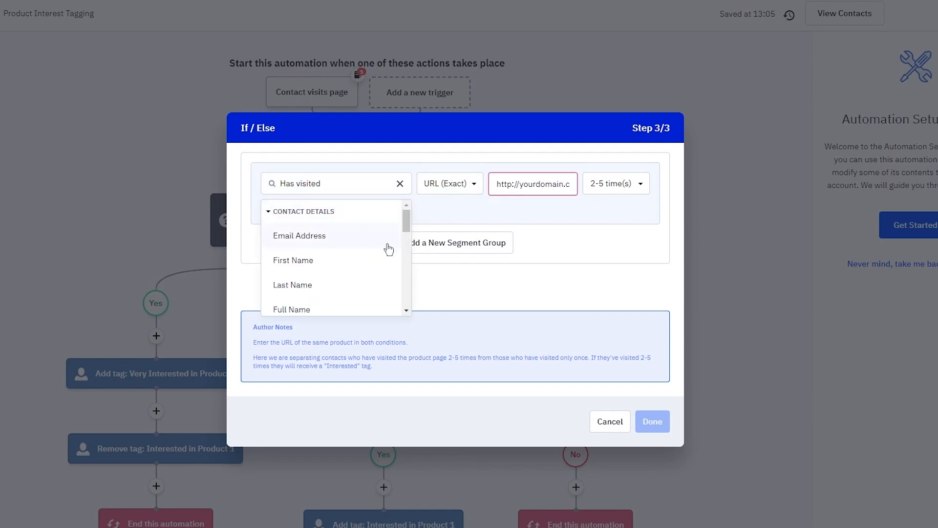
scroll(322, 260, down, 2)
scroll(324, 263, up, 2)
click(359, 236)
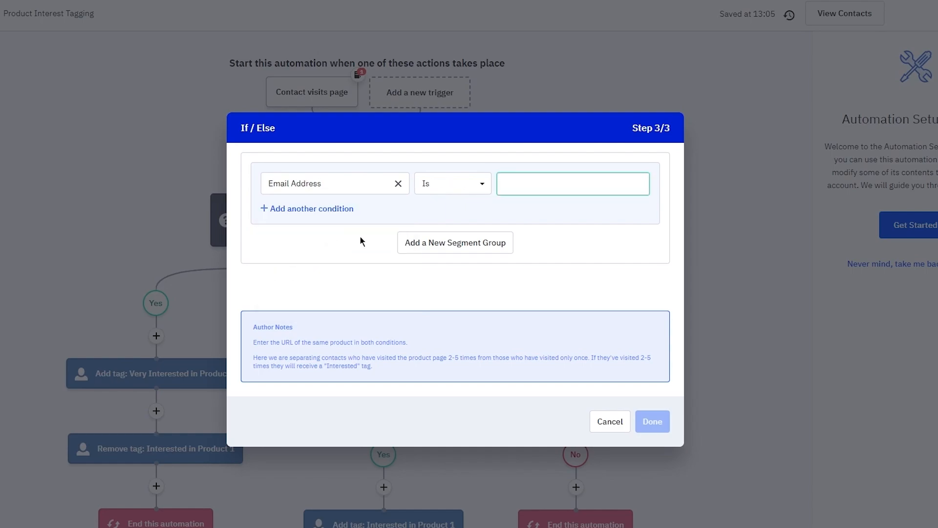
click(537, 183)
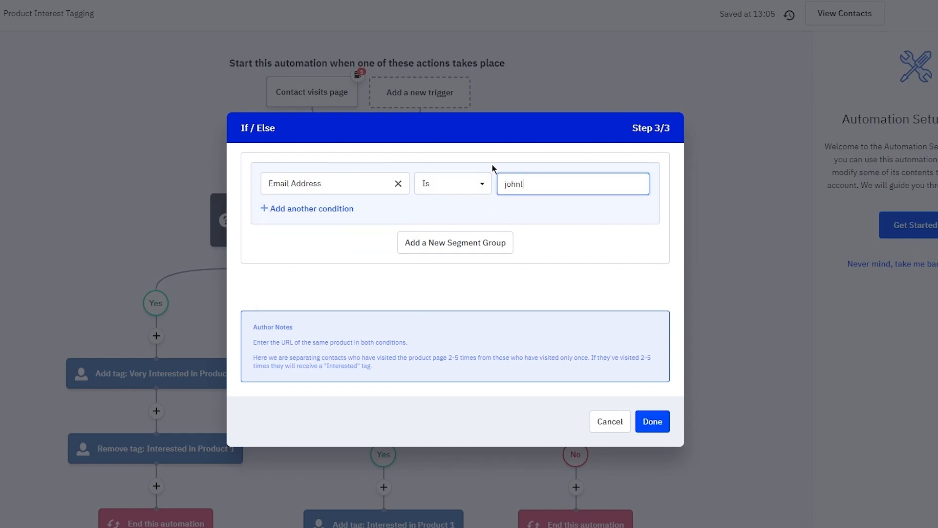
click(653, 421)
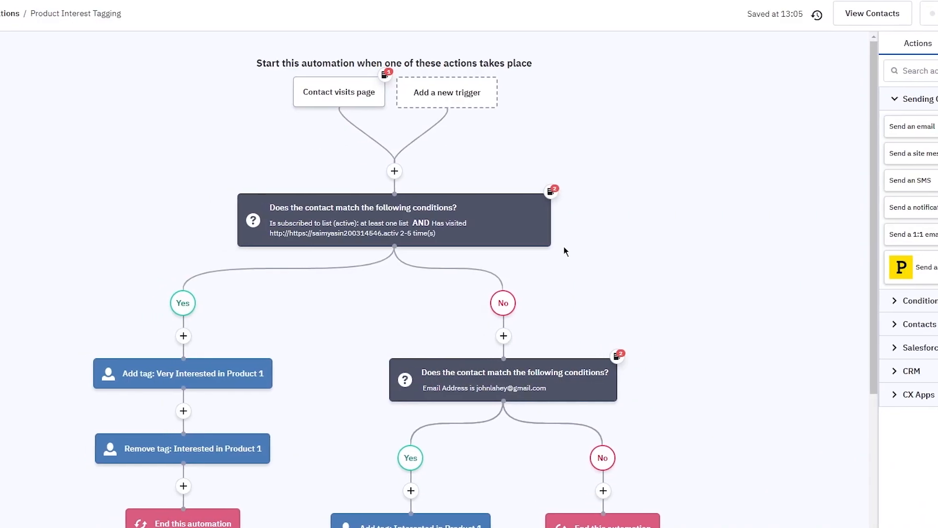
scroll(564, 252, down, 5)
scroll(564, 251, up, 5)
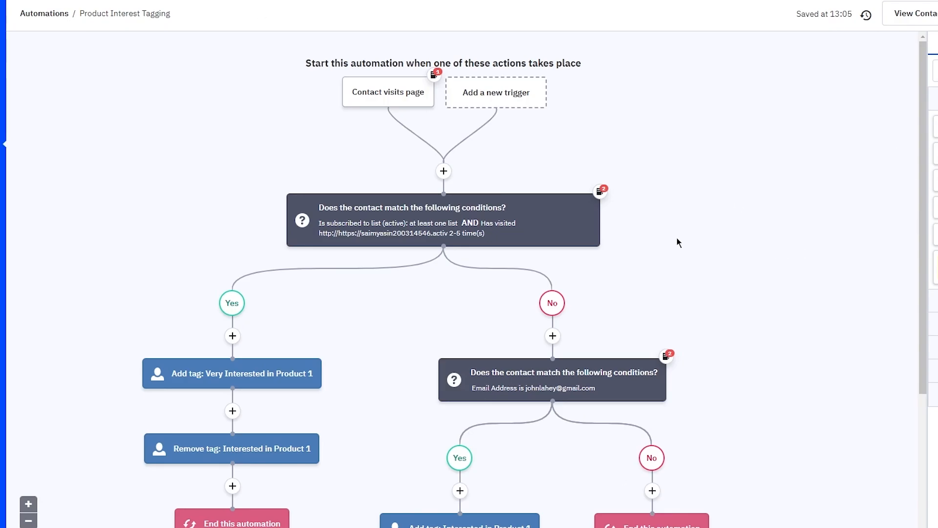
scroll(614, 233, down, 5)
scroll(764, 292, up, 5)
scroll(368, 352, down, 5)
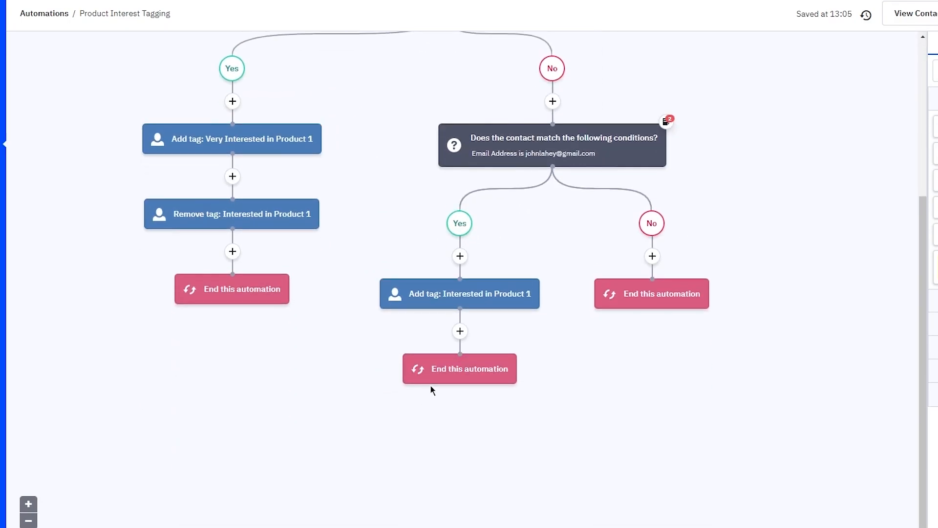
scroll(429, 385, up, 5)
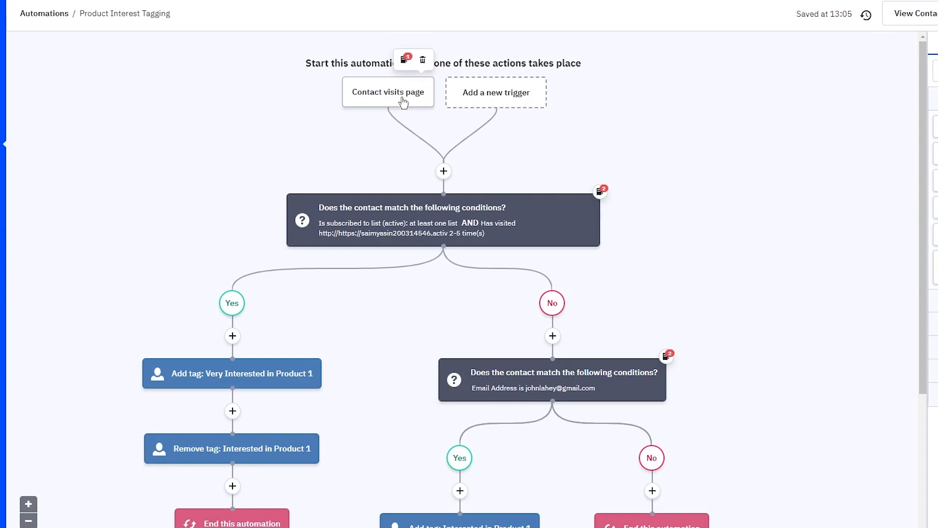
mouse_move(401, 221)
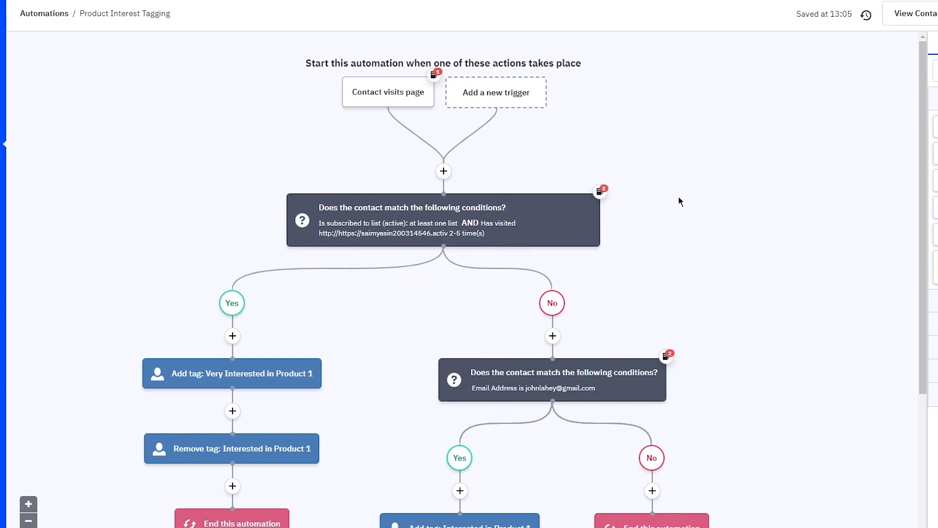
mouse_move(476, 208)
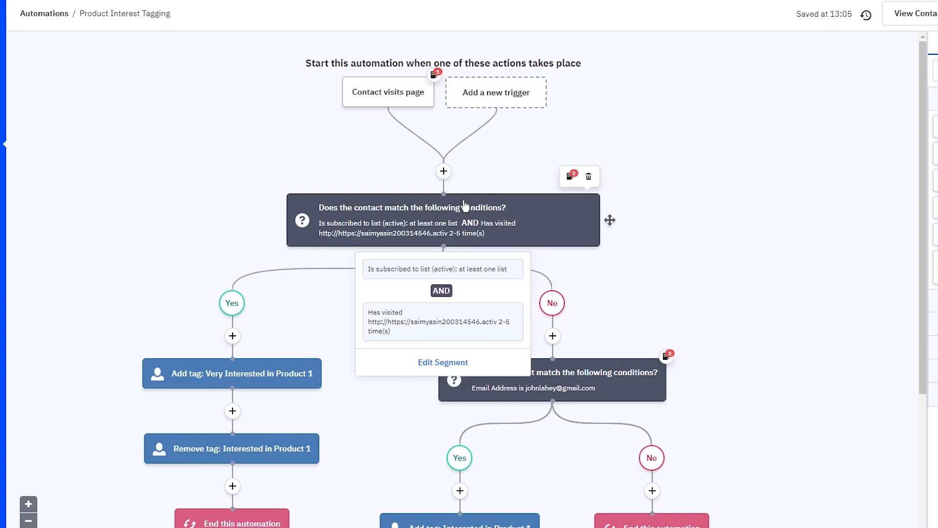
scroll(233, 386, down, 4)
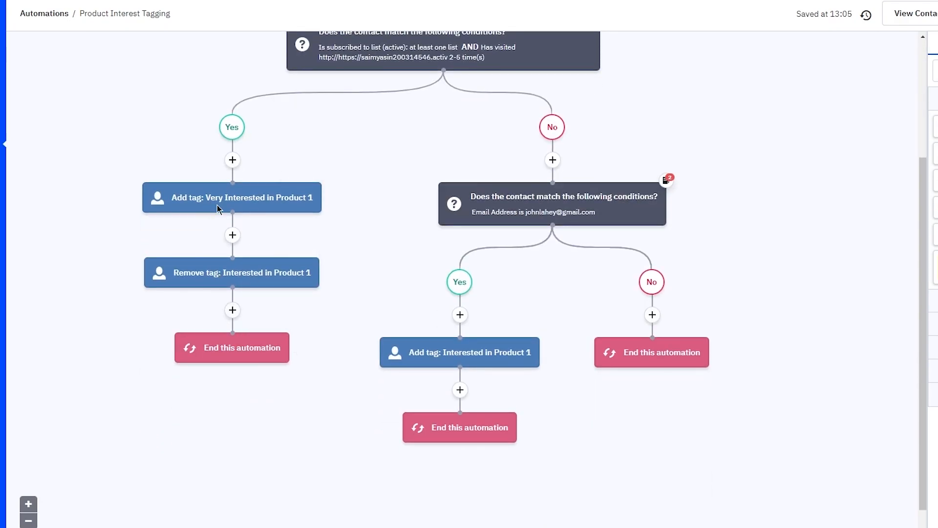
mouse_move(217, 200)
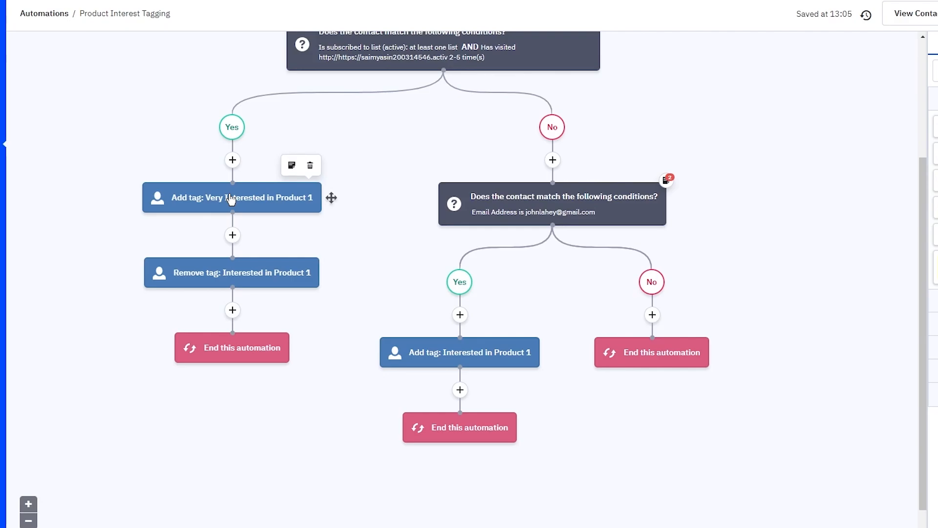
scroll(291, 245, up, 4)
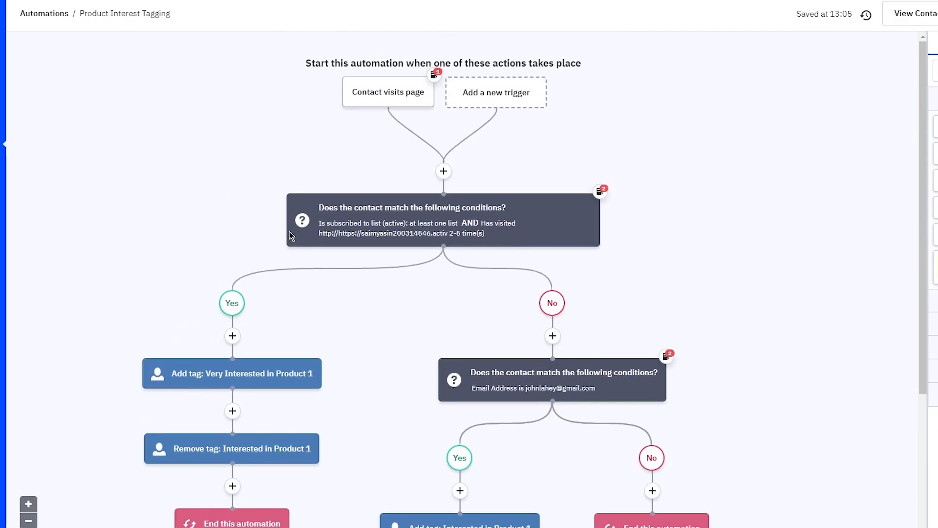
mouse_move(391, 239)
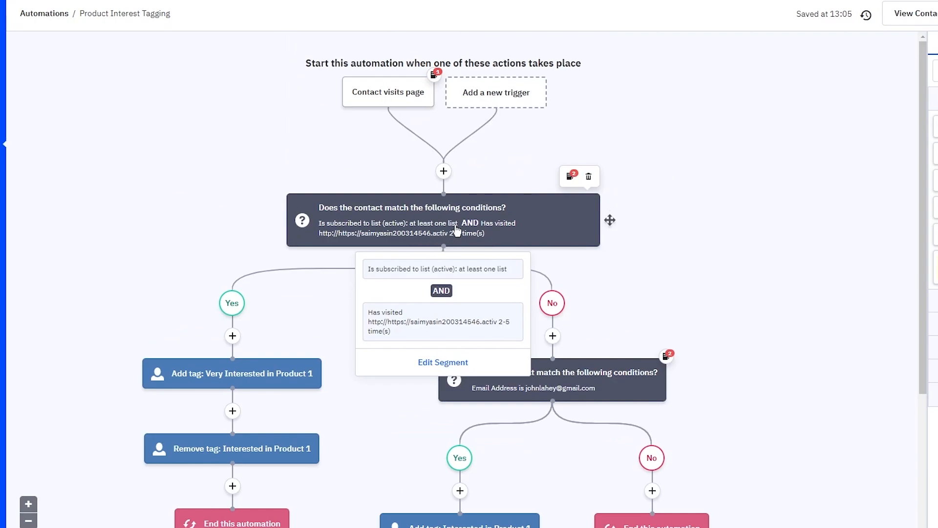
mouse_move(565, 396)
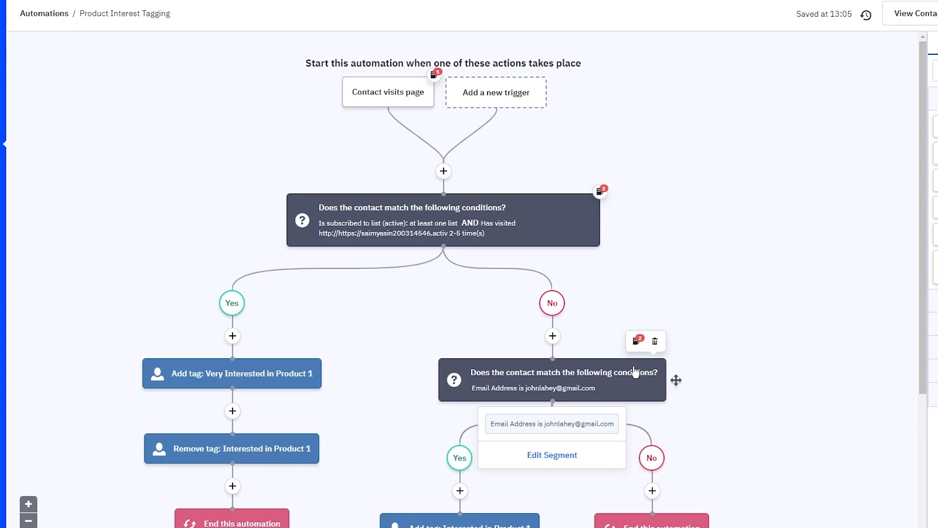
scroll(655, 369, down, 3)
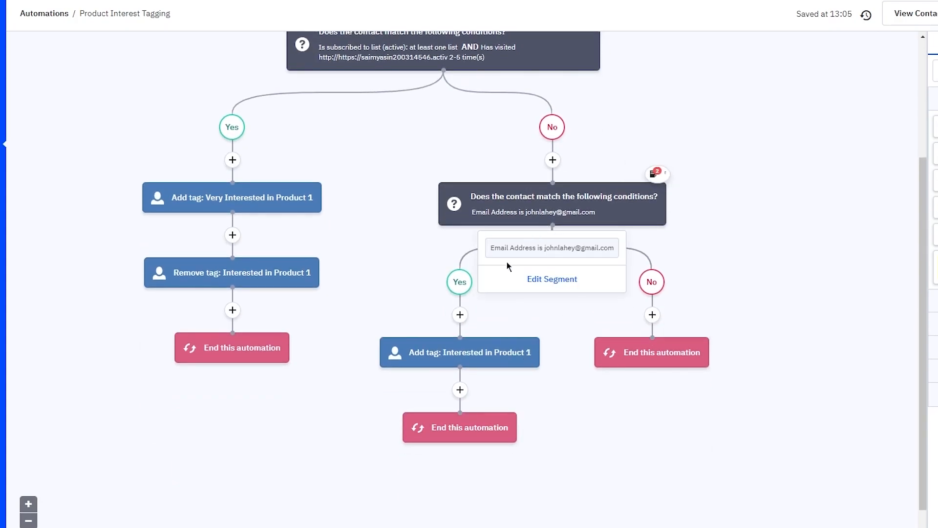
mouse_move(493, 362)
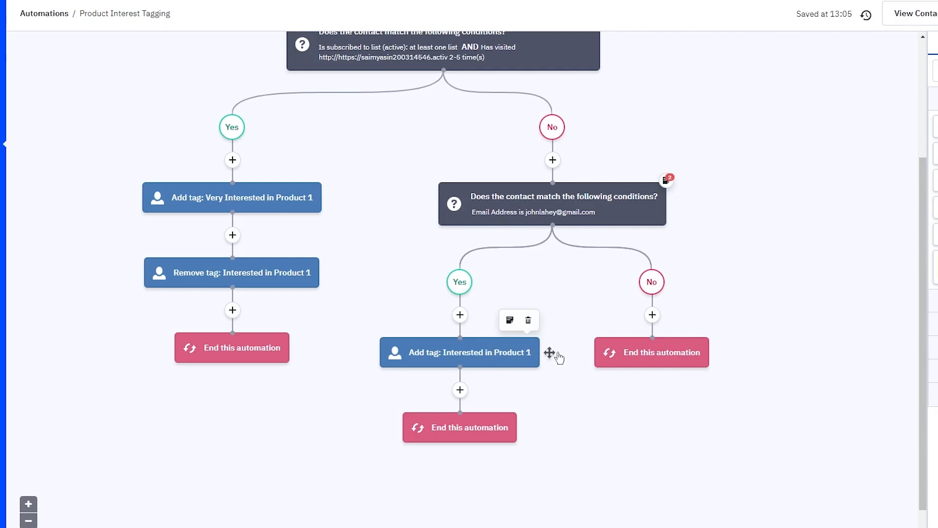
scroll(566, 302, up, 1)
scroll(564, 297, up, 3)
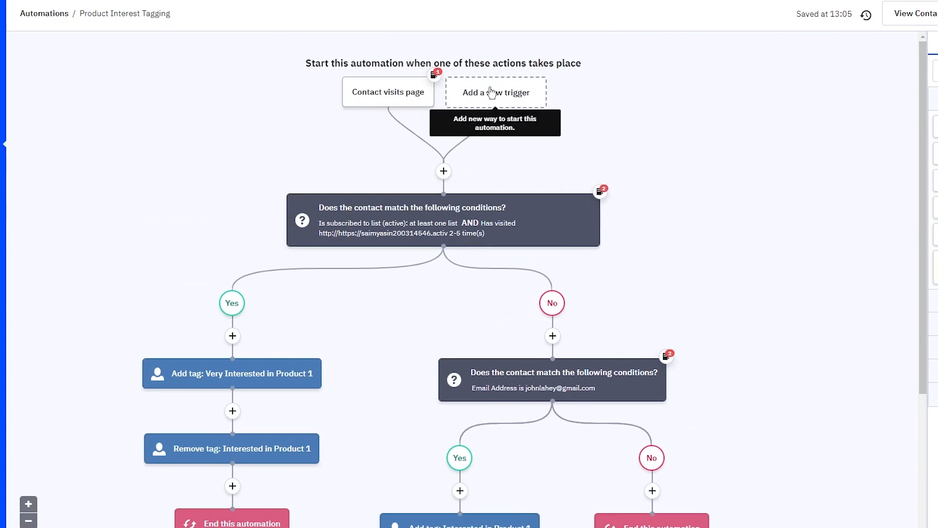
click(442, 171)
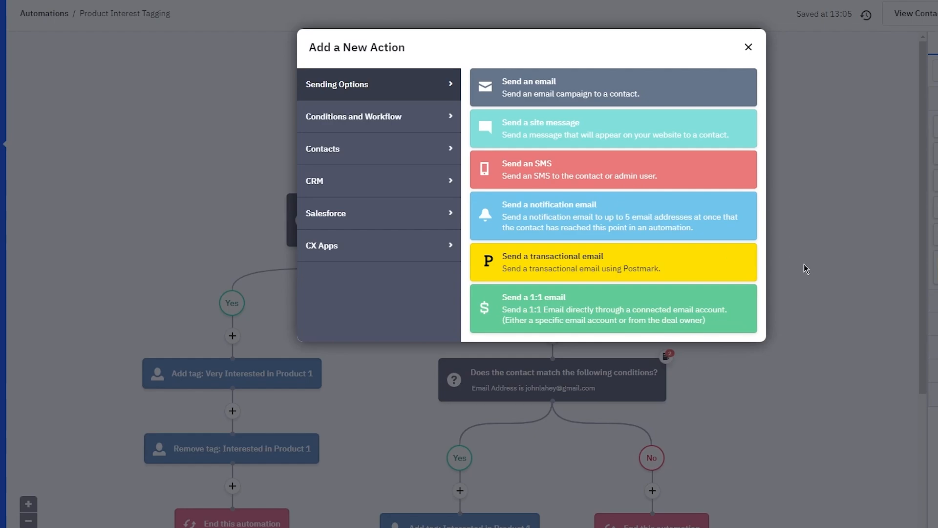
click(747, 49)
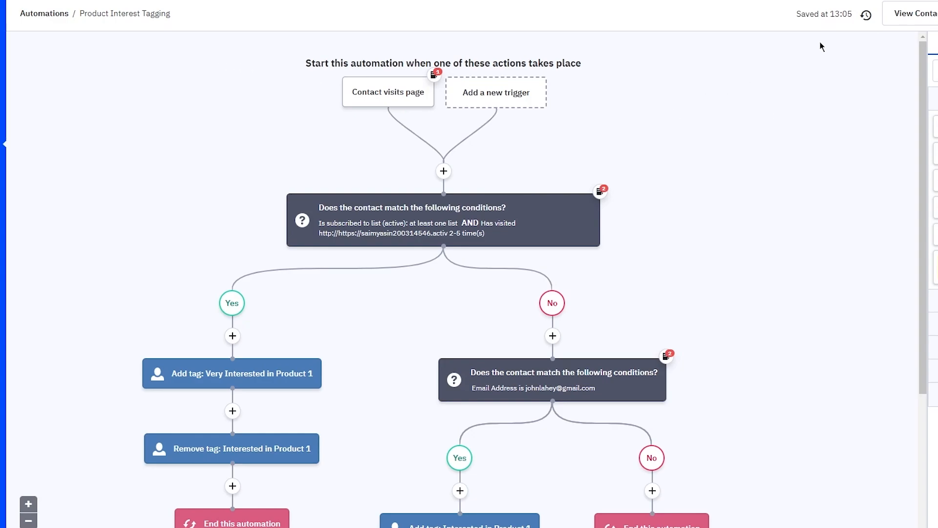
click(937, 44)
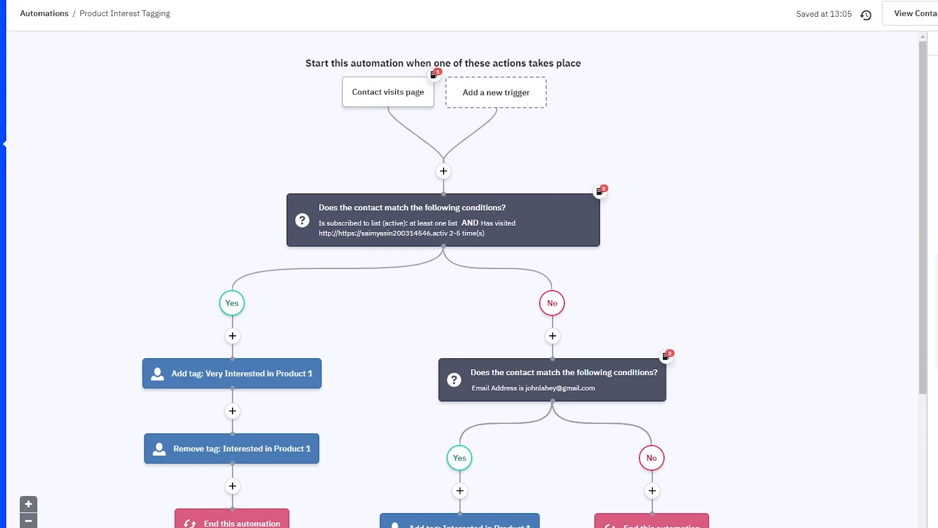
scroll(586, 162, down, 4)
scroll(586, 161, up, 4)
scroll(667, 98, down, 5)
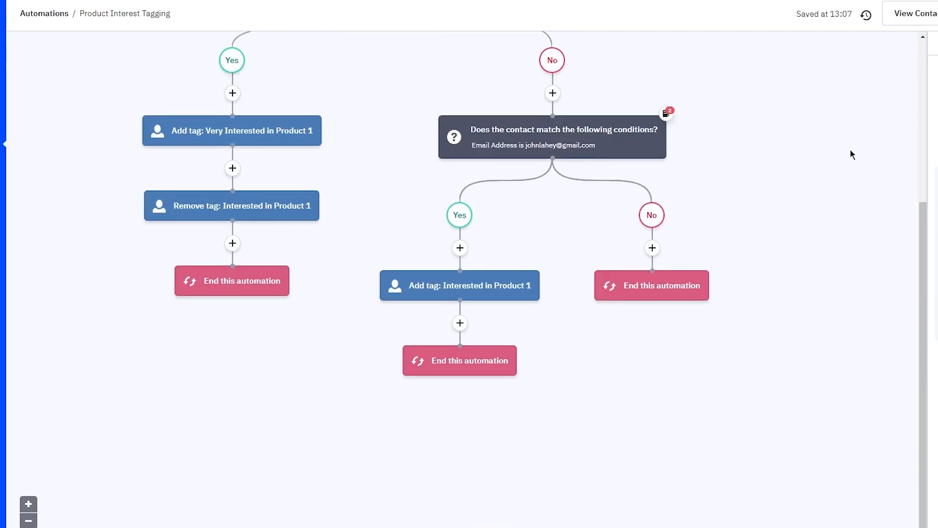
scroll(875, 168, up, 5)
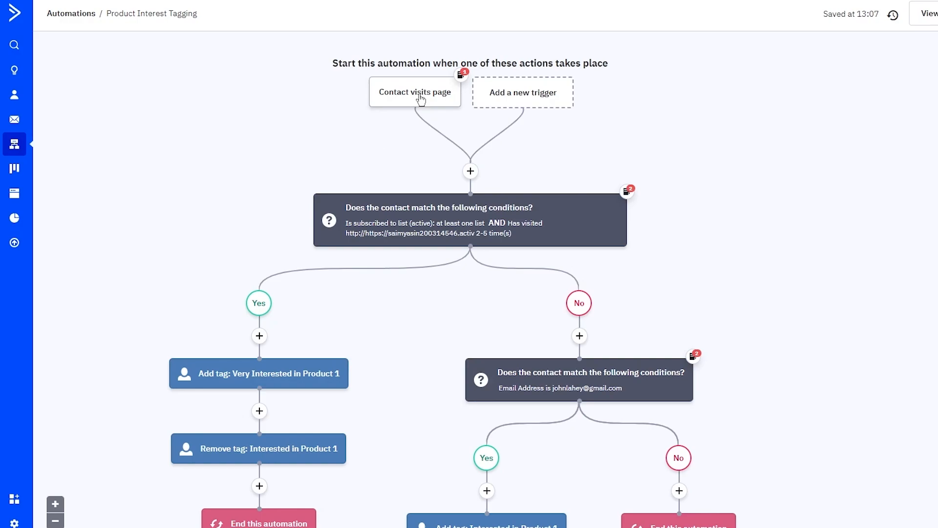
Step: Leave the automation for the Campaigns list, then move on to the Deals section
click(17, 125)
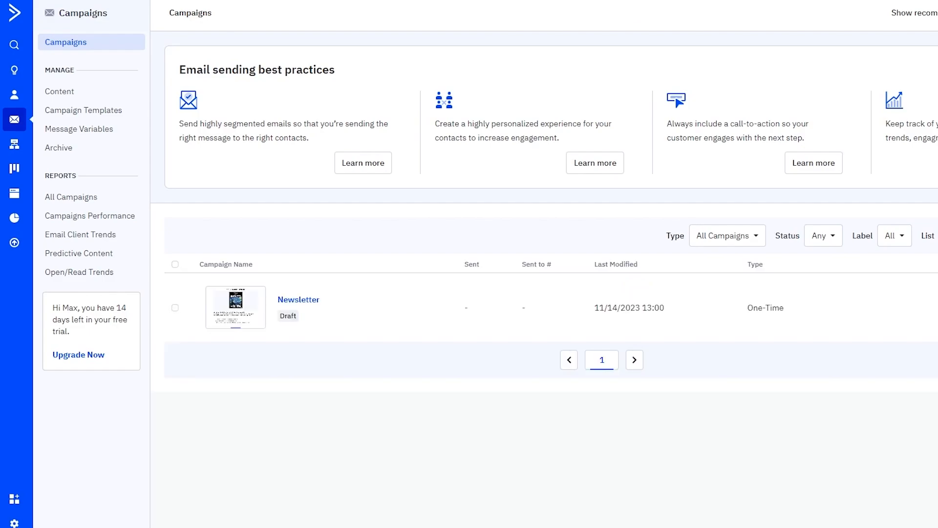
click(13, 169)
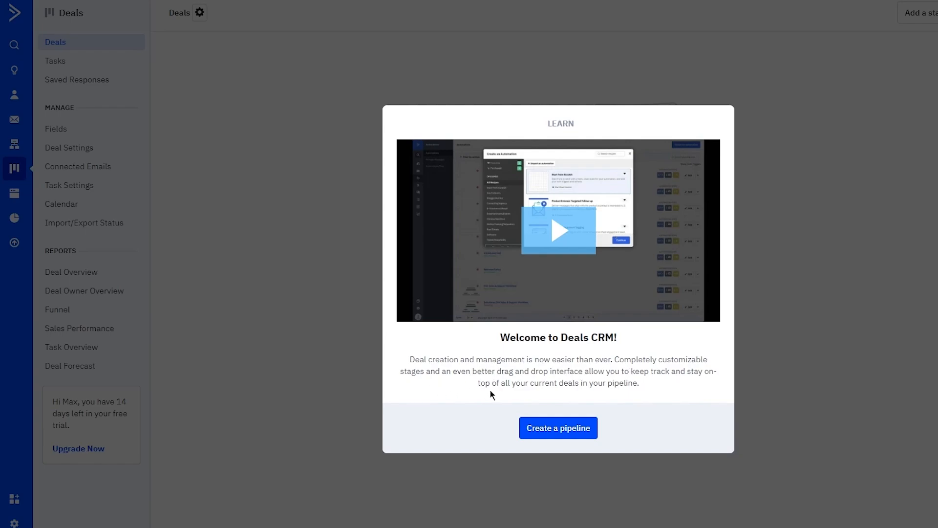
Step: Create a pipeline named 'Crm test' from the Welcome to Deals CRM prompt
click(562, 431)
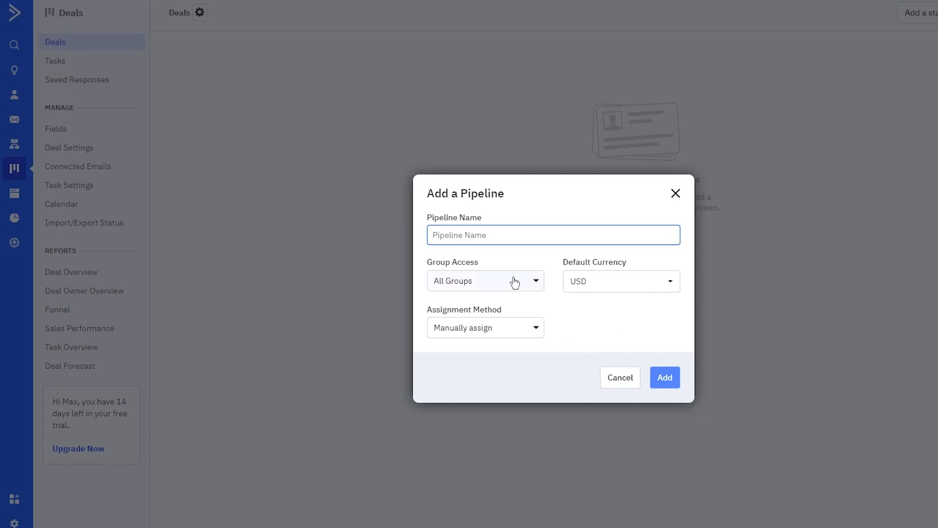
text(Crm test)
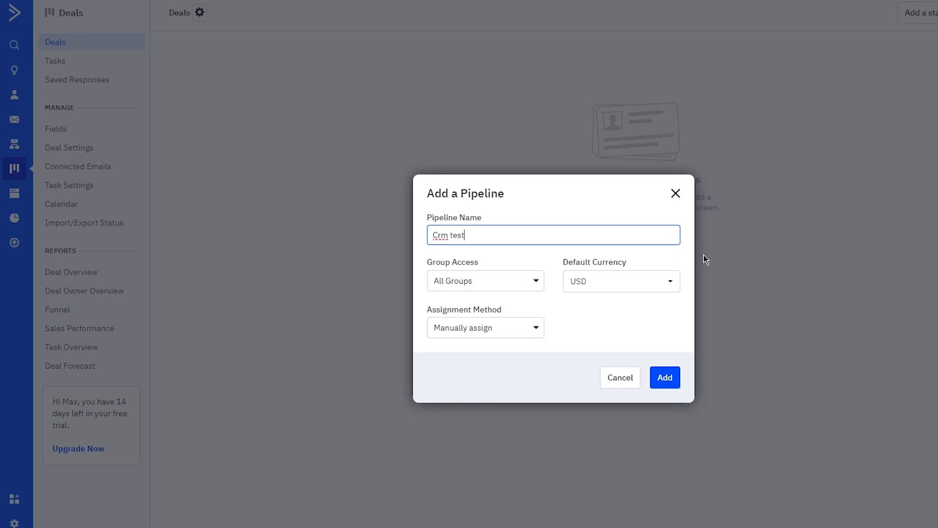
click(662, 384)
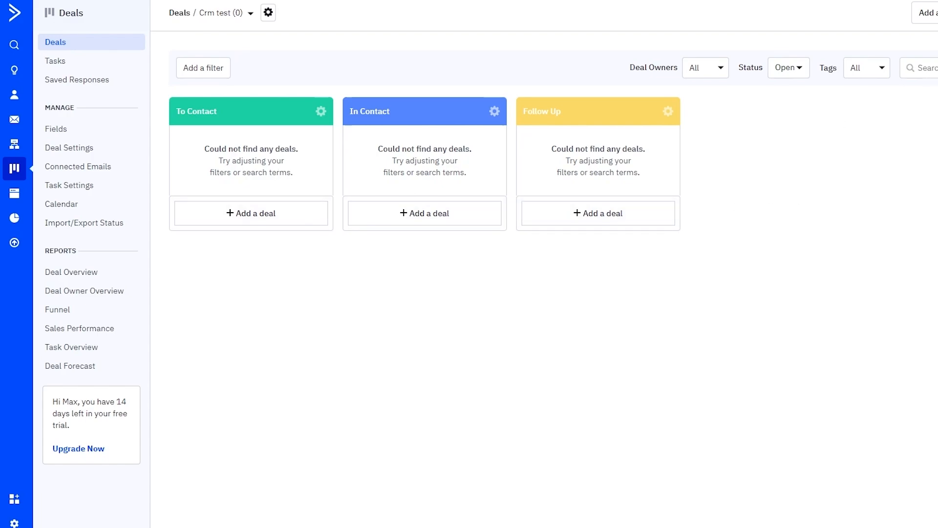
Step: Add a $100 deal titled 'New Deal', linked to the existing contact found by their e-mail address
click(929, 12)
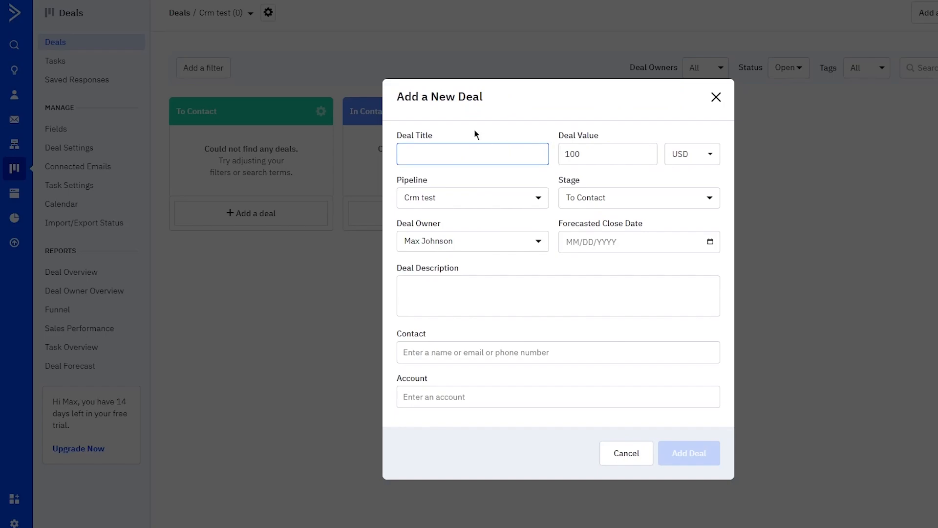
text(New Deal)
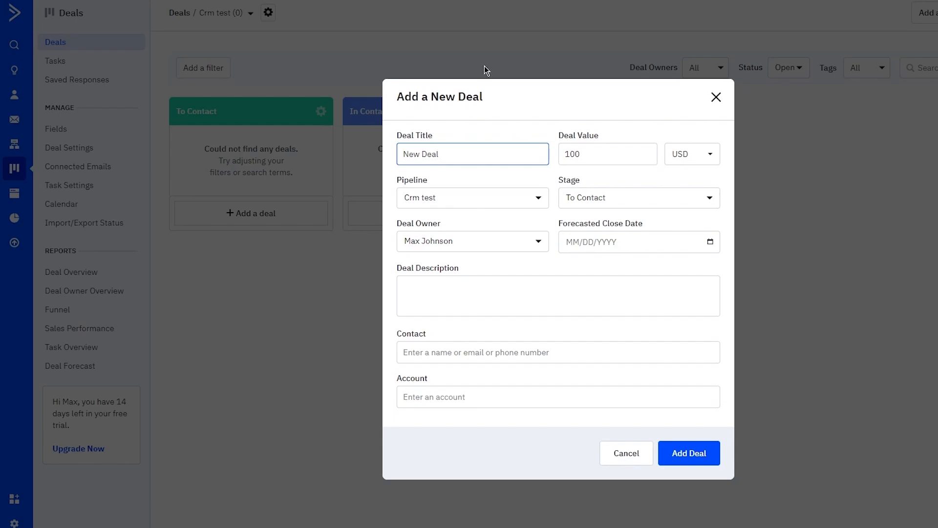
click(601, 157)
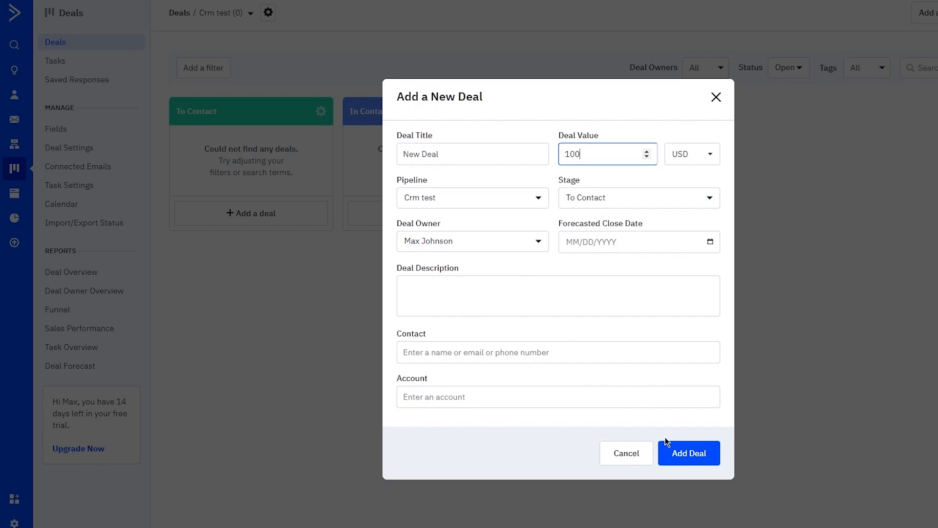
click(680, 453)
click(497, 278)
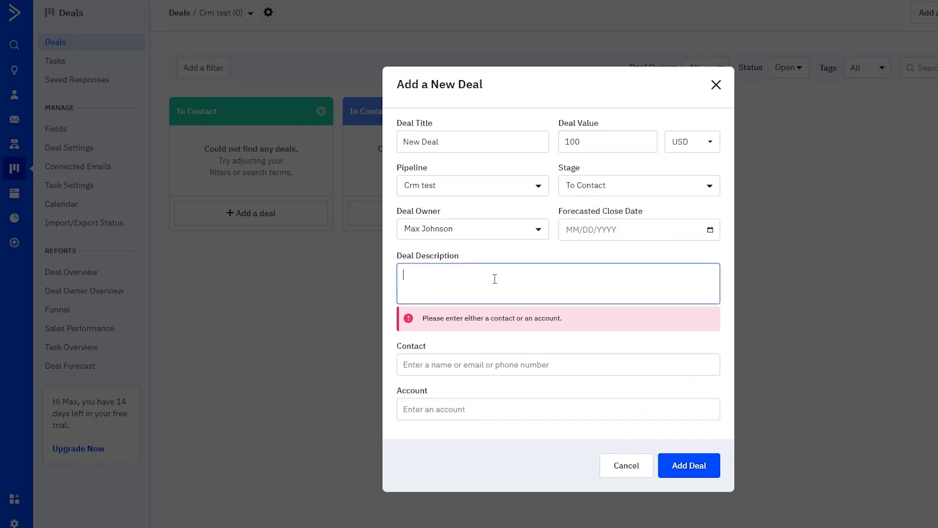
click(521, 364)
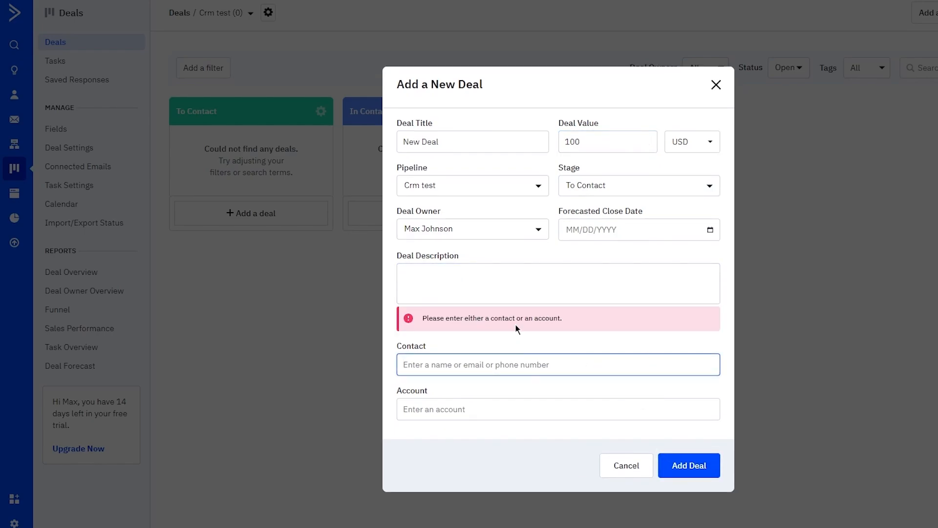
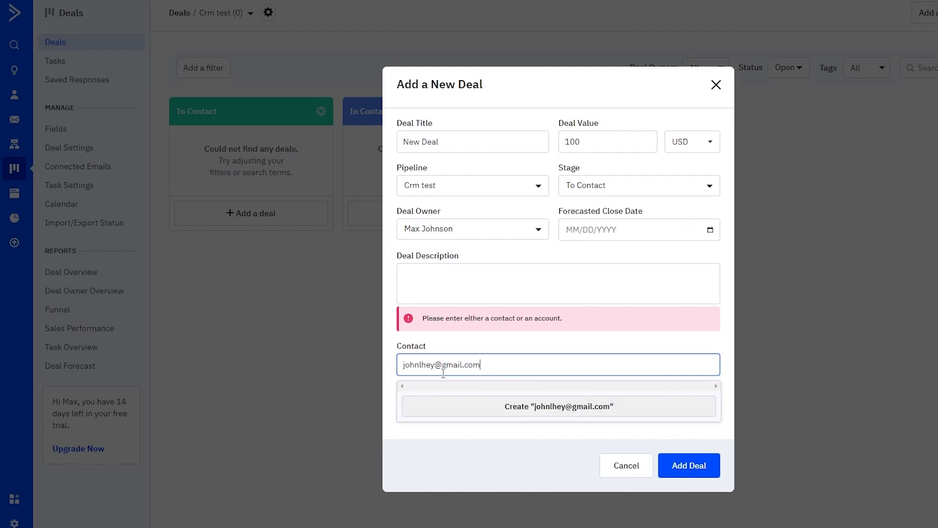
text(a)
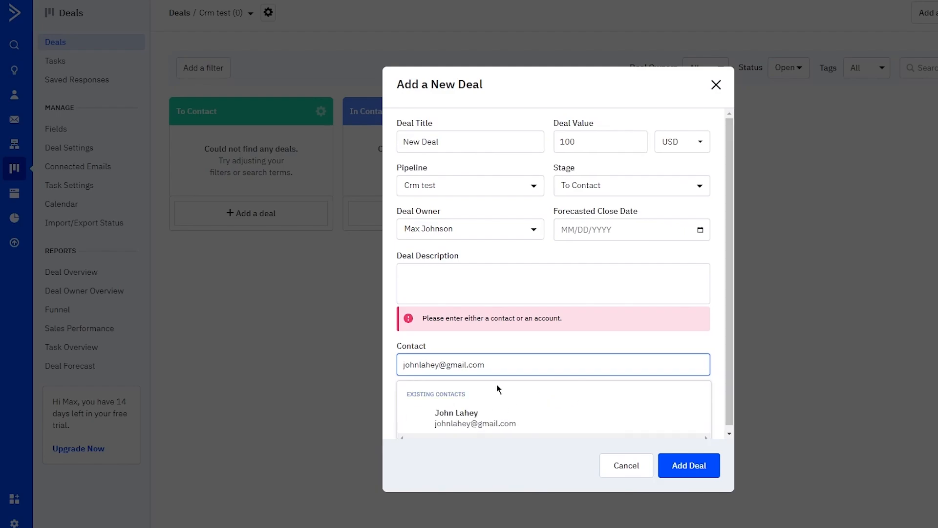
click(499, 419)
click(702, 460)
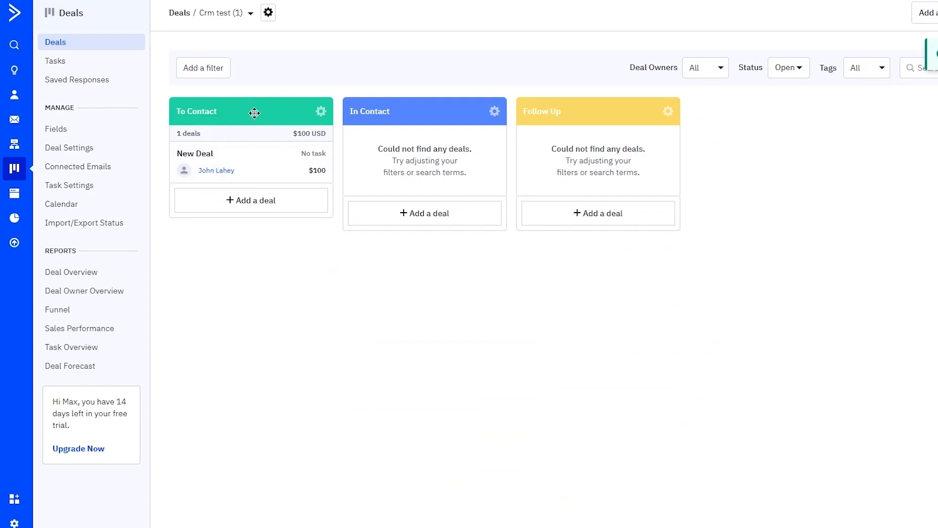
drag(459, 163, 490, 313)
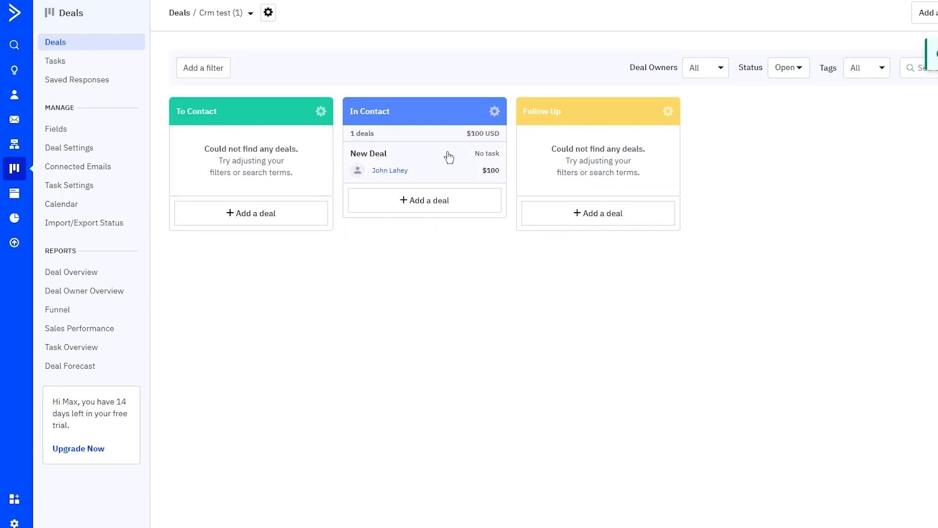
drag(447, 156, 293, 156)
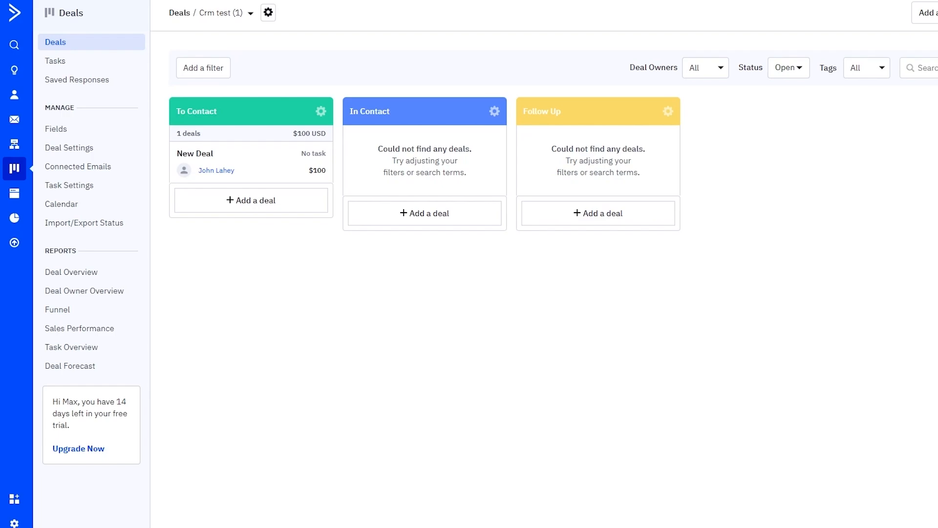
click(80, 62)
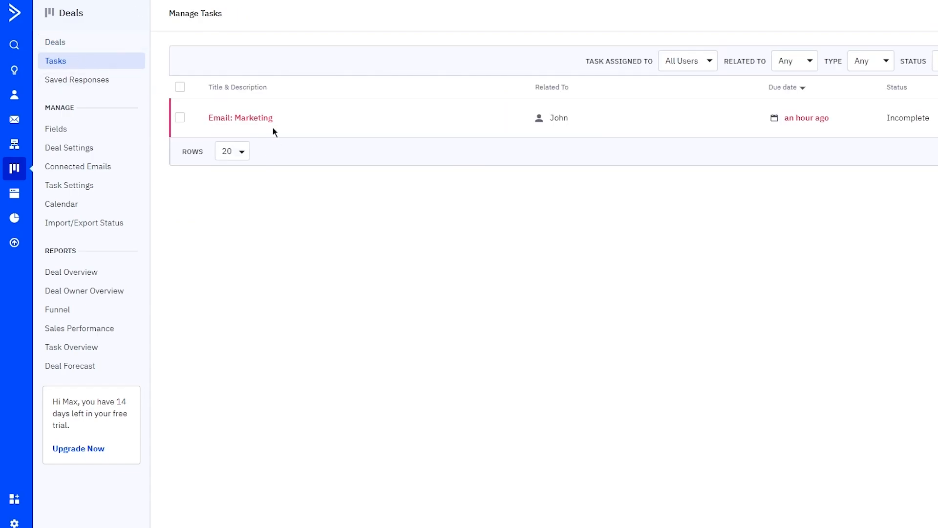
click(224, 121)
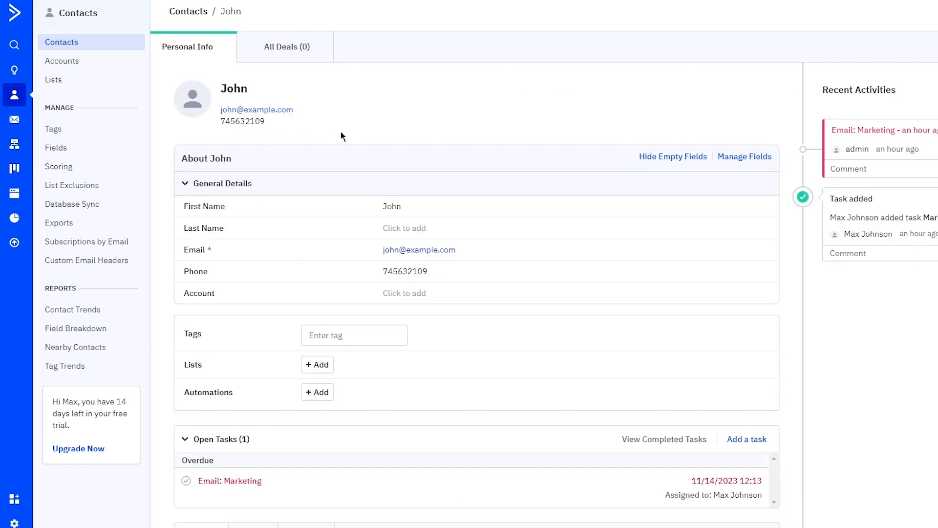
scroll(504, 264, down, 4)
scroll(352, 308, up, 4)
click(15, 171)
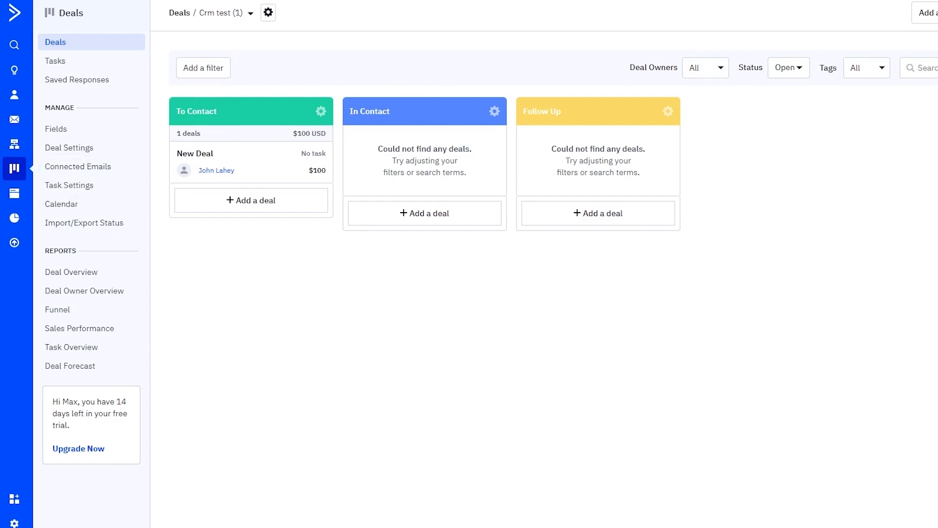
Step: Cancel the Import Deals dialog, then open the Website Form Performance report
click(937, 13)
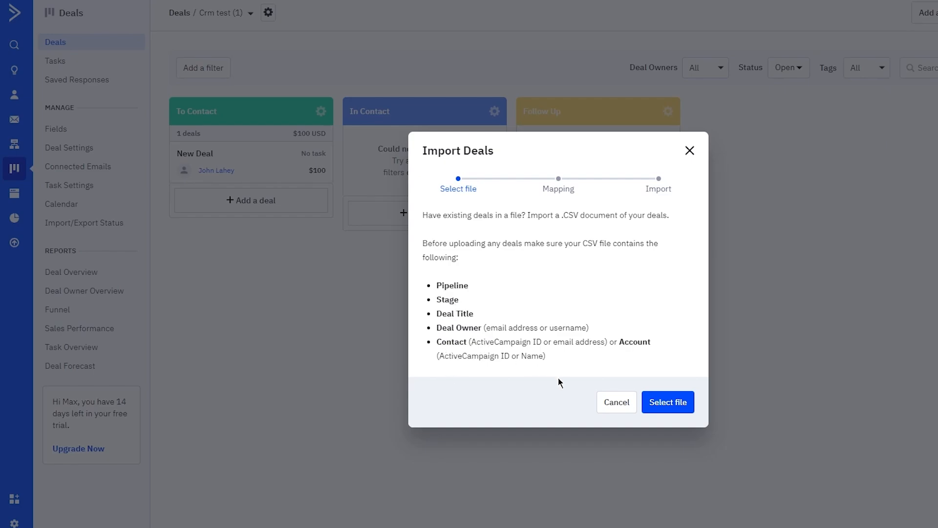
click(602, 401)
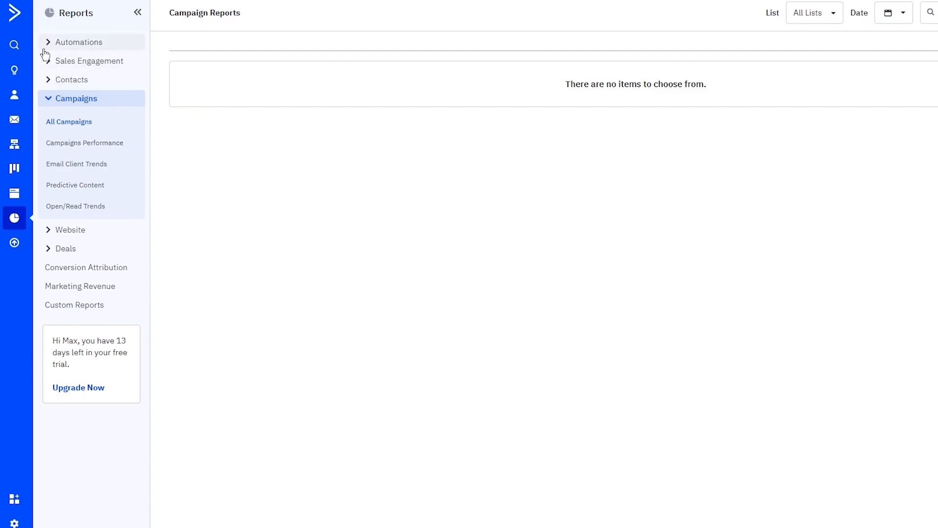
click(52, 231)
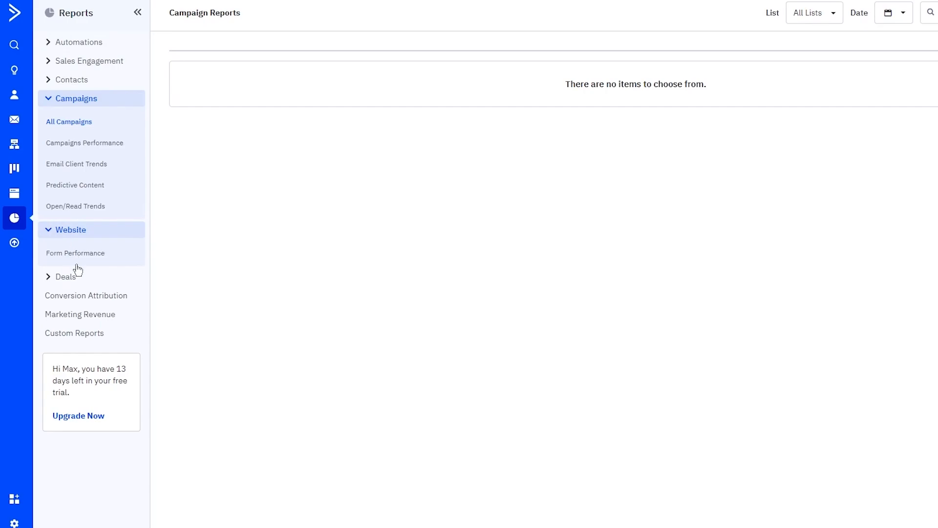
click(112, 255)
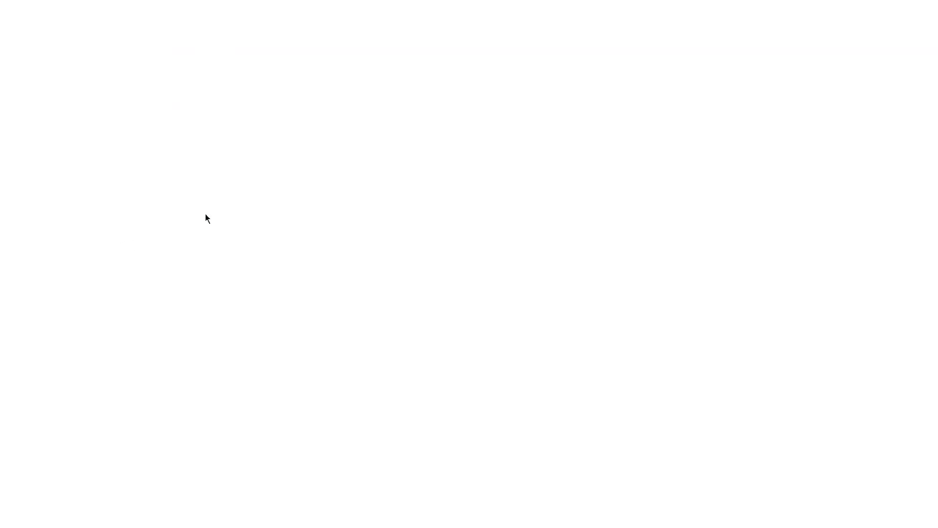